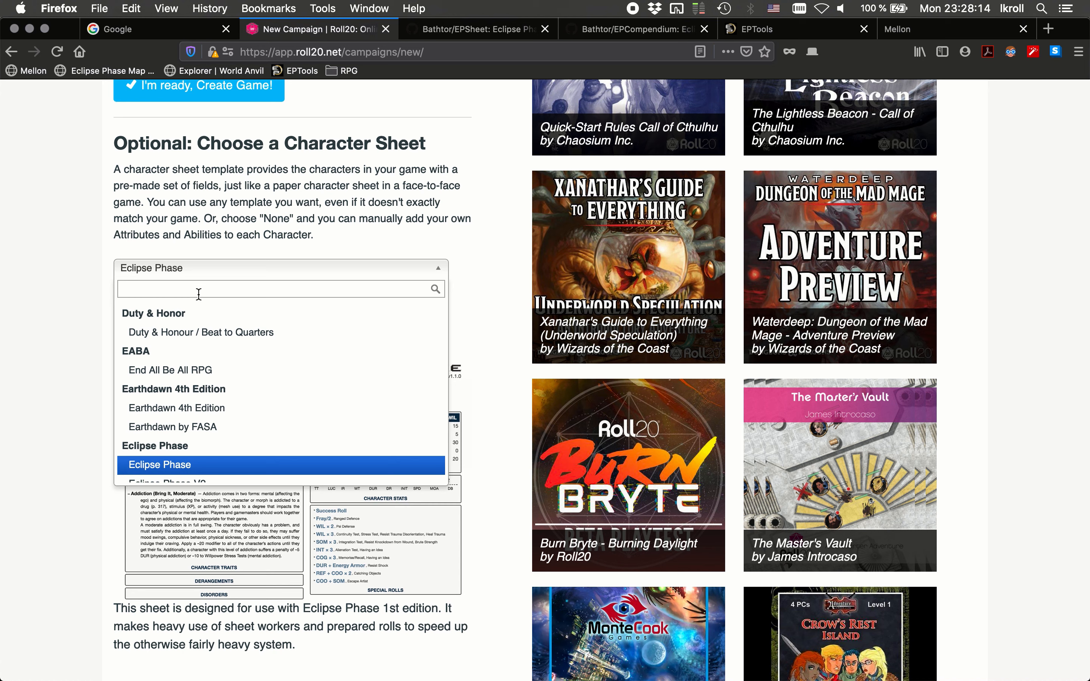
- Choose the Custom character sheet template and create the EP Video Campaign game
type("Cuss")
key("BackSpace")
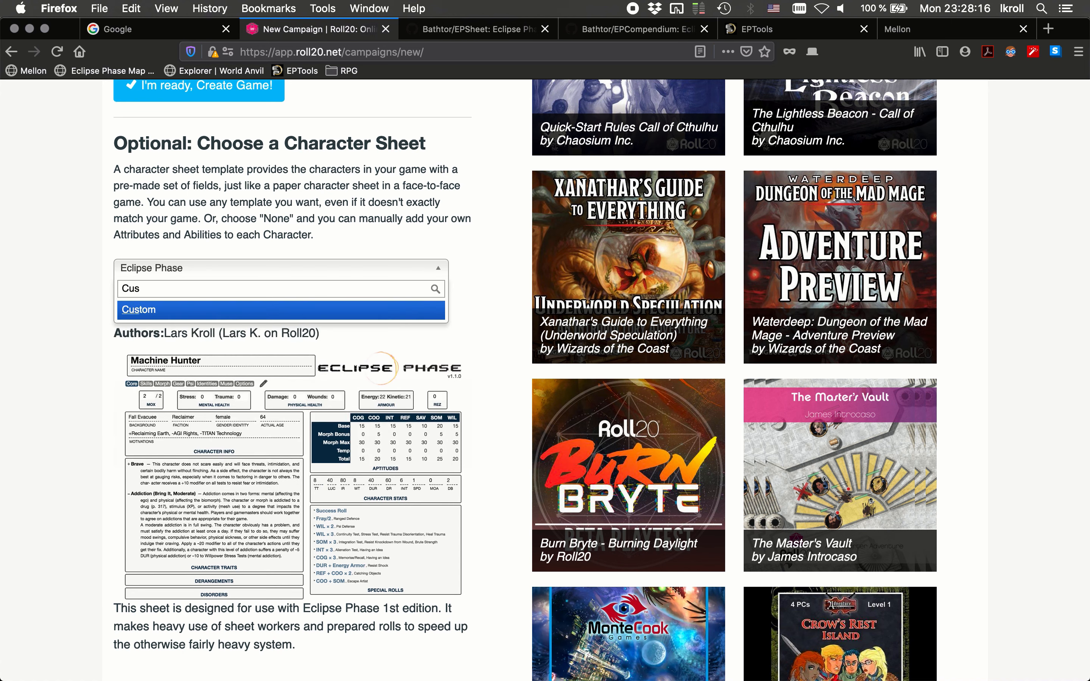
left_click(189, 317)
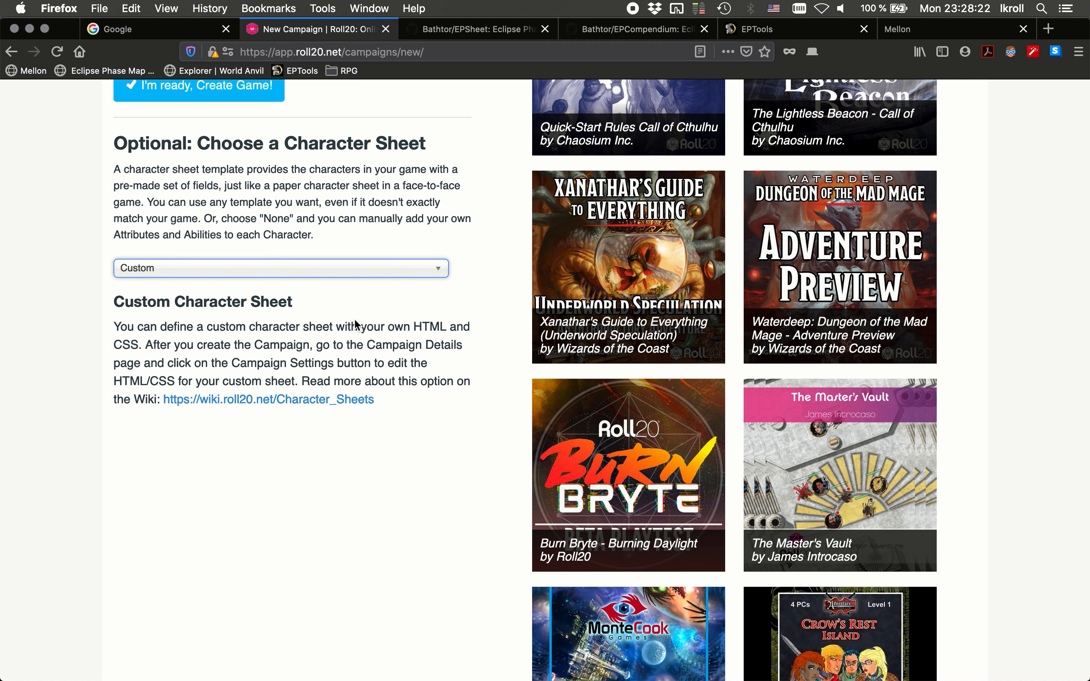
scroll(355, 324, "up", 5)
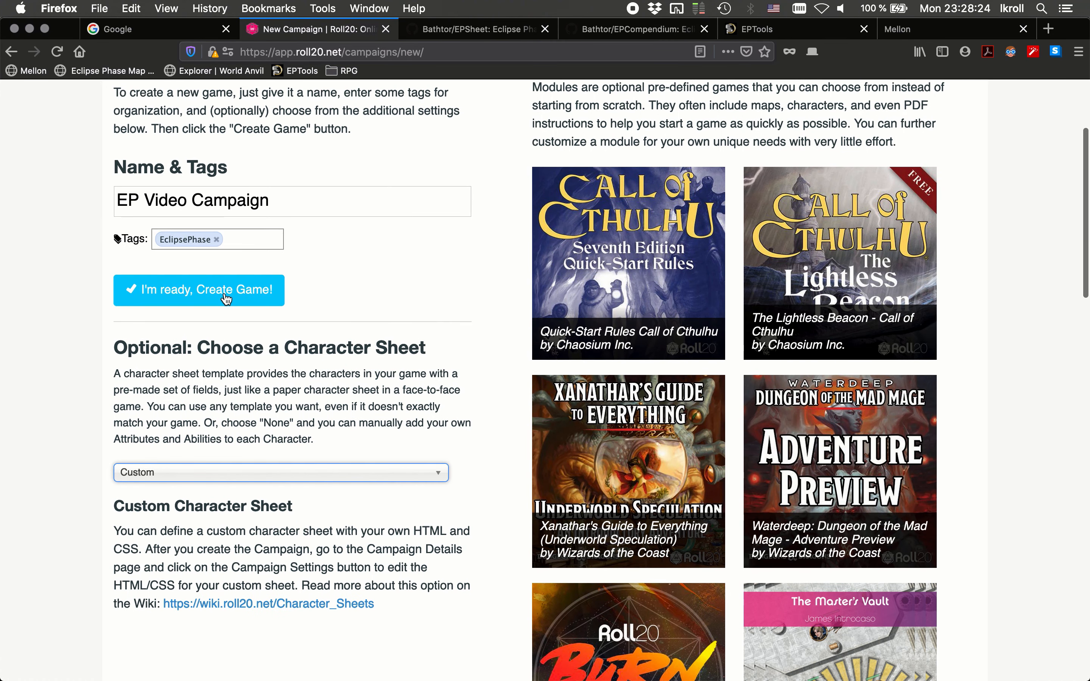
left_click(226, 298)
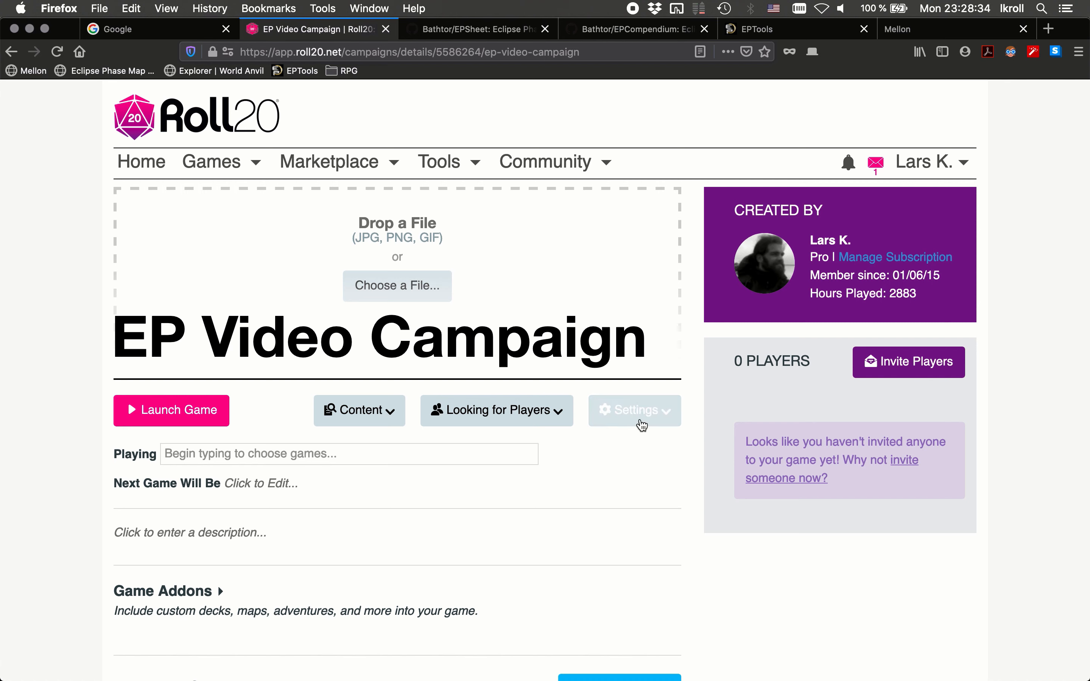
- Open the new campaign's game settings at the custom character sheet template's HTML layout editor
left_click(642, 425)
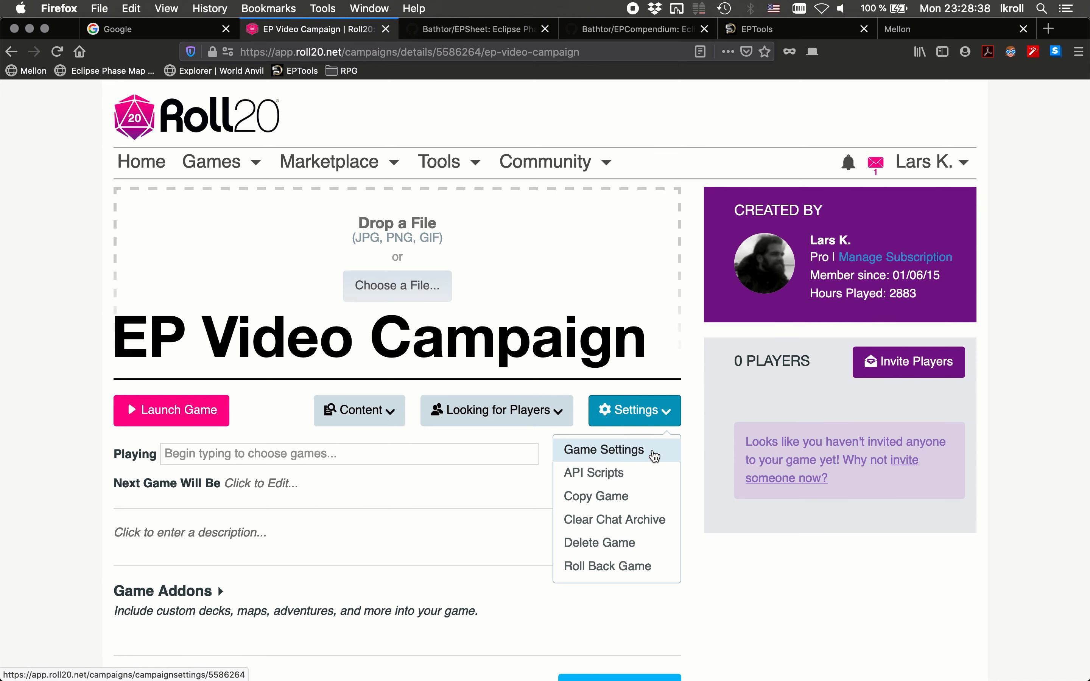
left_click(653, 450)
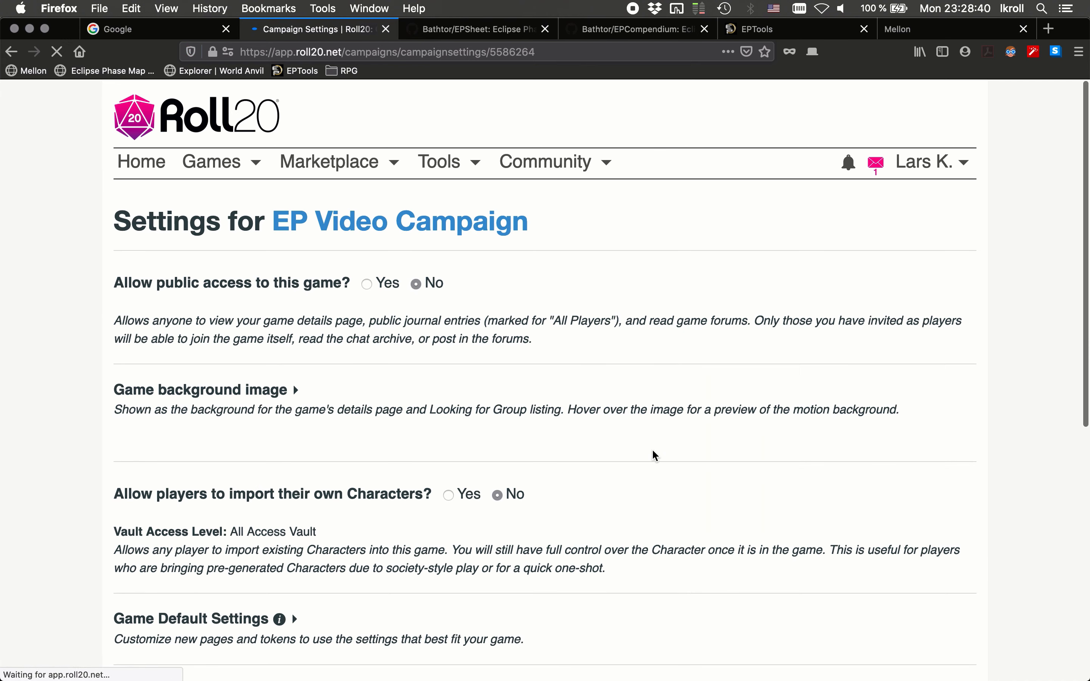
scroll(655, 452, "down", 5)
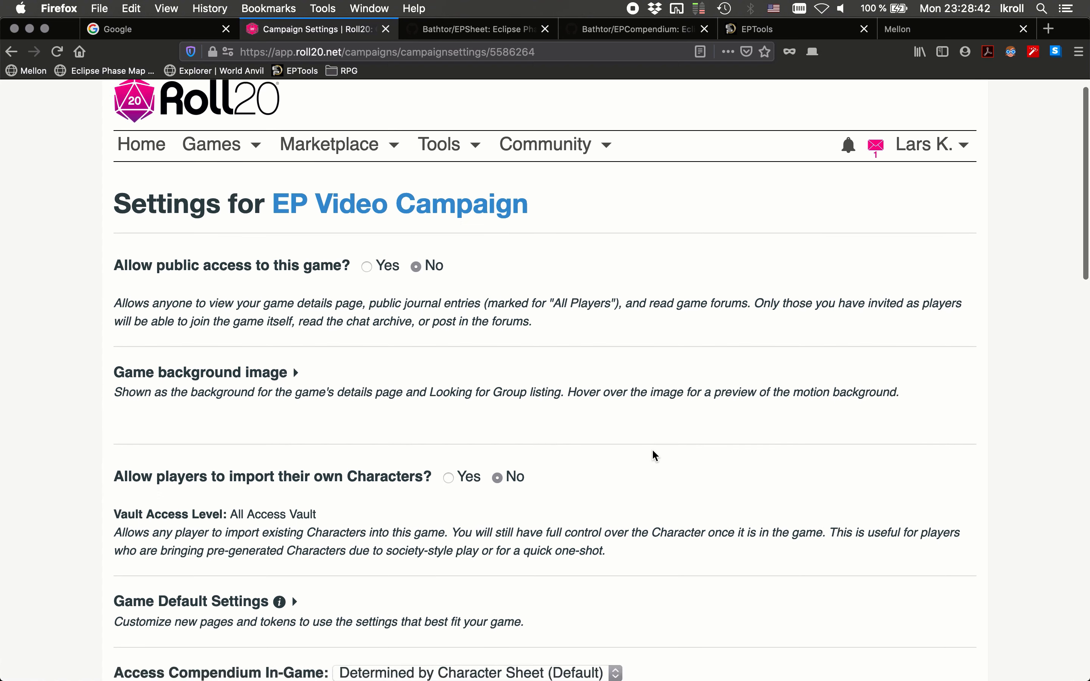
scroll(655, 455, "down", 1)
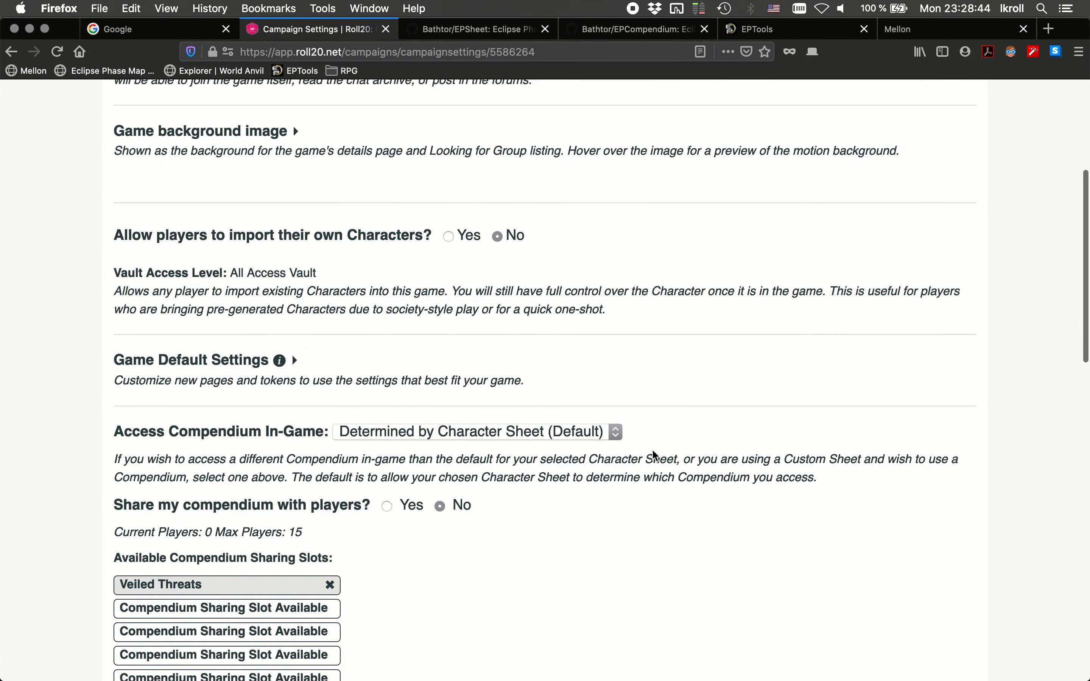
scroll(655, 455, "down", 5)
scroll(654, 451, "down", 3)
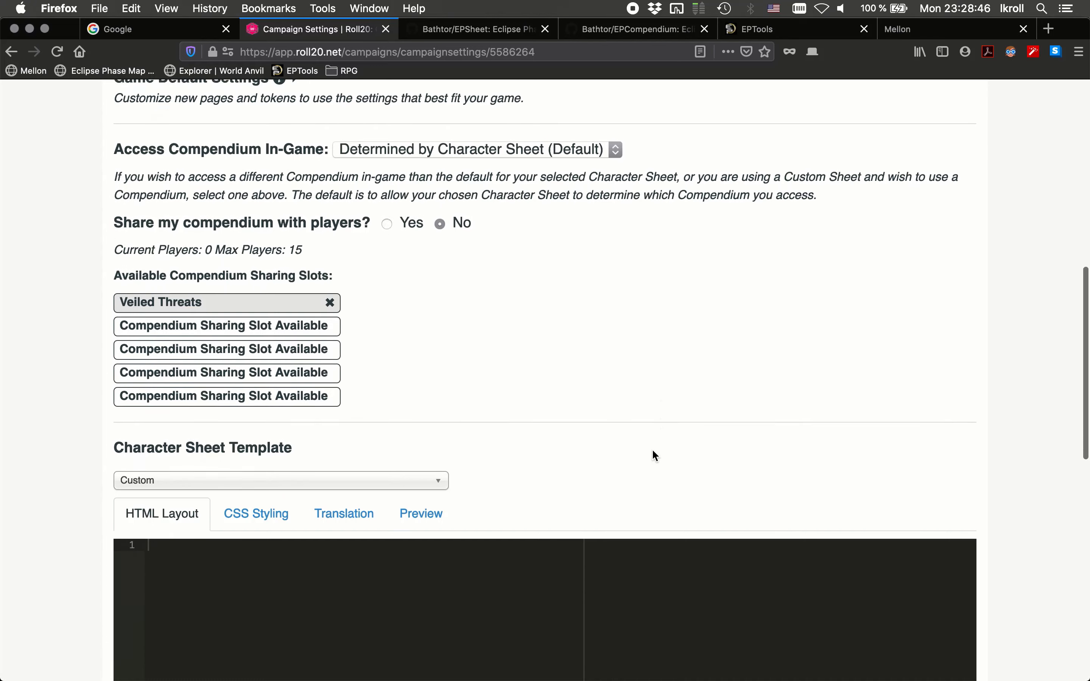
scroll(653, 450, "down", 3)
scroll(654, 454, "down", 3)
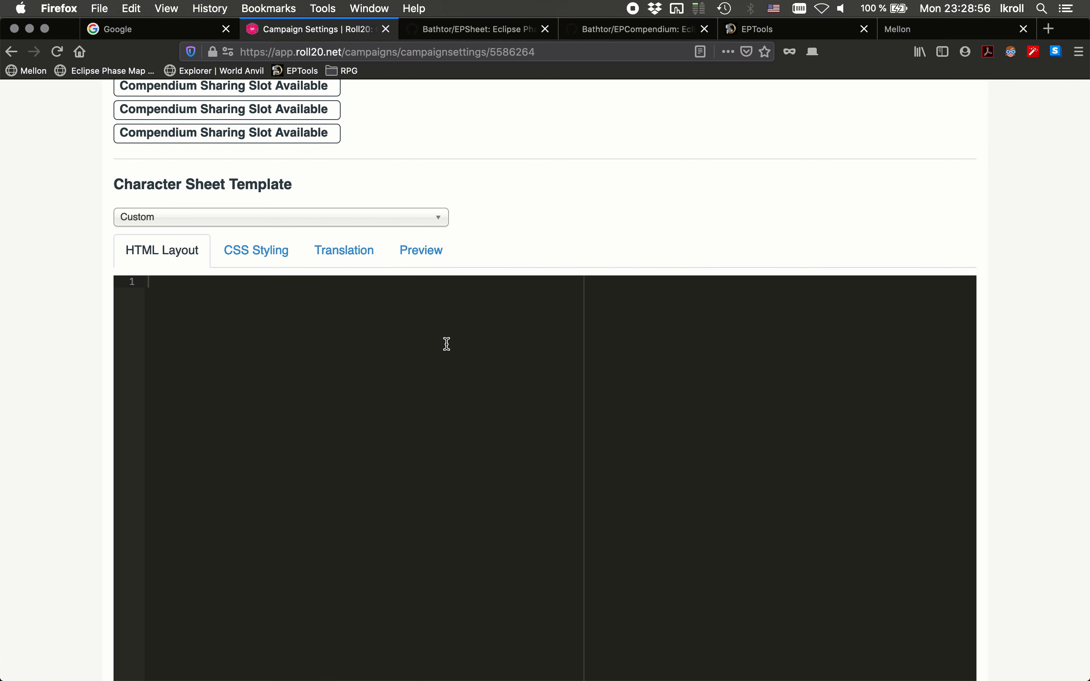
- Go to the Bathtor/EPSheet GitHub repository and open the deployed sheet version's source folder from the readme in a new tab
left_click(463, 31)
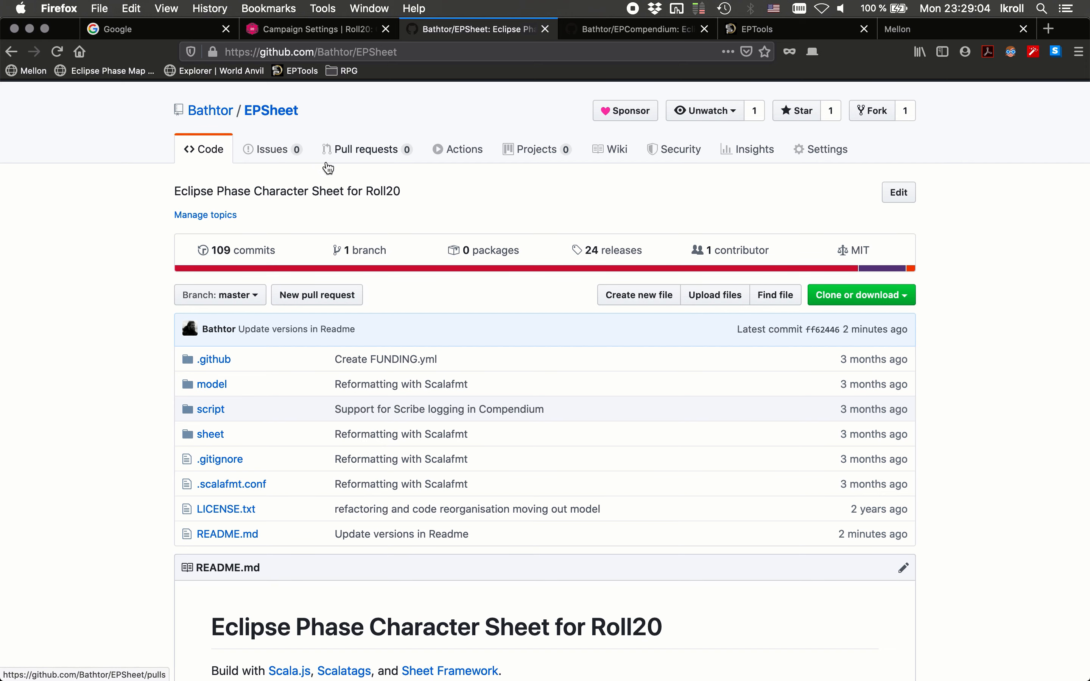
scroll(346, 210, "down", 5)
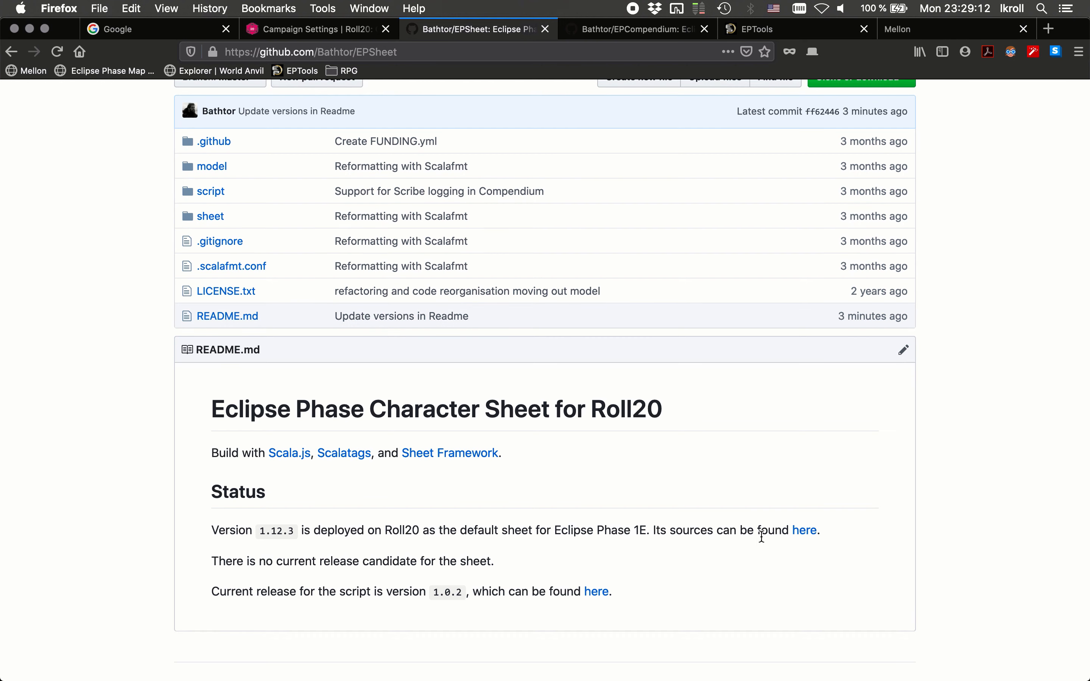
right_click(805, 532)
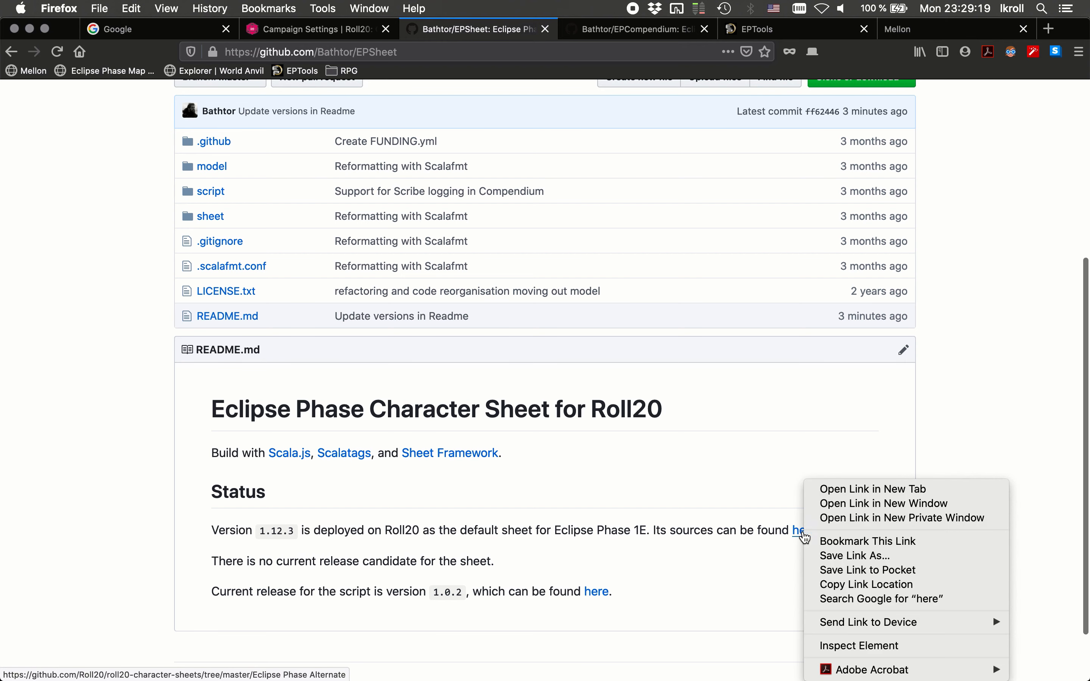
left_click(855, 490)
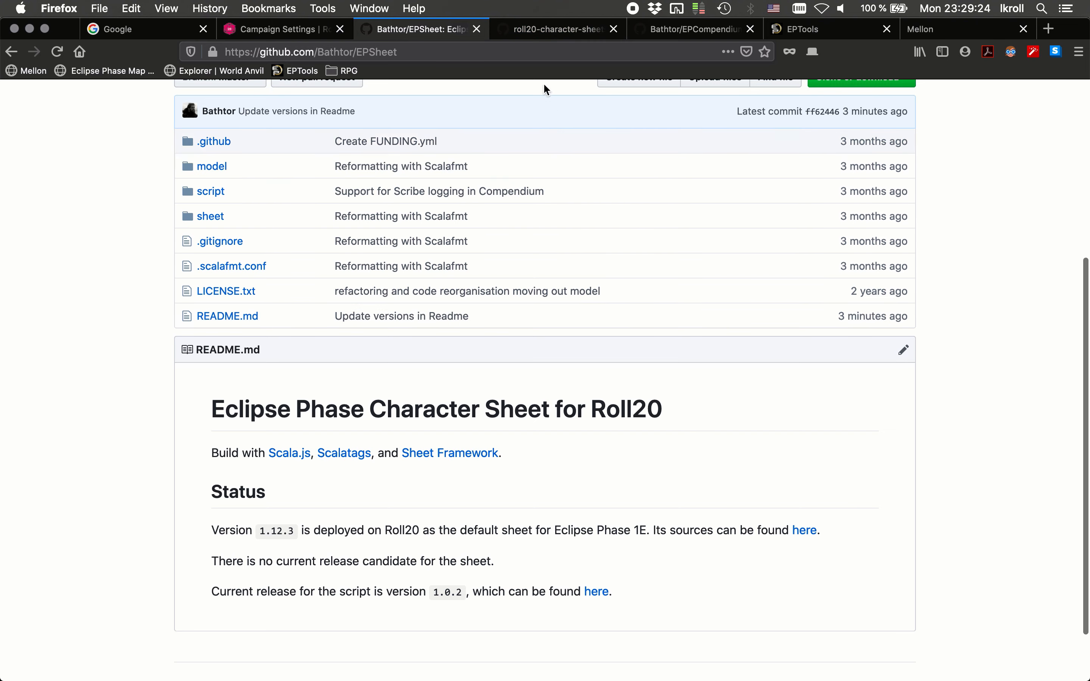
left_click(538, 34)
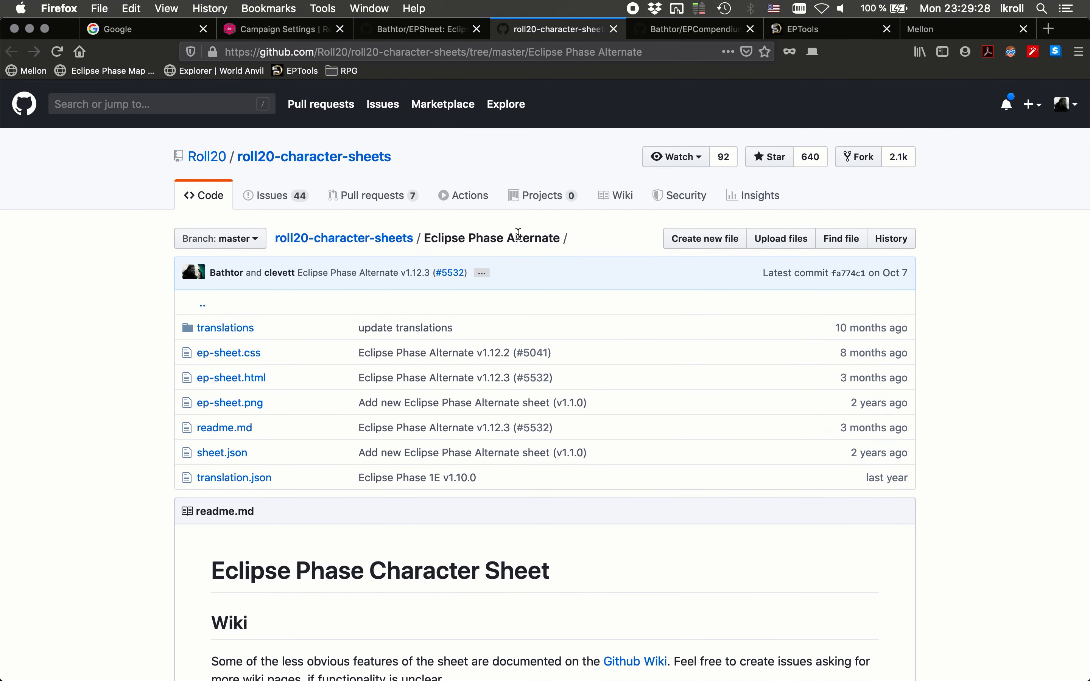
- Open ep-sheet.html, ep-sheet.css and translation.json from the Eclipse Phase Alternate folder in separate tabs, and close the folder's tab
scroll(486, 282, "down", 3)
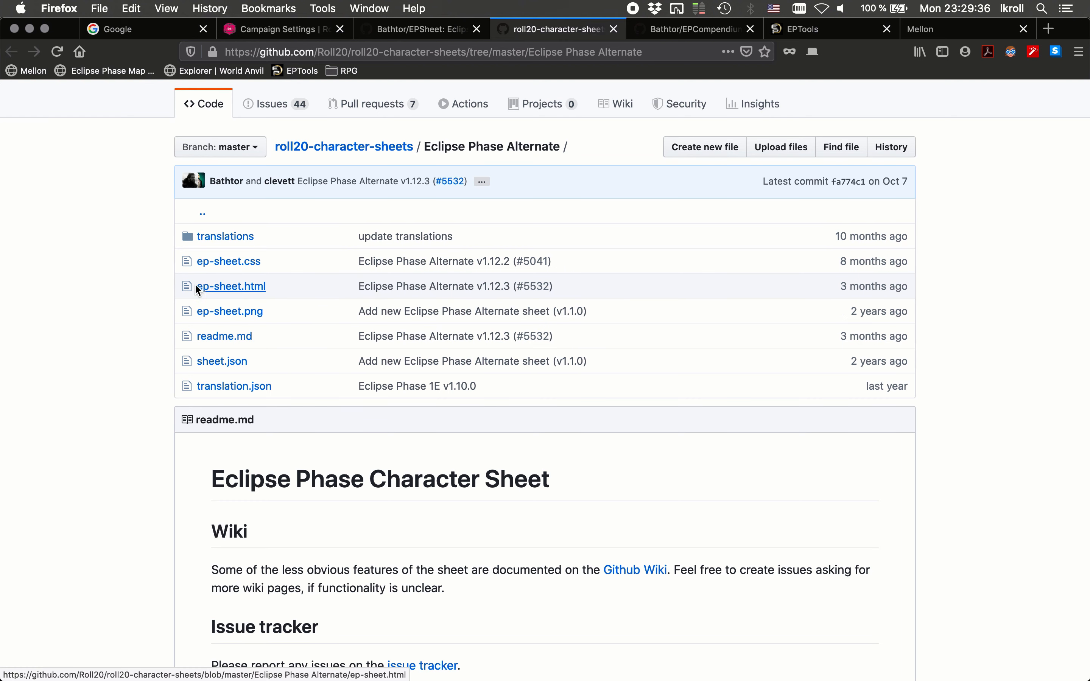
right_click(215, 291)
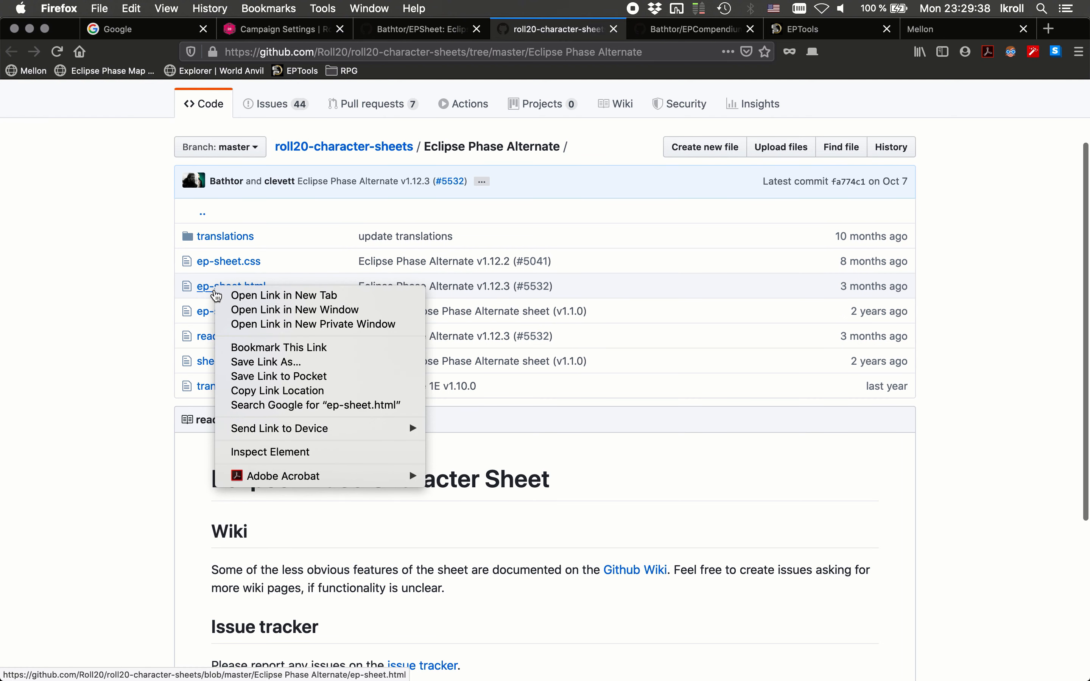
left_click(232, 296)
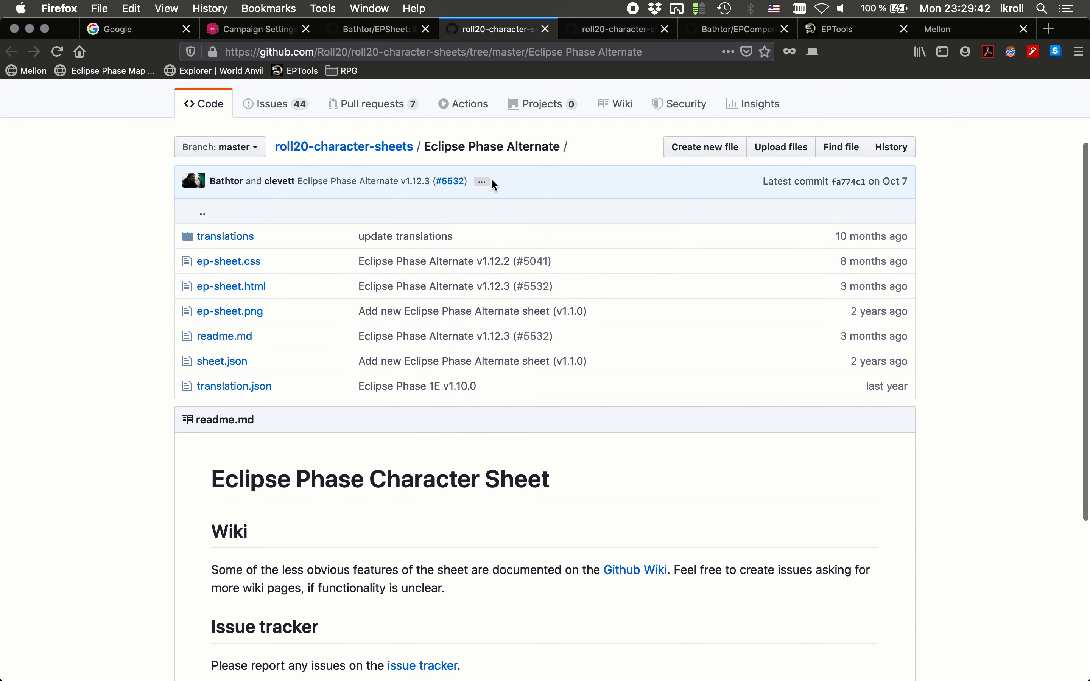
right_click(217, 267)
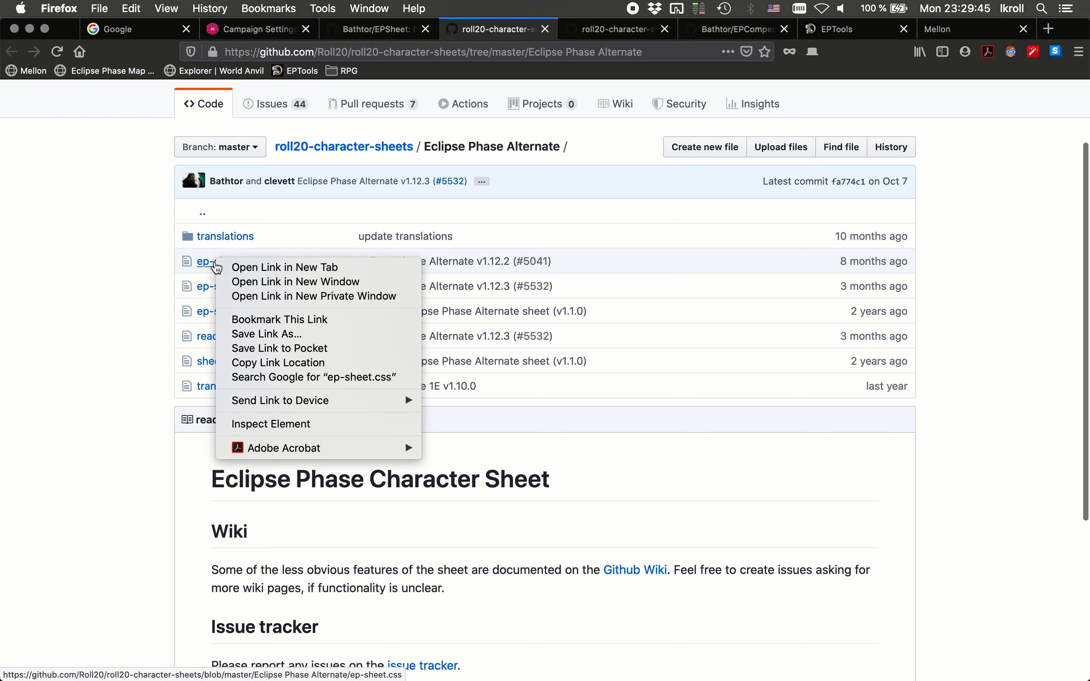
left_click(237, 269)
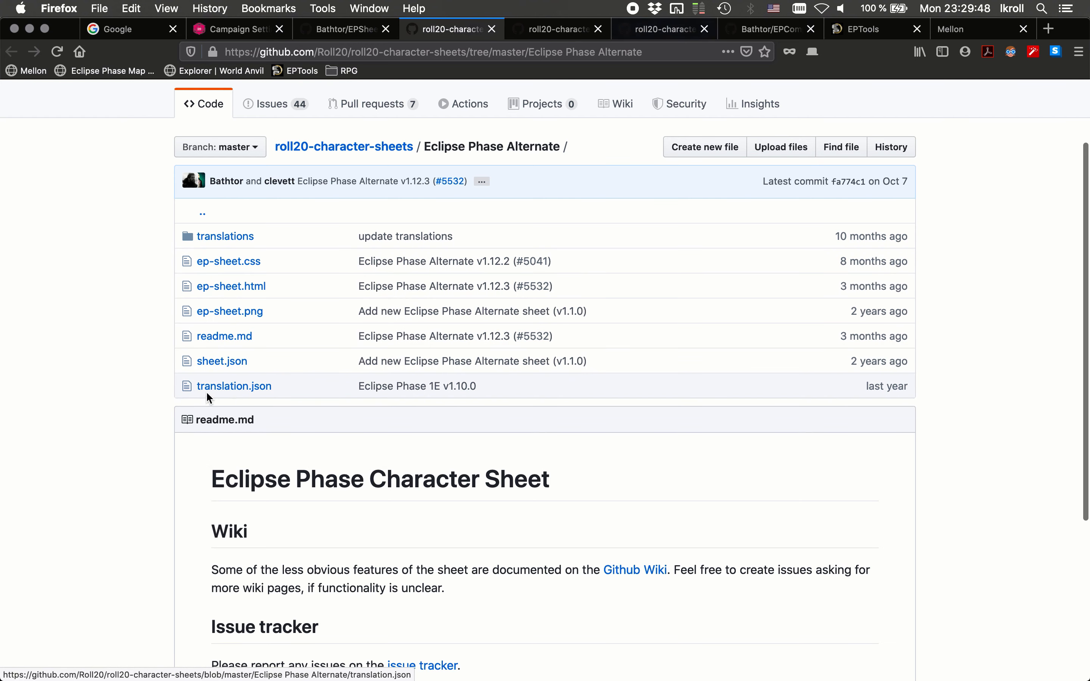
right_click(232, 394)
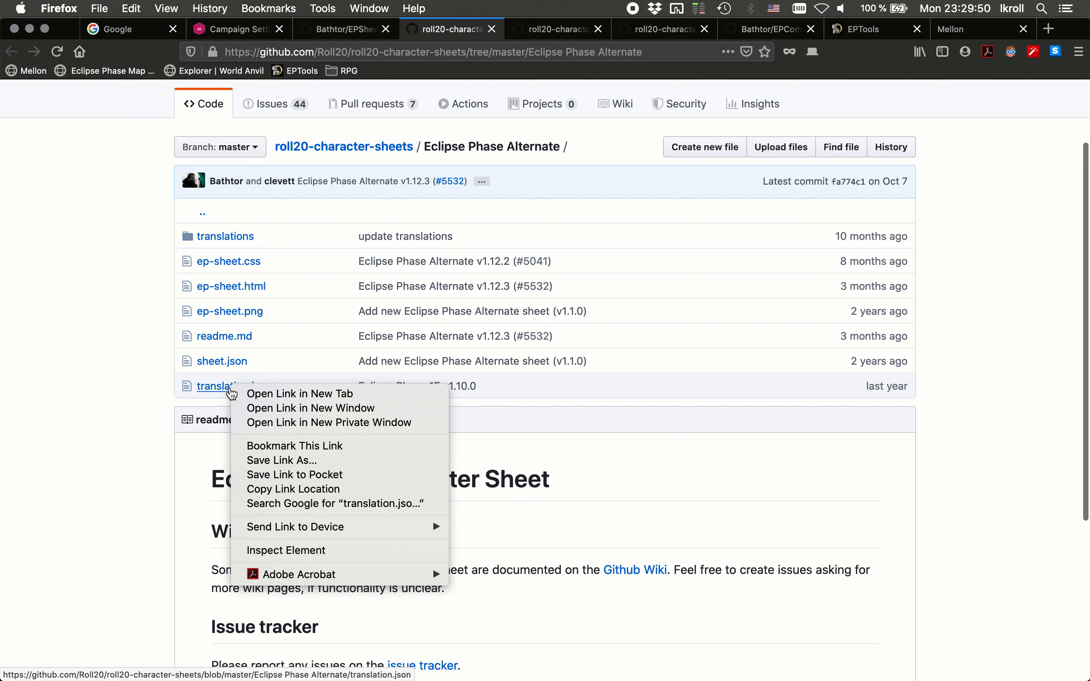
left_click(252, 395)
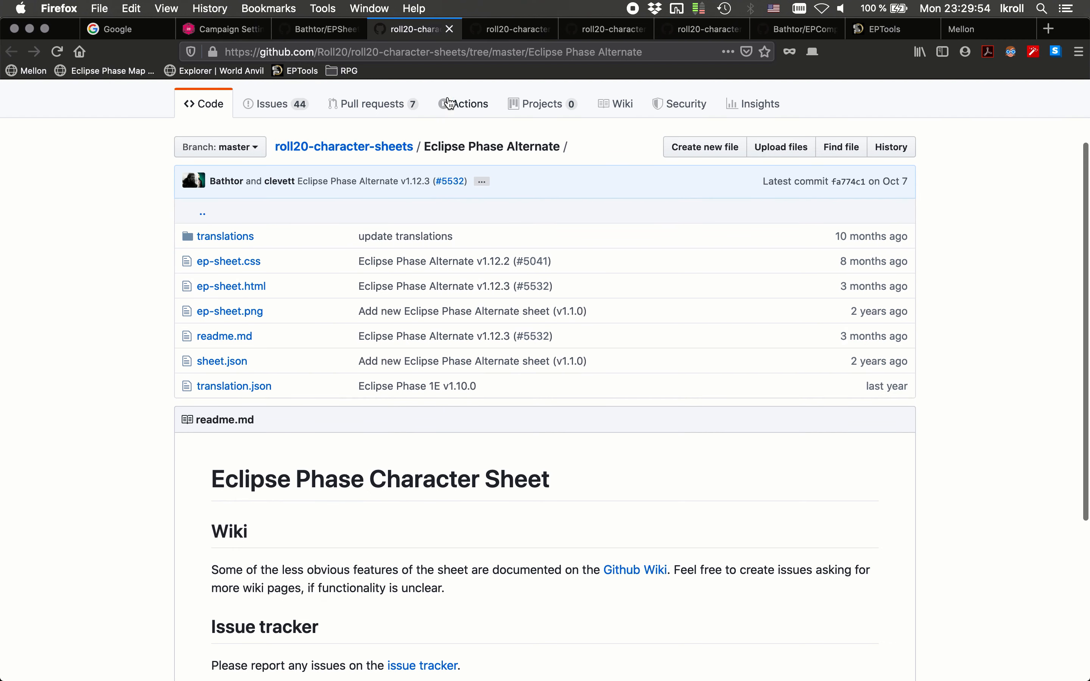
left_click(450, 30)
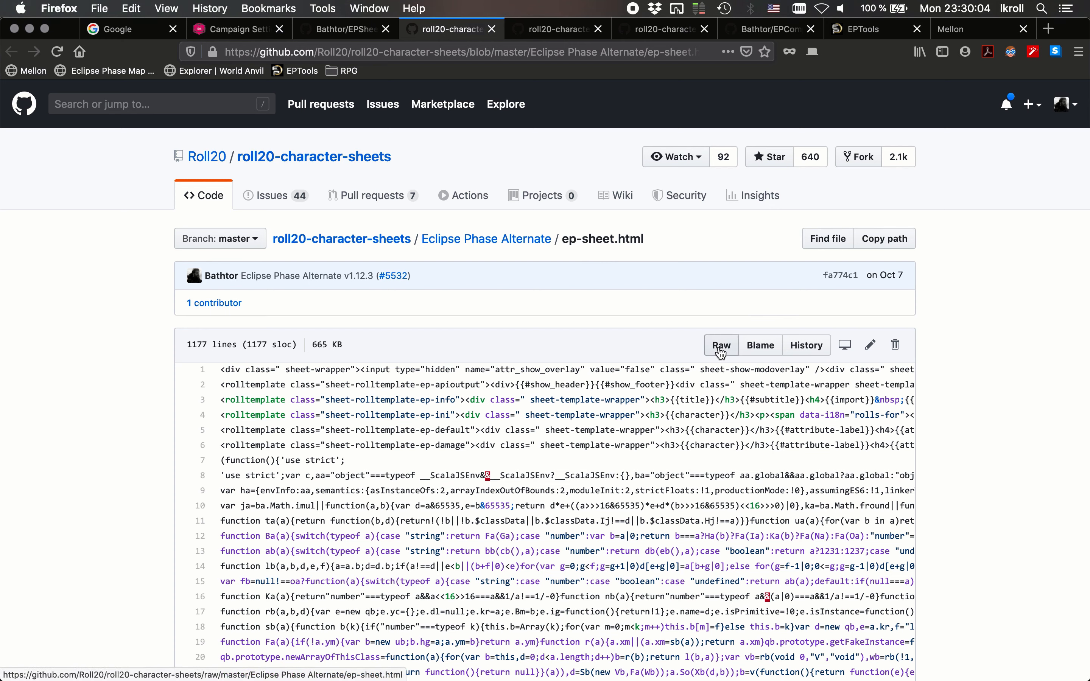
- Open the raw version of ep-sheet.html and copy its entire content
left_click(721, 348)
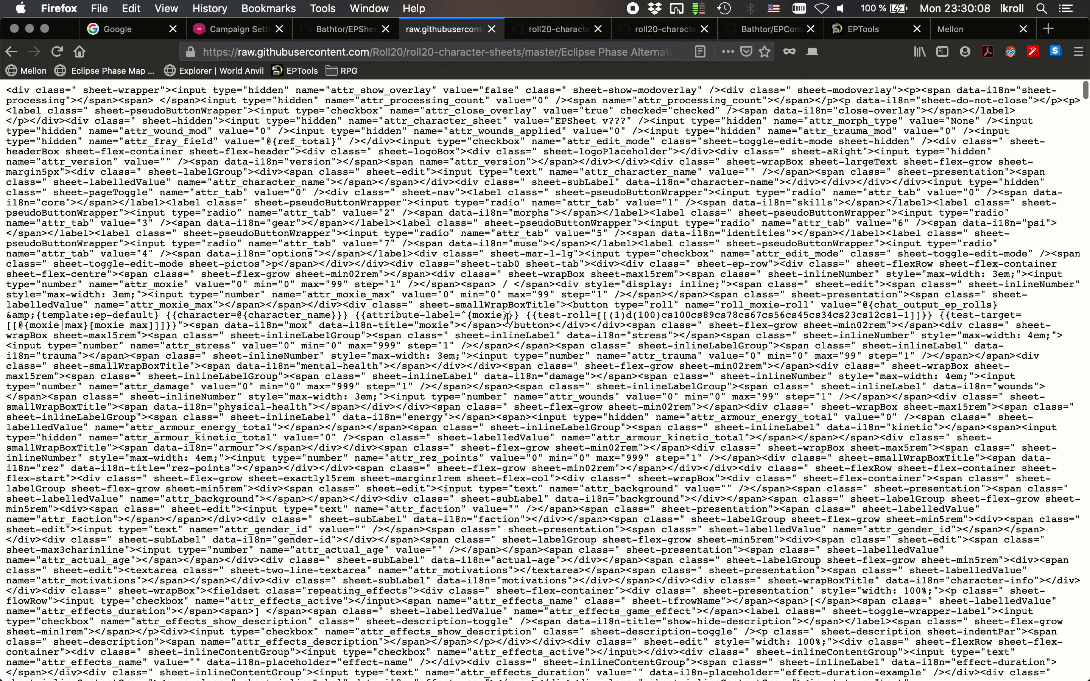
right_click(507, 318)
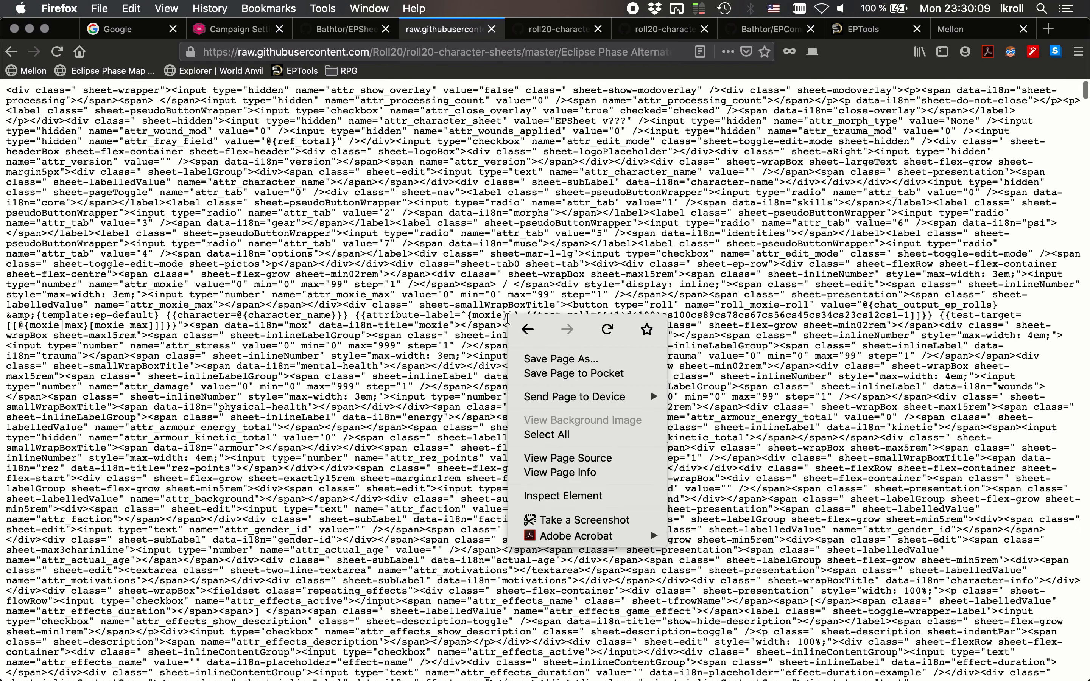
left_click(549, 440)
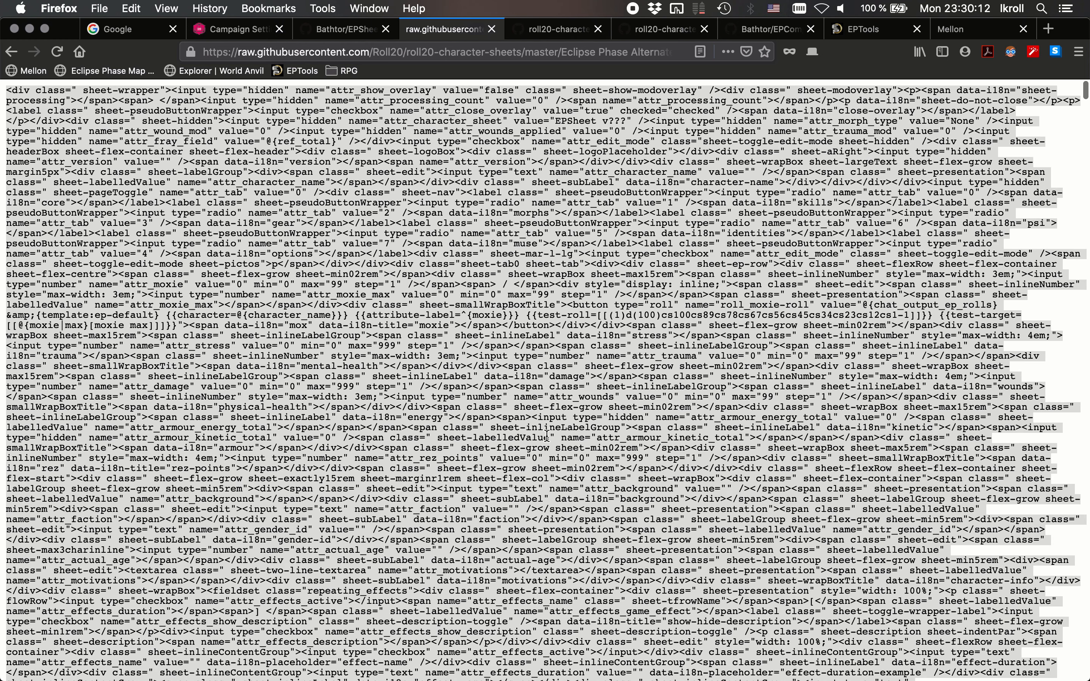
right_click(518, 382)
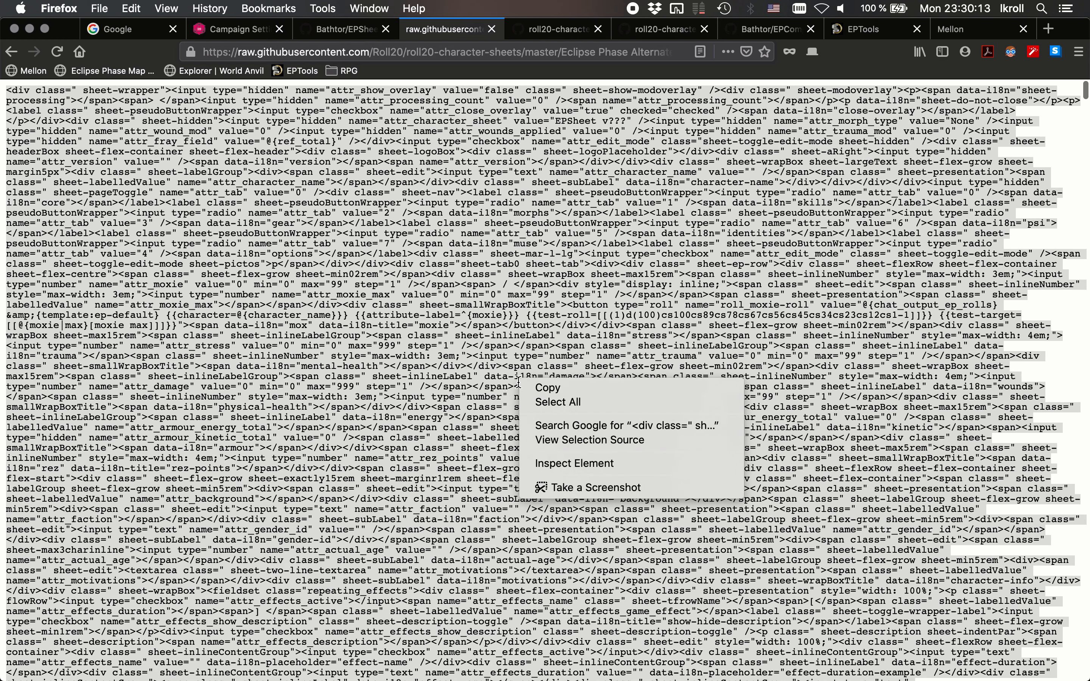
left_click(537, 389)
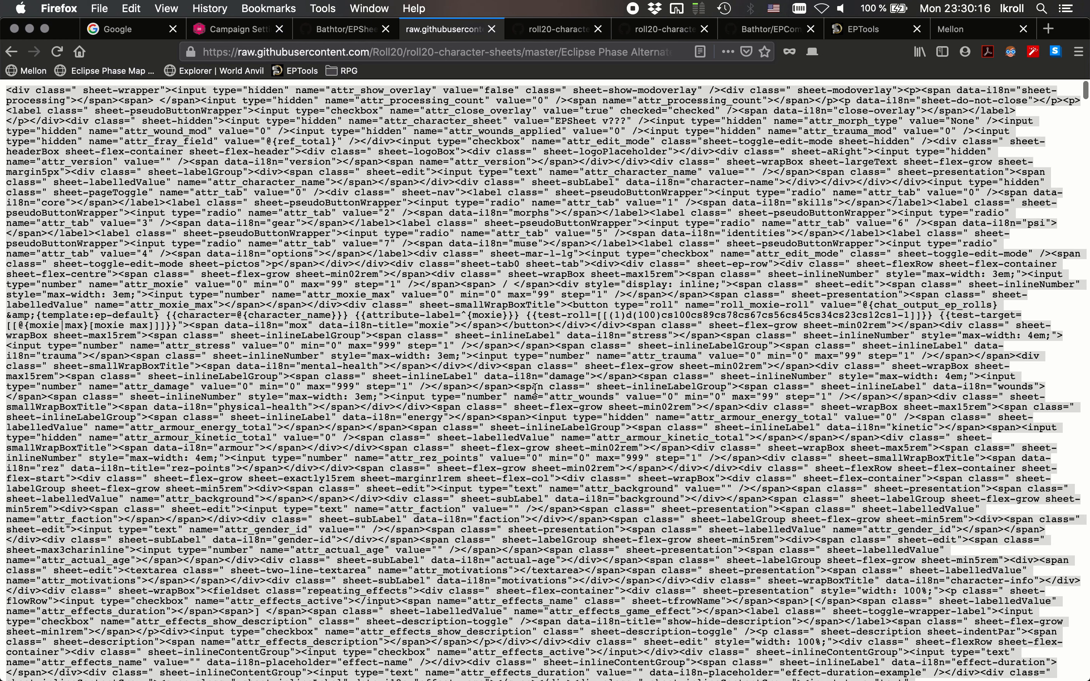
- Close the raw HTML tab and paste the copied code into the campaign template's HTML layout
left_click(491, 29)
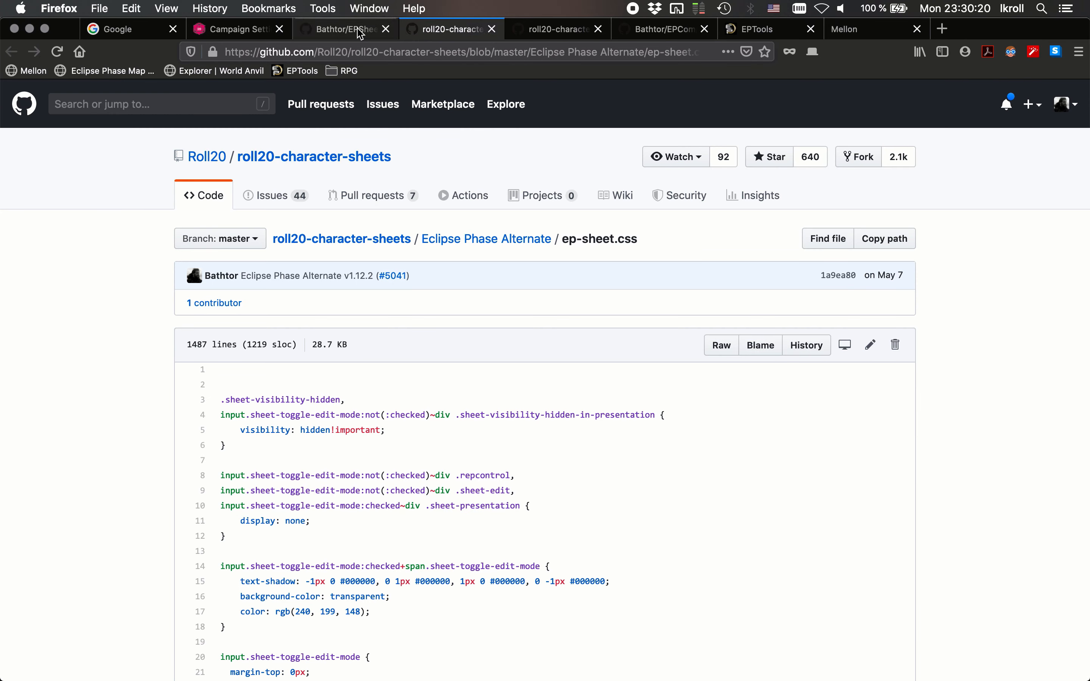
left_click(232, 31)
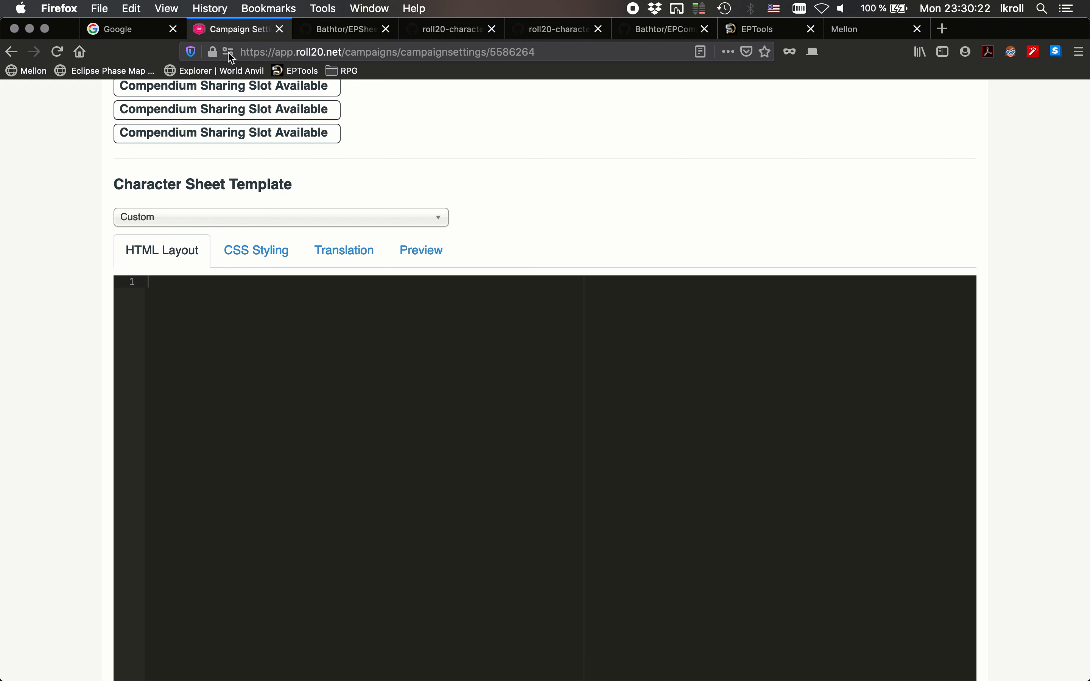
right_click(171, 320)
left_click(205, 376)
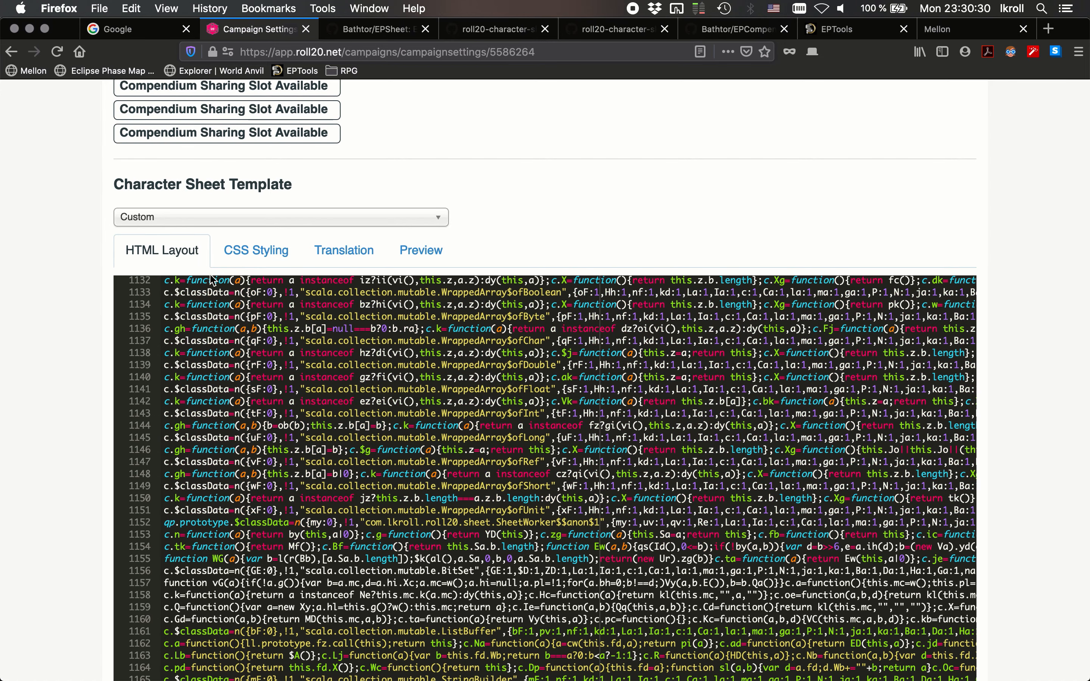
- Show the template's empty CSS styling editor, and copy the entire raw content of ep-sheet.css from its GitHub page
left_click(254, 254)
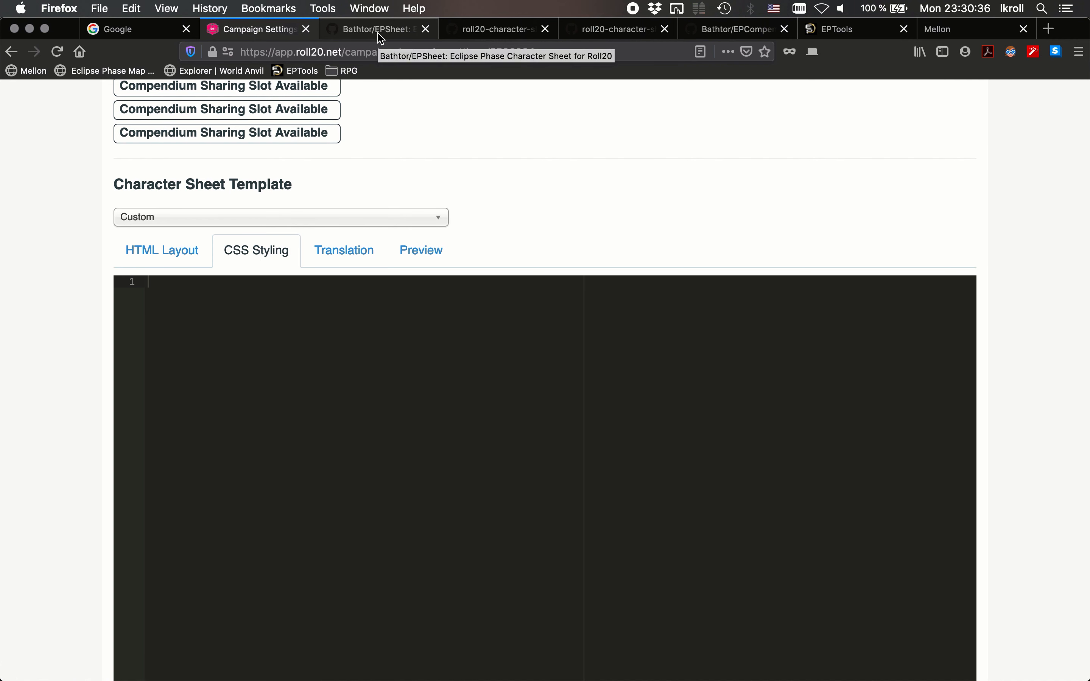
left_click(482, 36)
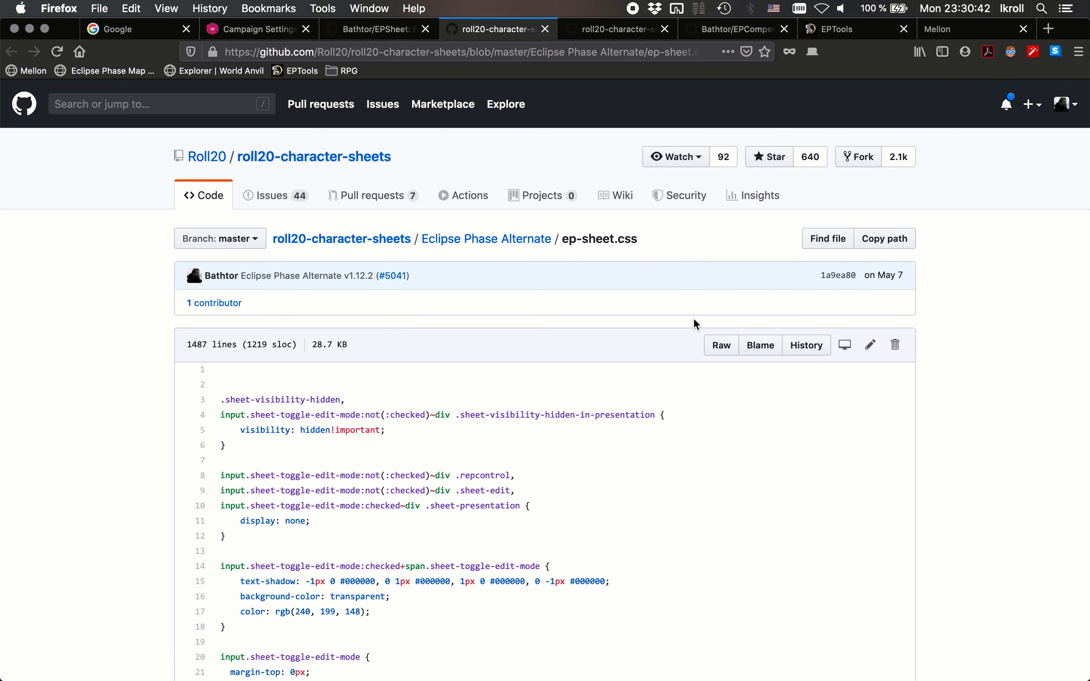
left_click(720, 345)
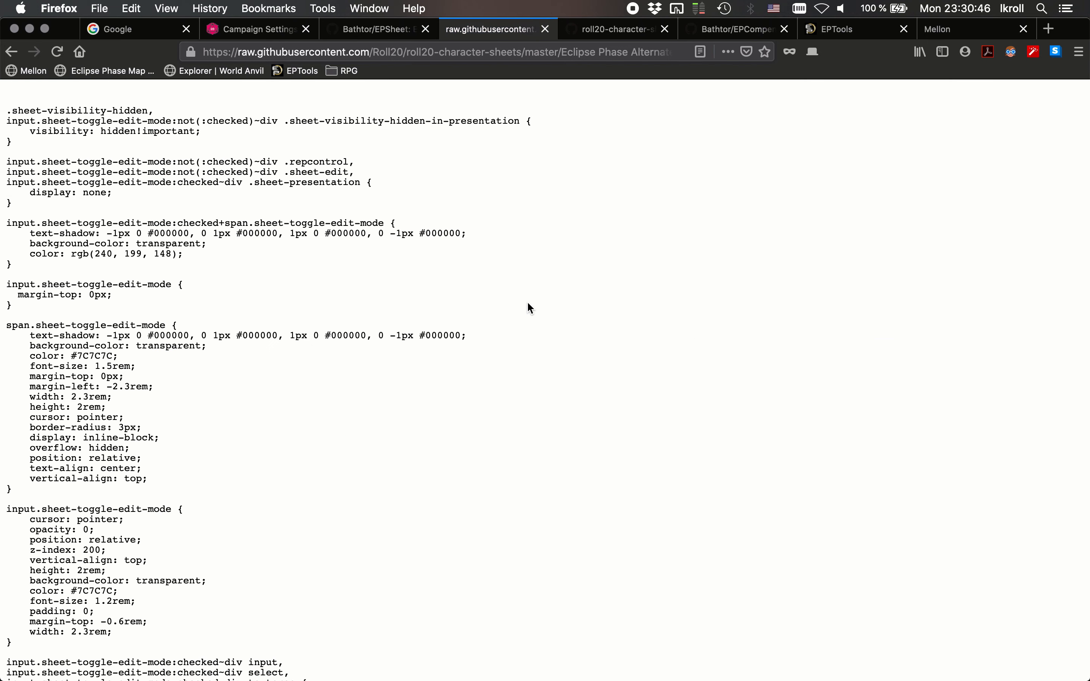
right_click(528, 303)
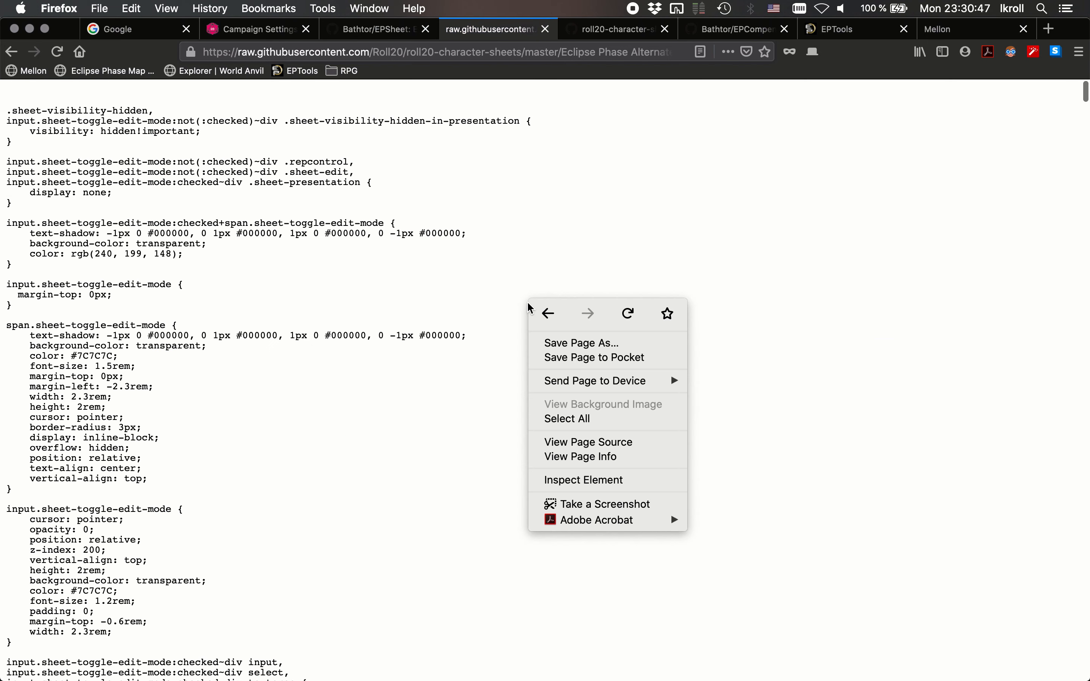
left_click(555, 419)
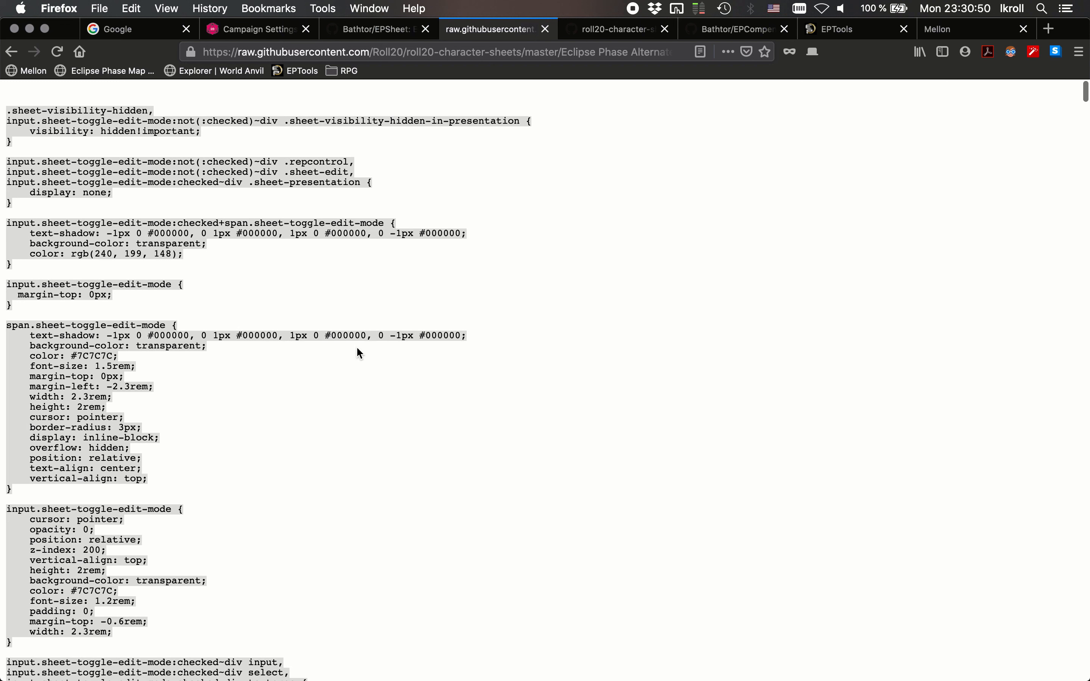
right_click(130, 334)
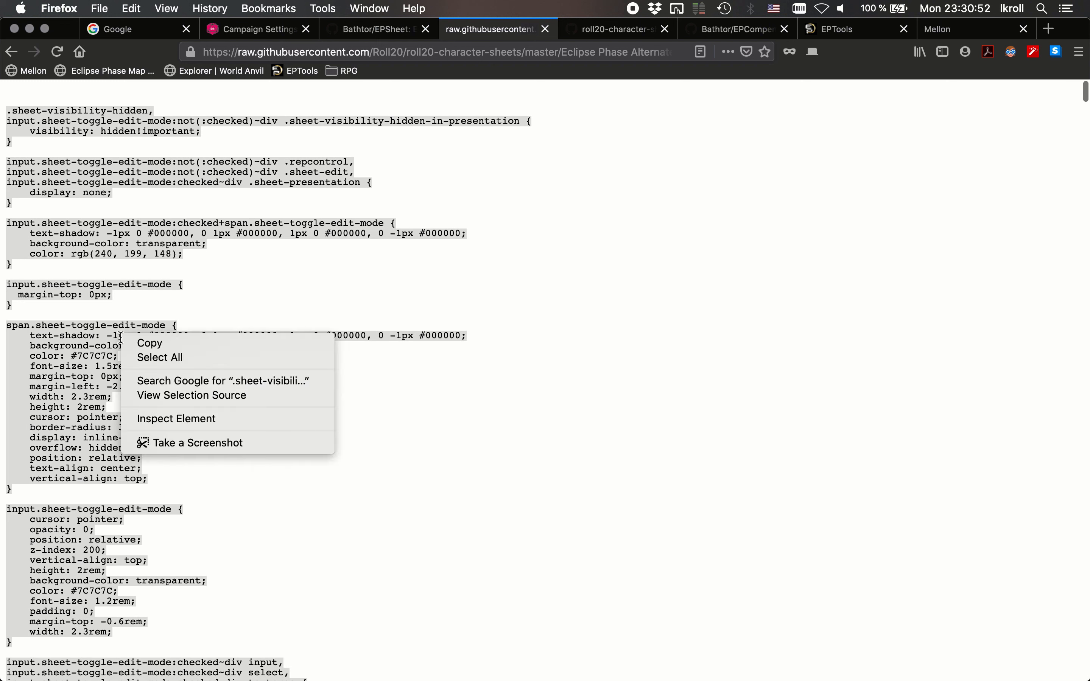
left_click(150, 345)
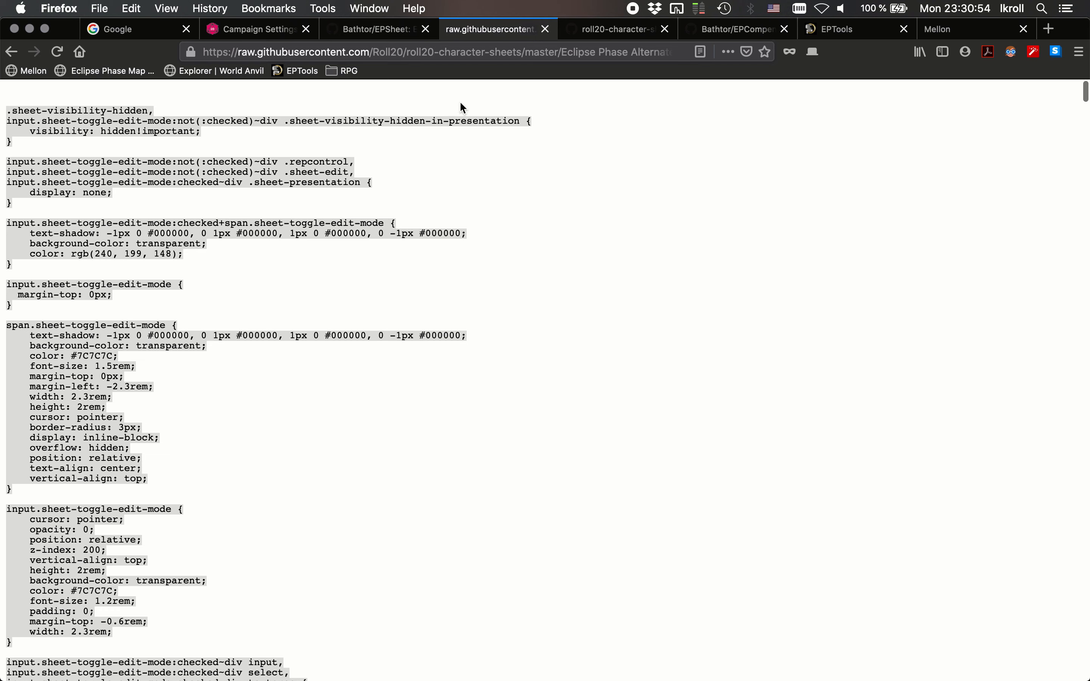
- Close the raw CSS tab and paste the copied code into the campaign template's CSS styling
left_click(545, 28)
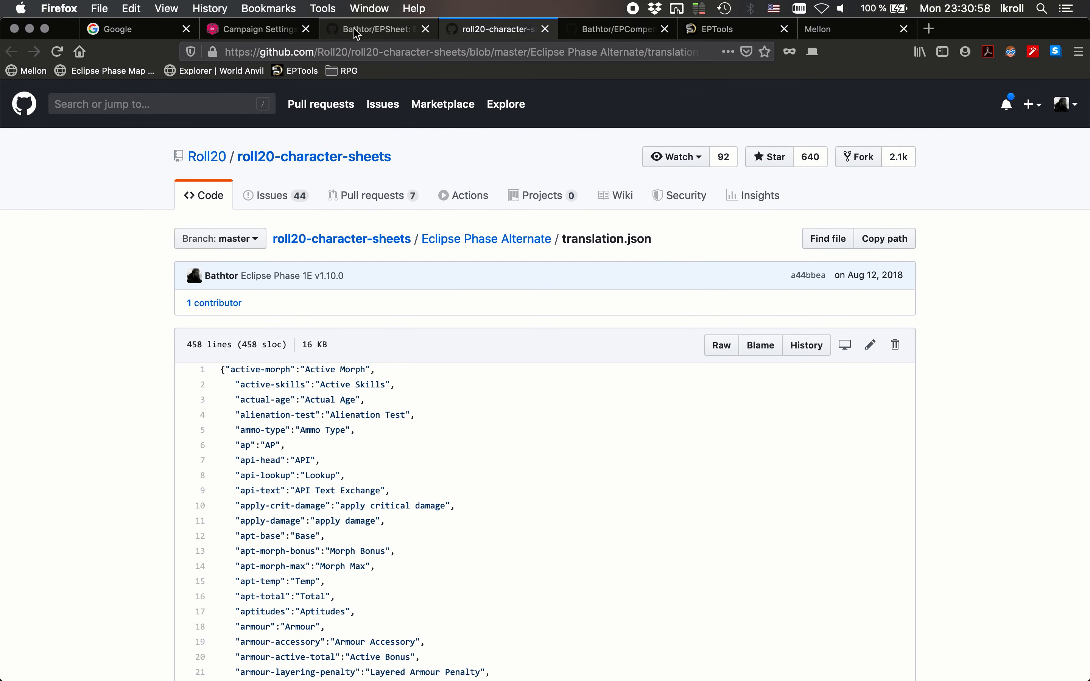
left_click(251, 30)
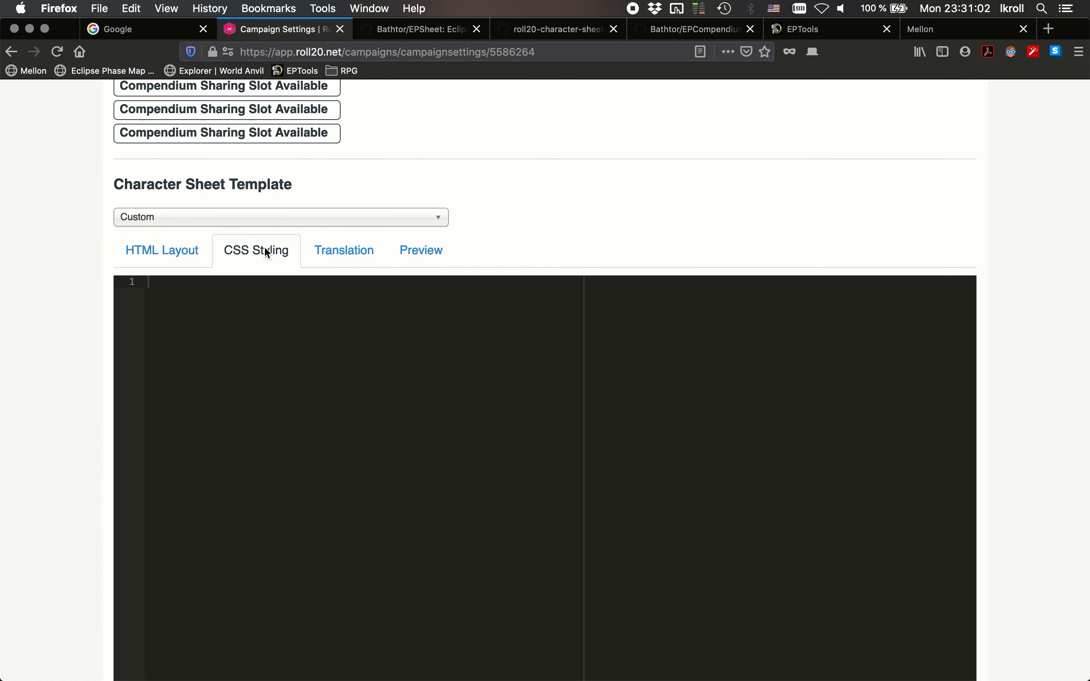
right_click(230, 318)
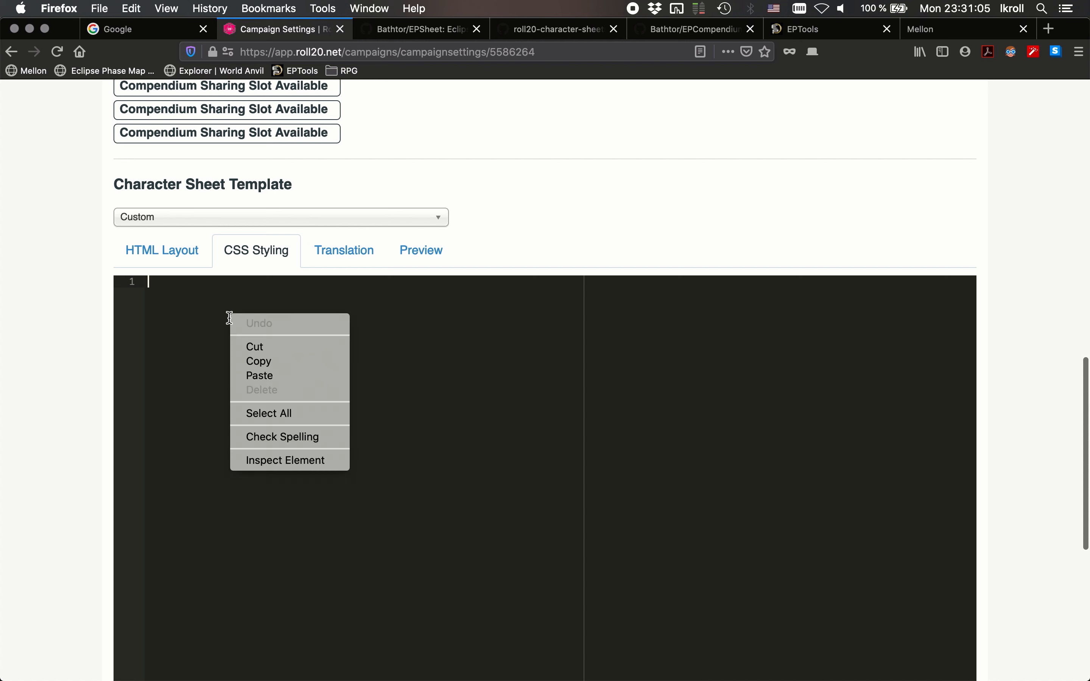
left_click(265, 376)
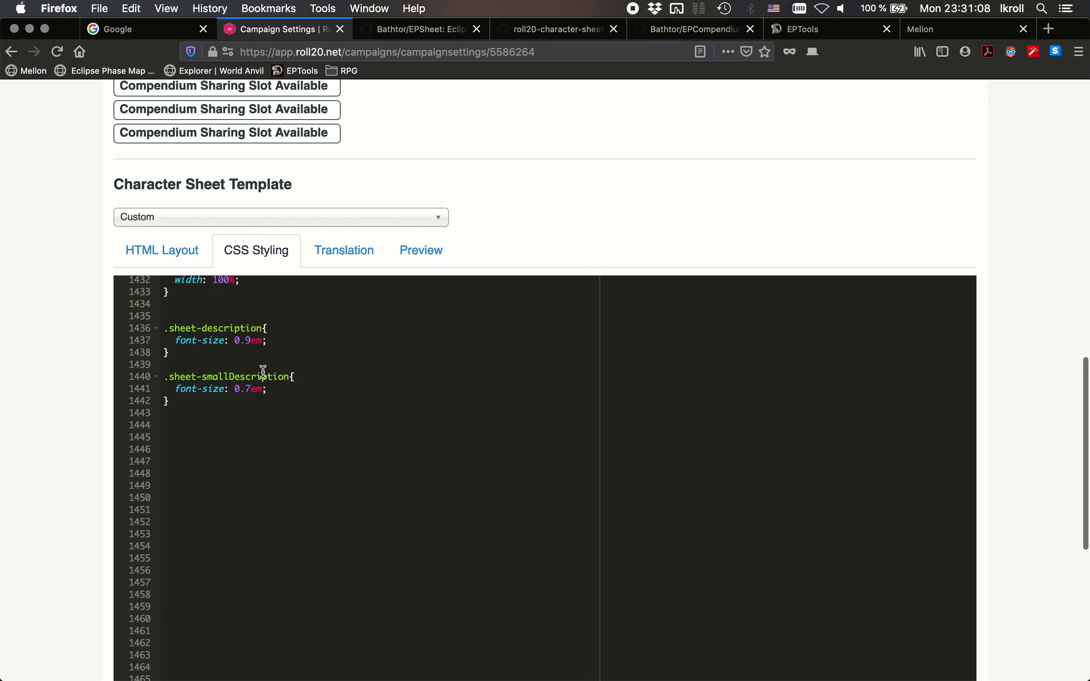
scroll(263, 372, "up", 10)
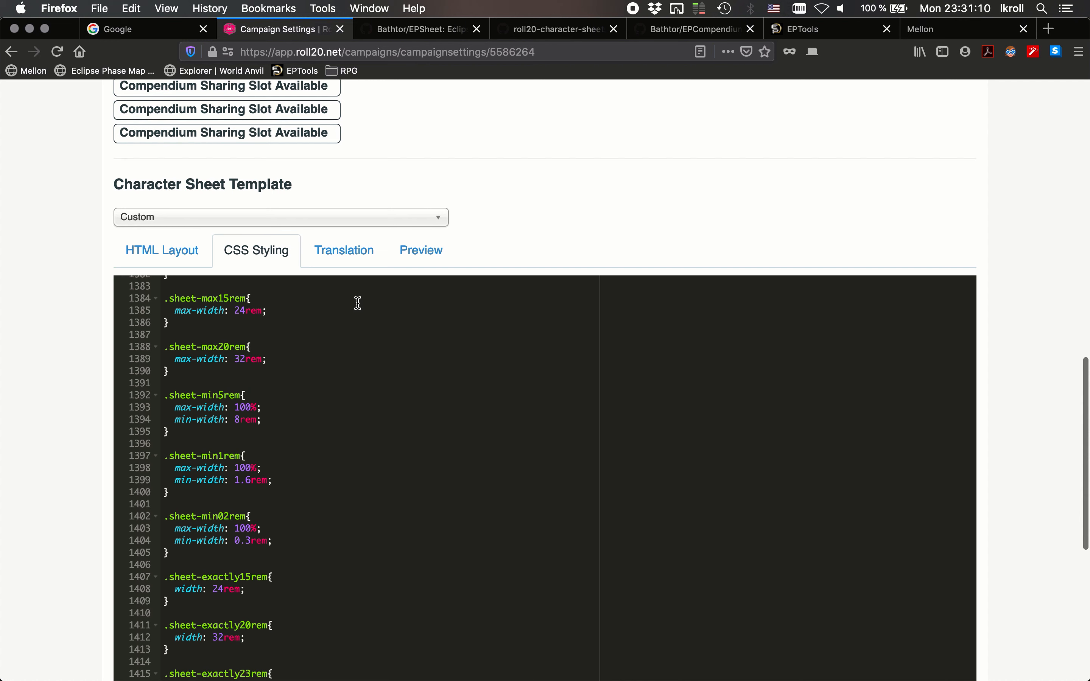
- Show the template's empty translation editor, and copy the entire raw content of translation.json from its GitHub page
left_click(350, 253)
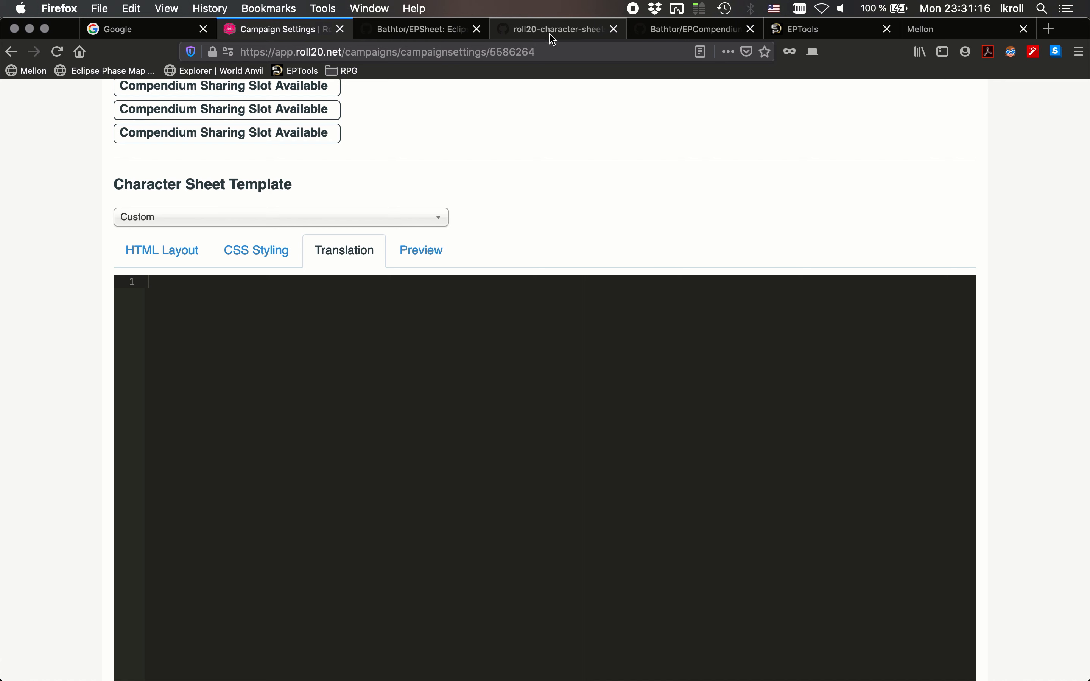
left_click(559, 33)
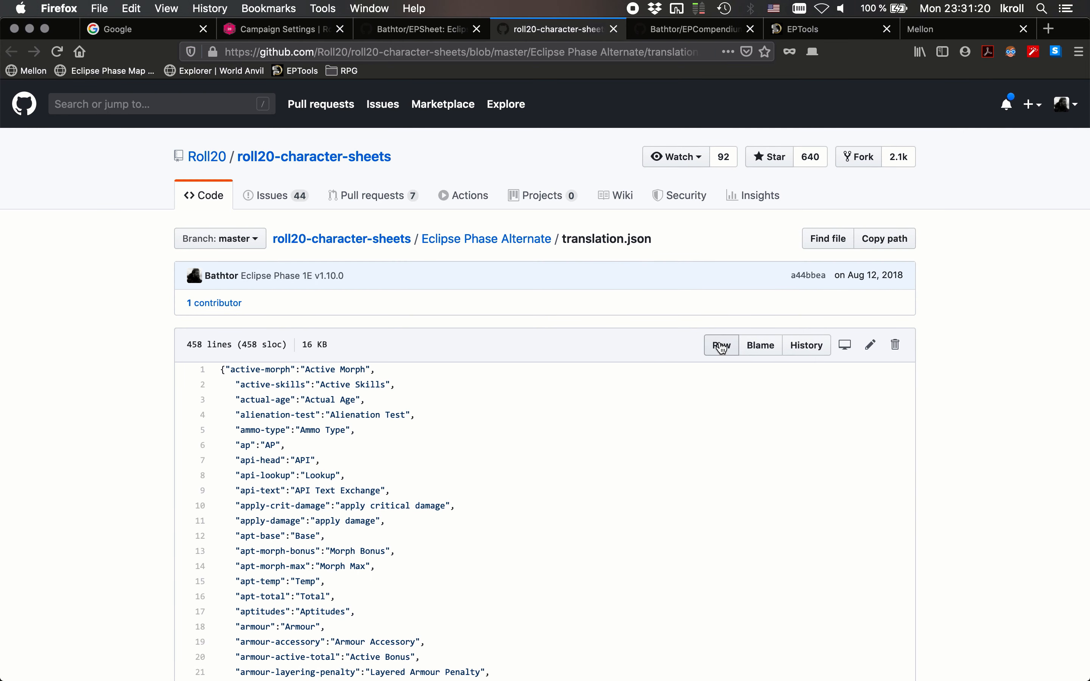
left_click(721, 346)
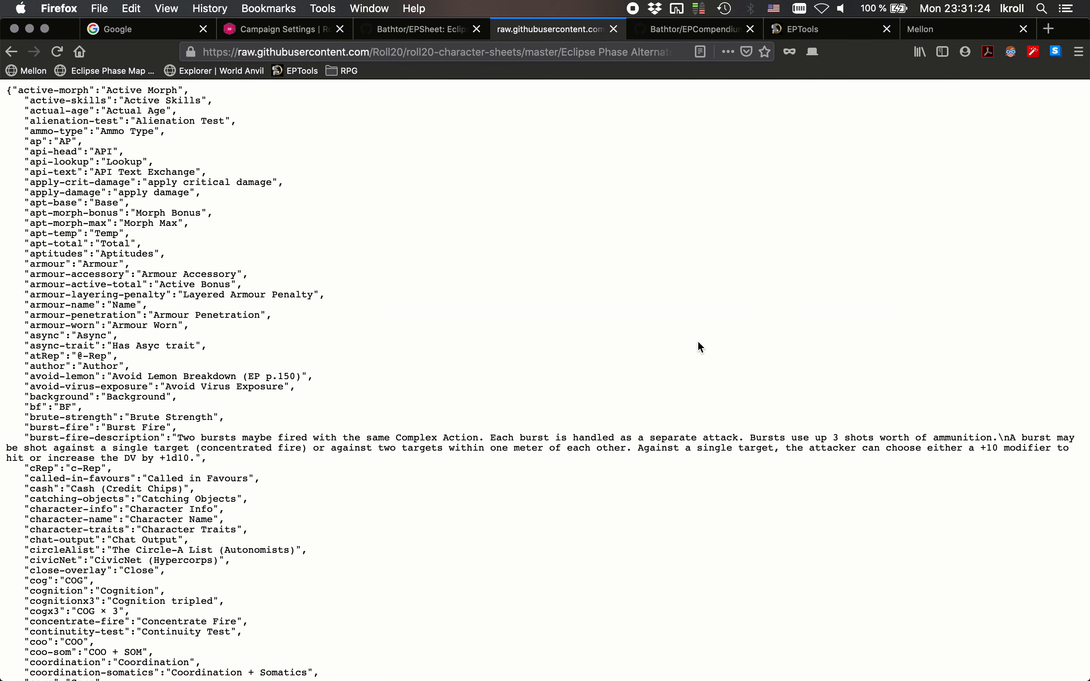
right_click(413, 294)
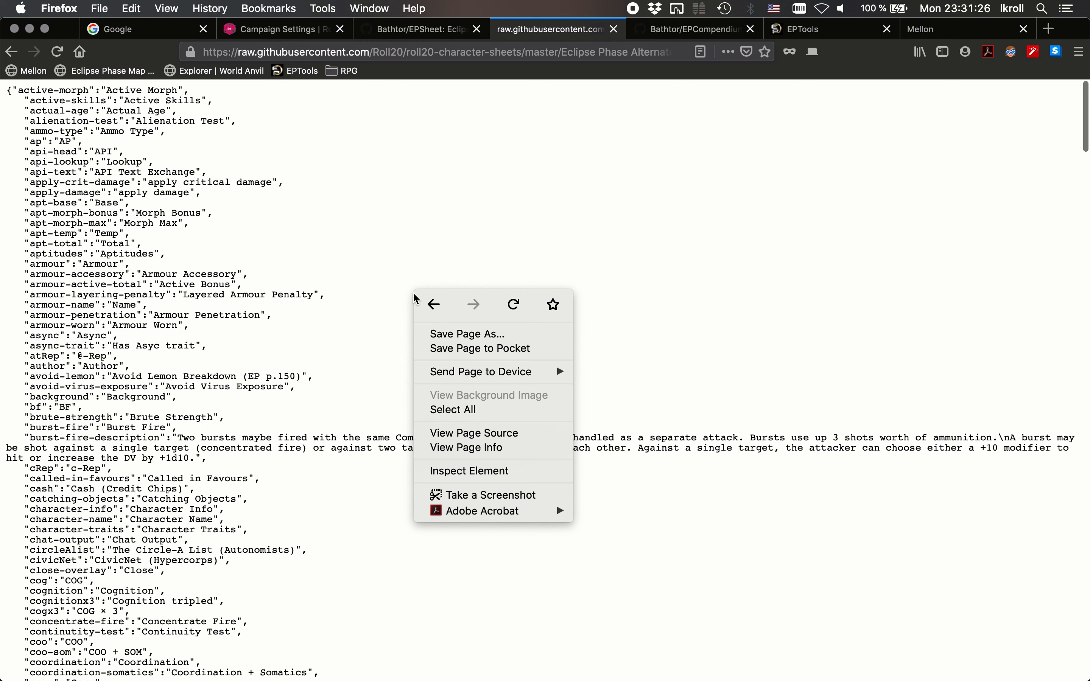
left_click(434, 409)
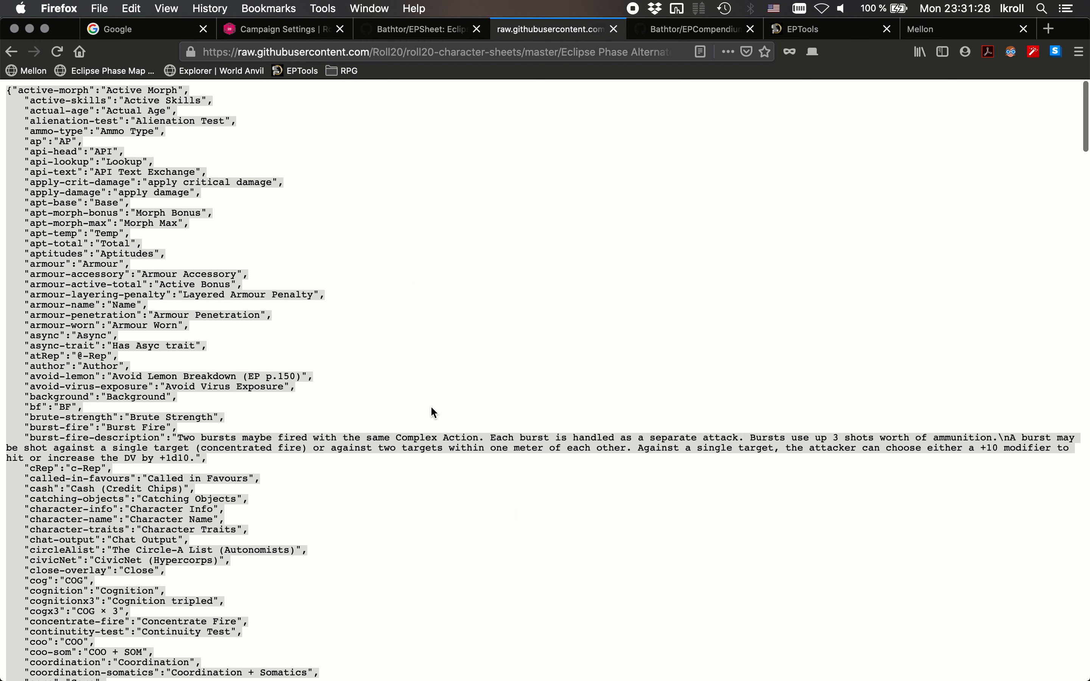
right_click(194, 374)
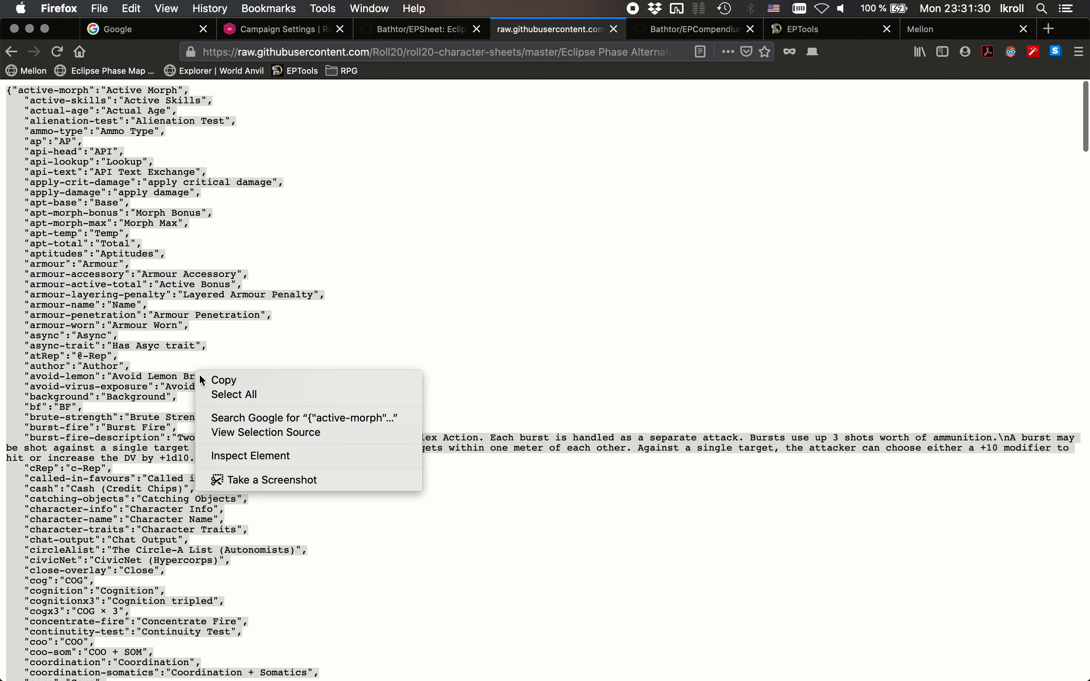
left_click(215, 379)
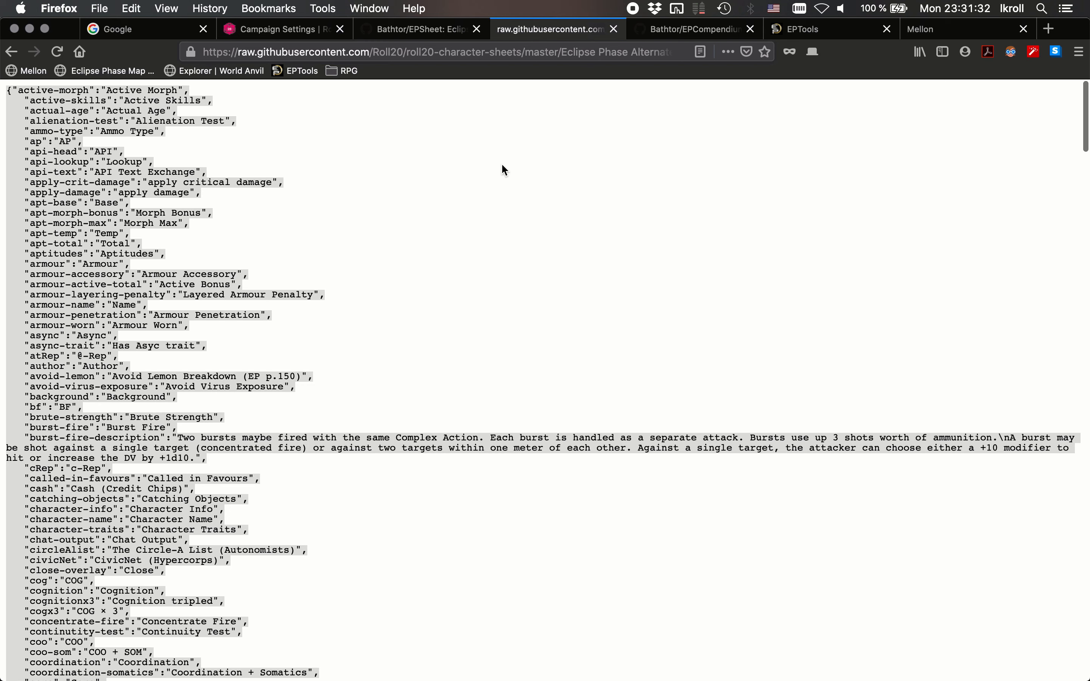
- Close the raw JSON tab and paste the copied text into the campaign template's translation
left_click(614, 29)
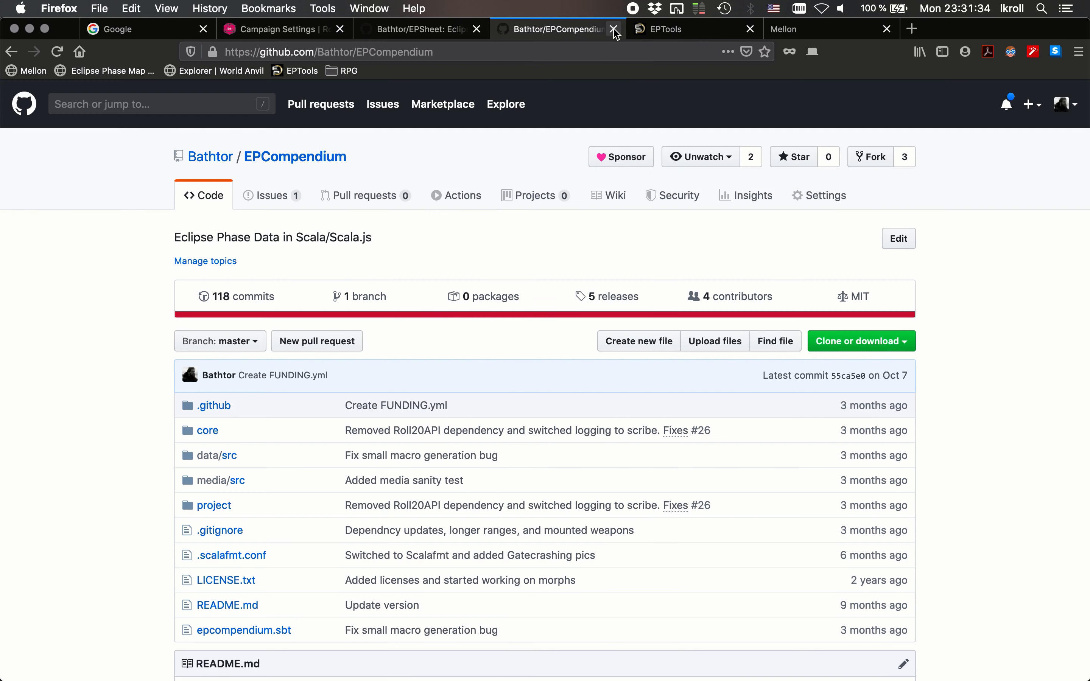
left_click(270, 34)
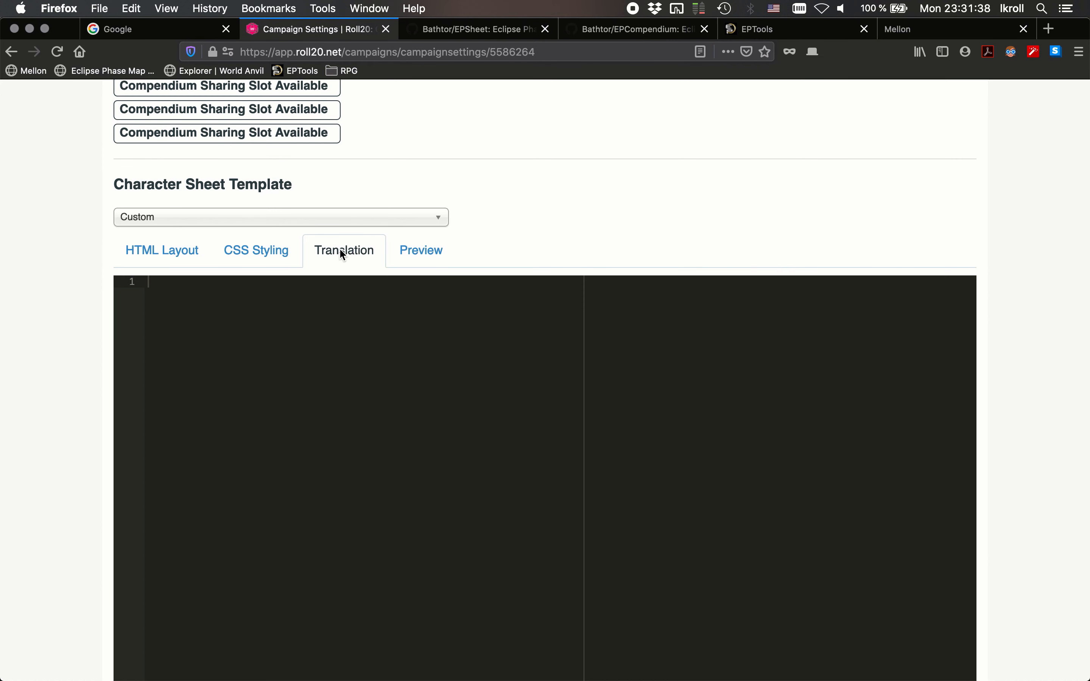
right_click(291, 326)
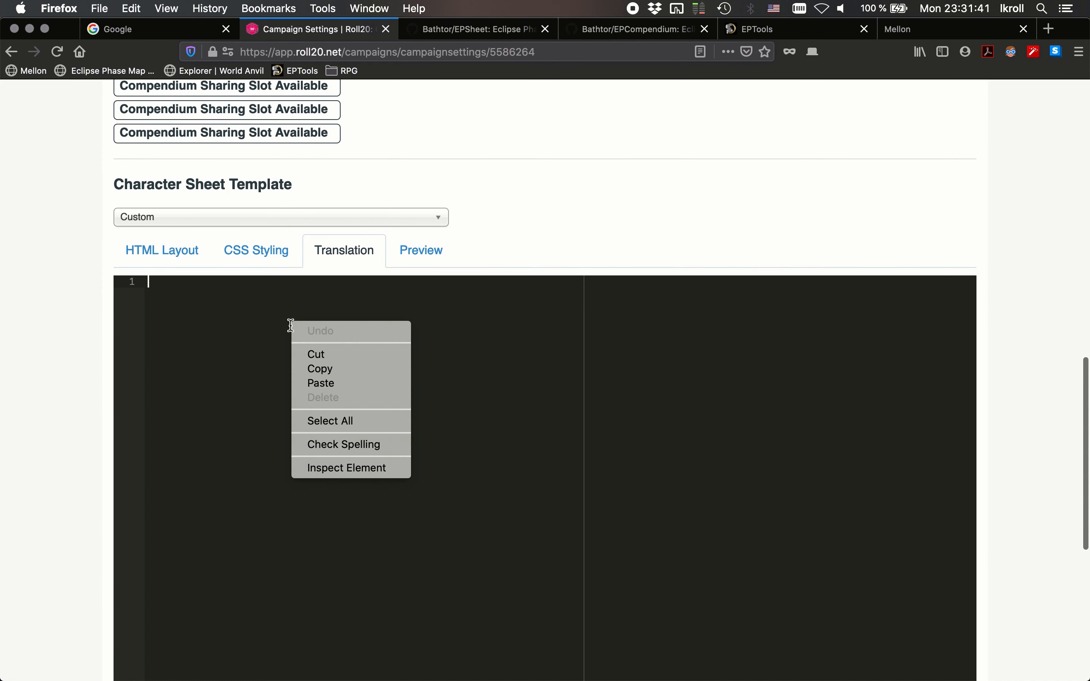
left_click(321, 383)
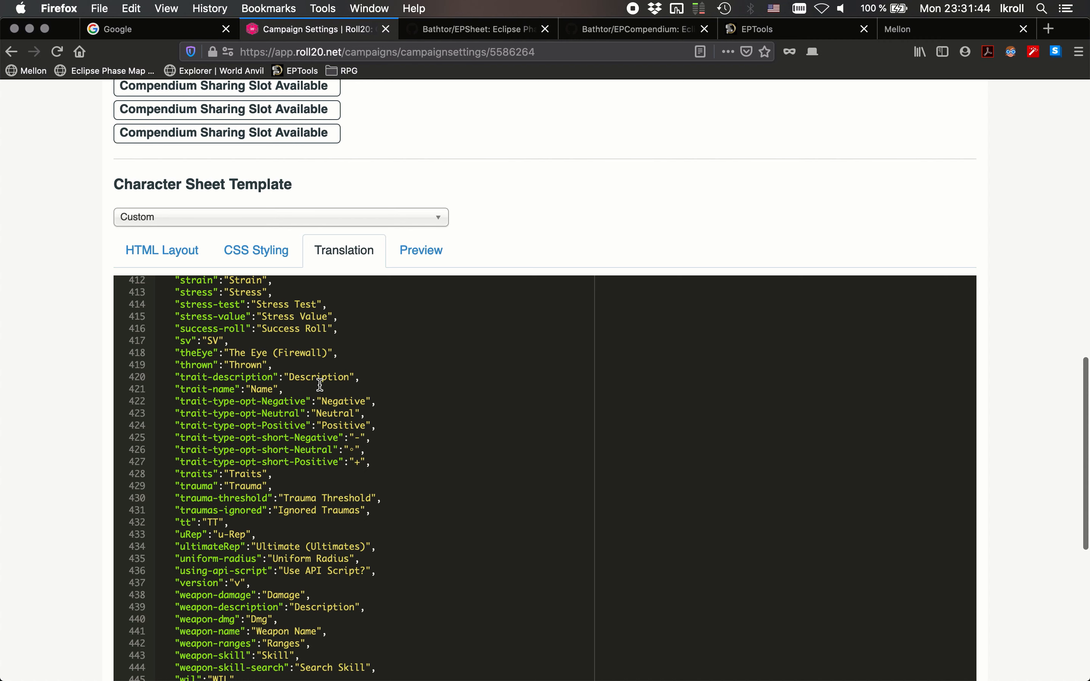
- Save the campaign settings with the custom character sheet template
scroll(93, 476, "down", 5)
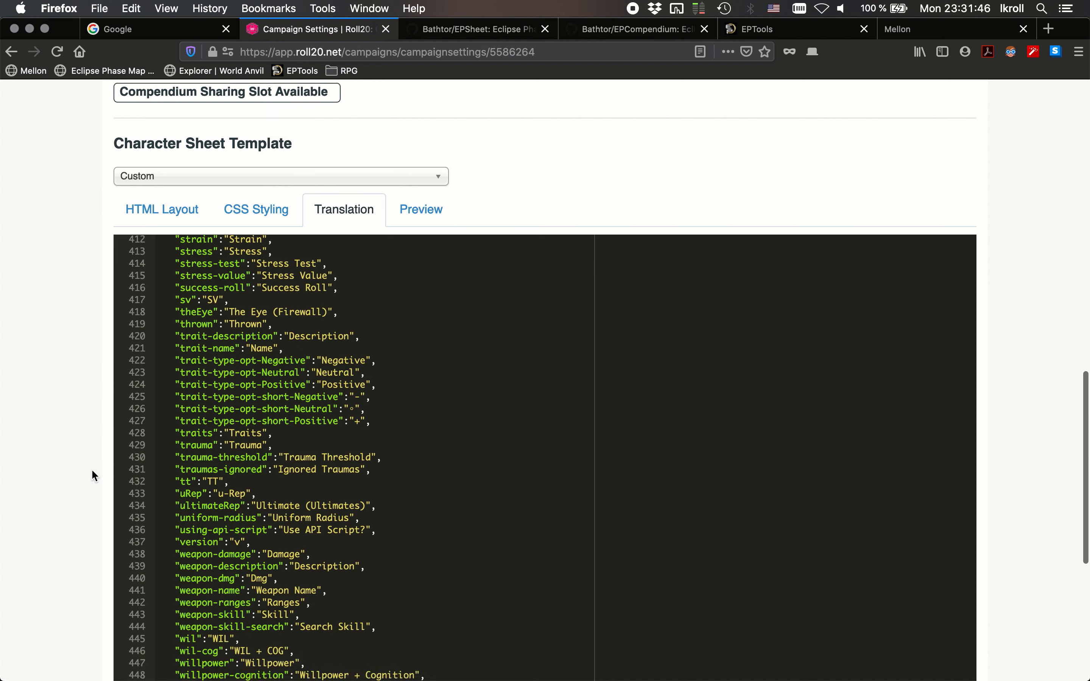
scroll(93, 475, "down", 2)
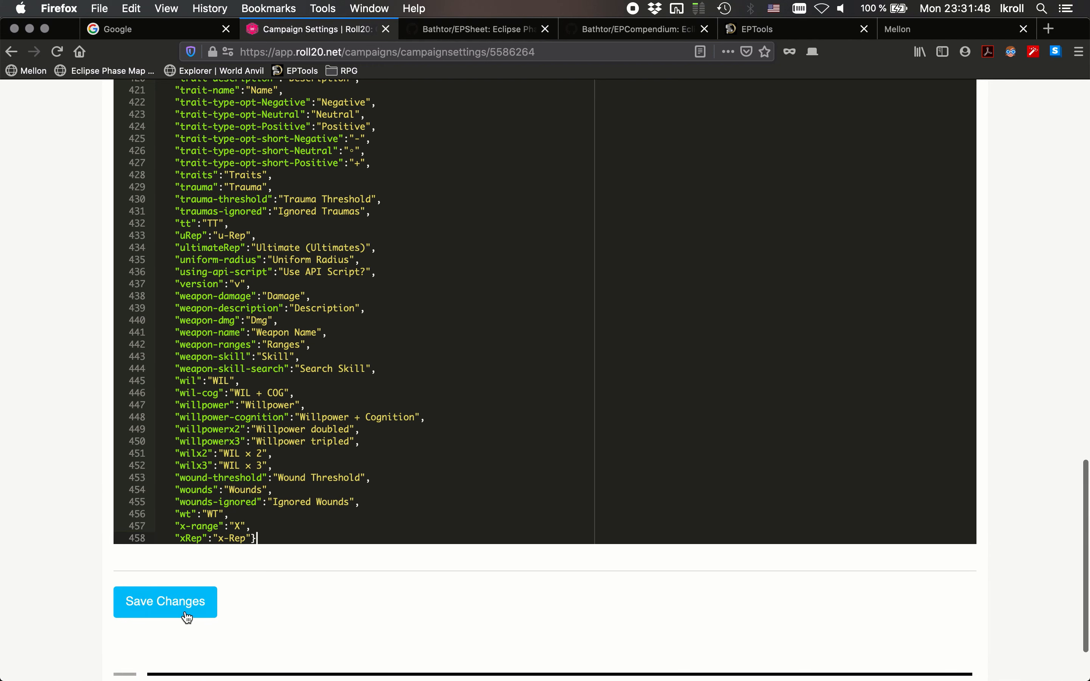
left_click(162, 609)
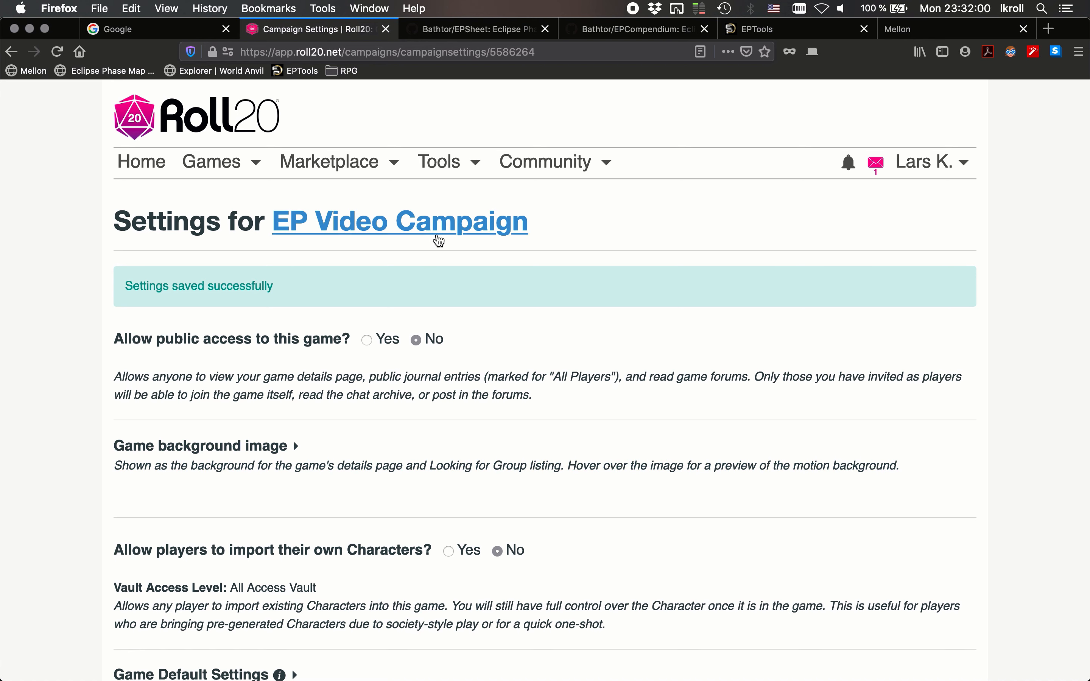
- Go to the EP Video Campaign details page and open the campaign's API scripts
left_click(408, 224)
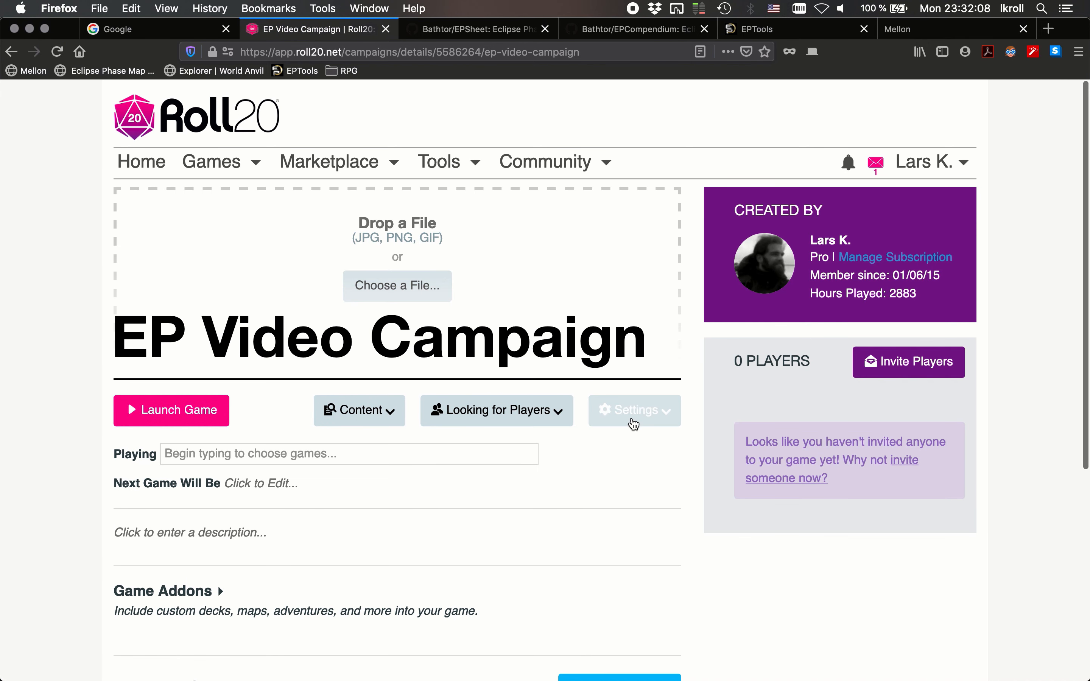
left_click(634, 424)
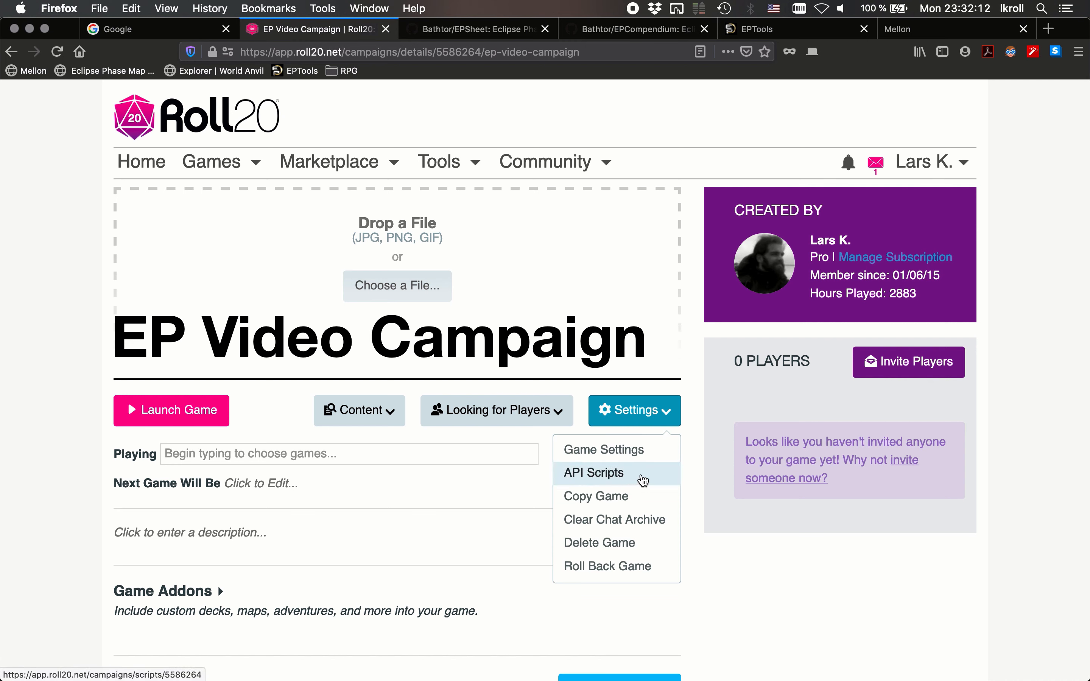
left_click(643, 481)
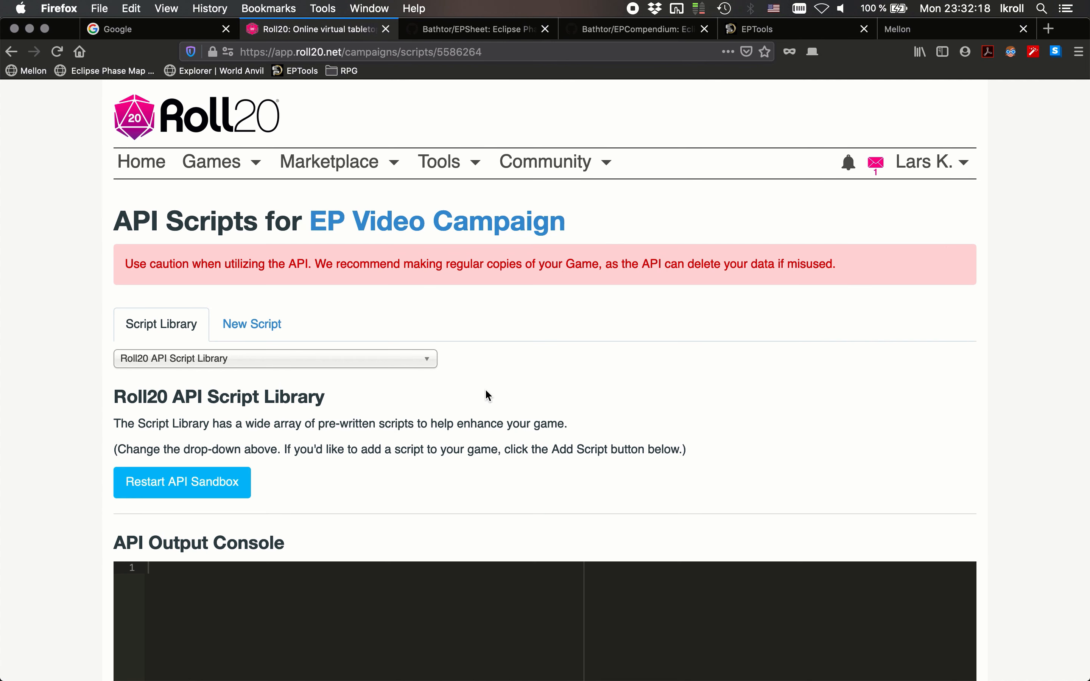
- Search the API script library for "Ecl" and view the Eclipse Phase Alternate Companion Script's description
left_click(426, 360)
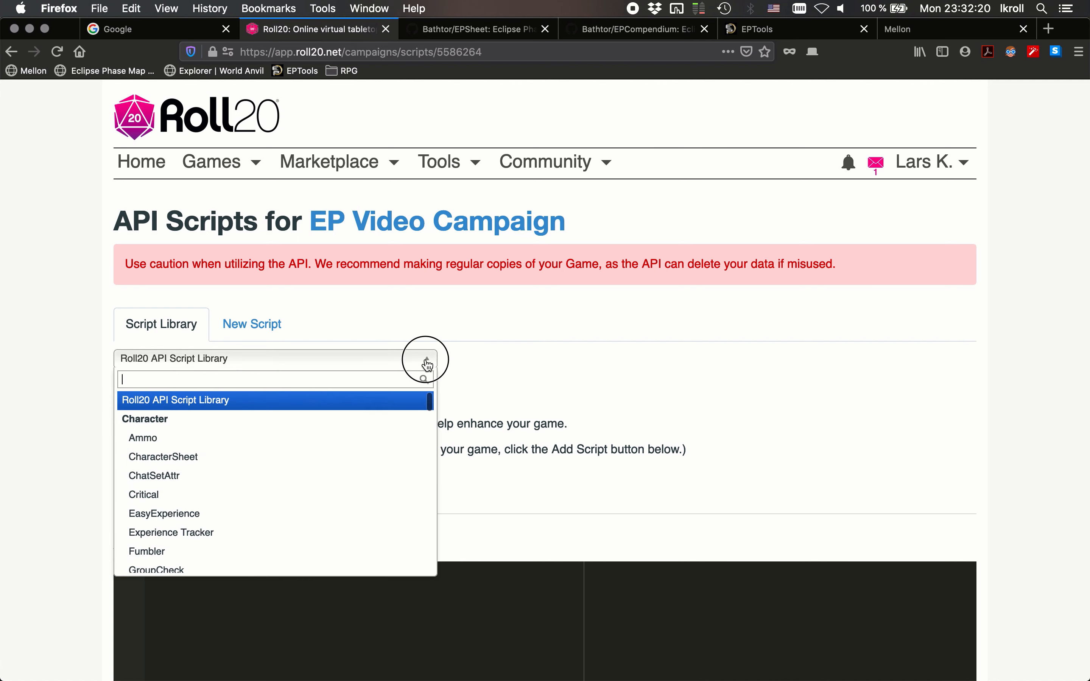
type("Ecl")
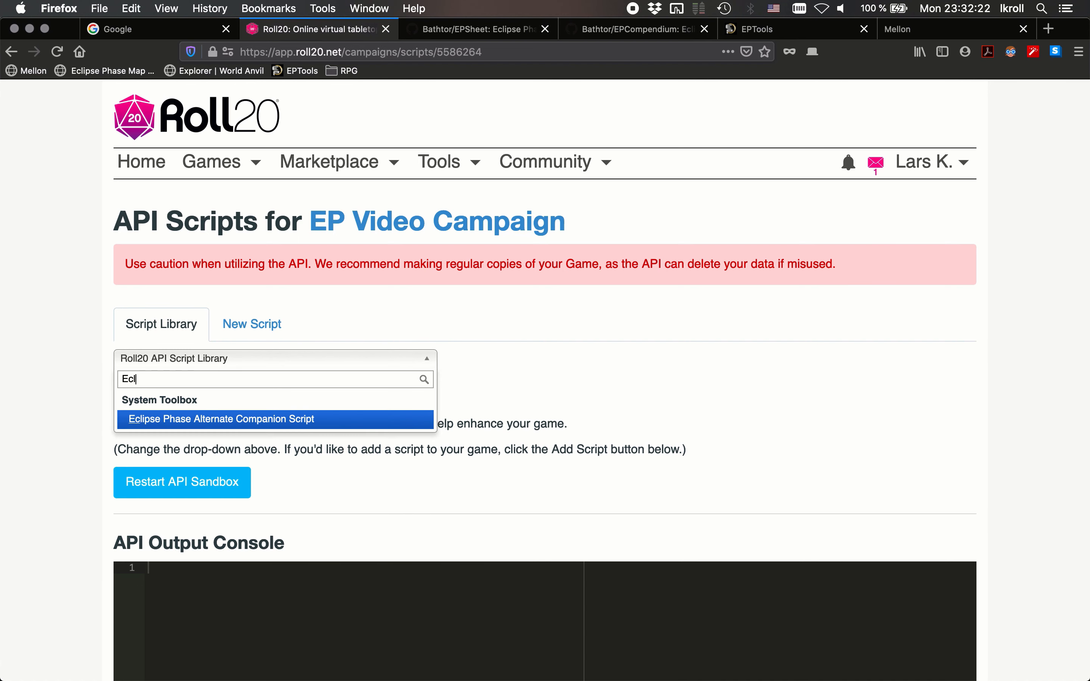
left_click(279, 421)
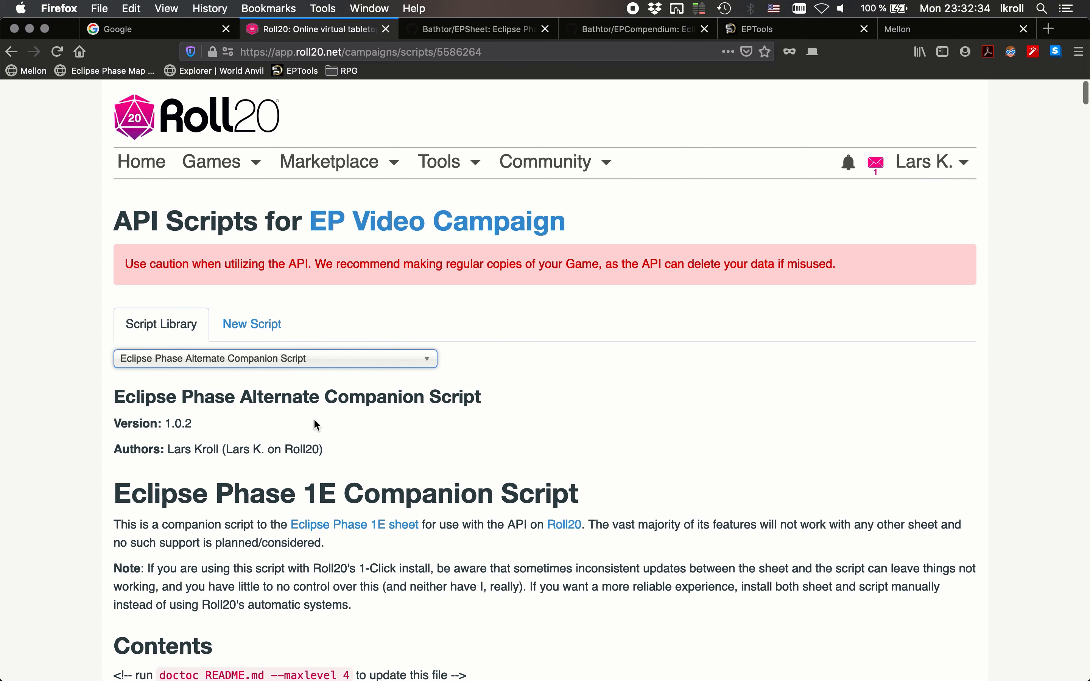
scroll(317, 425, "down", 6)
scroll(315, 419, "up", 4)
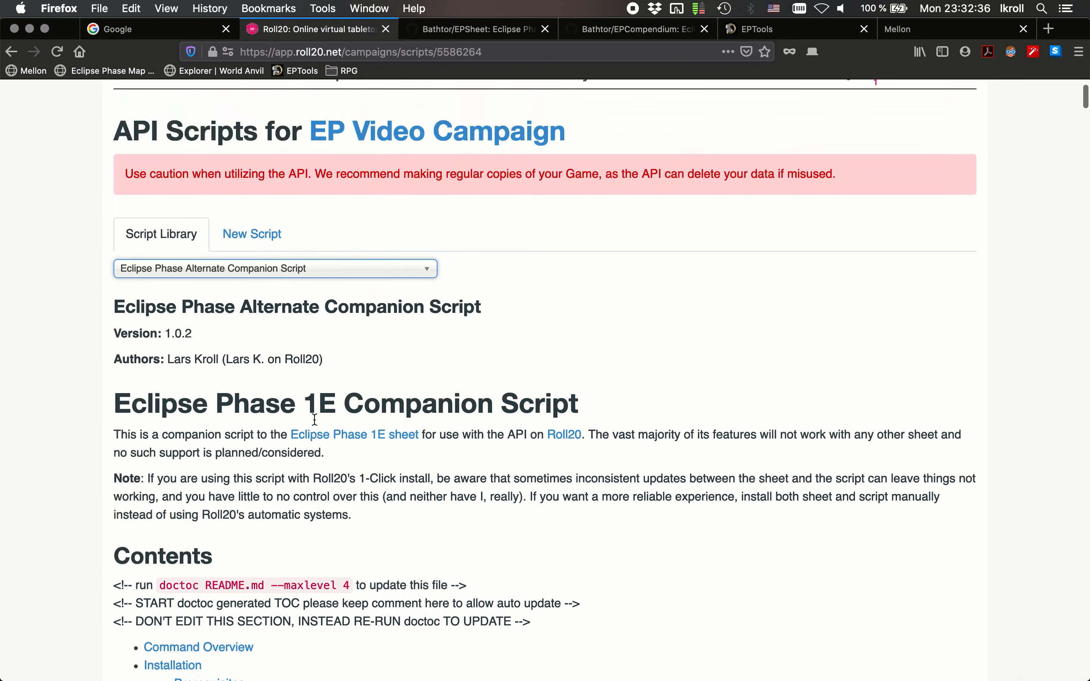
scroll(314, 419, "up", 1)
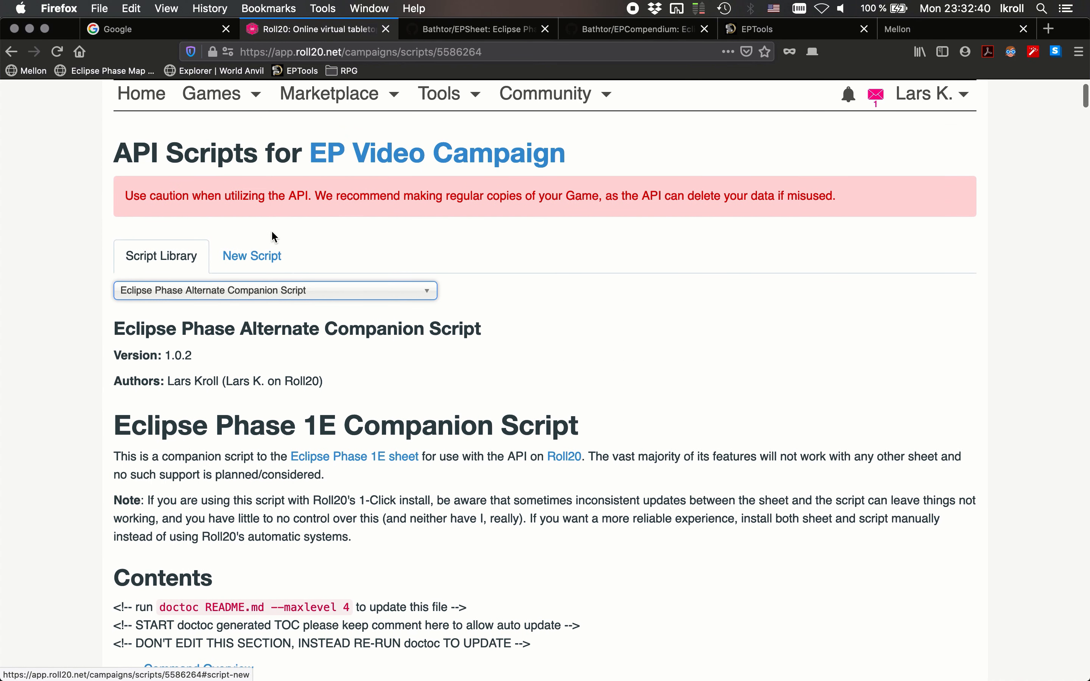
- Start a new API script for the campaign and name it companion.js
left_click(245, 263)
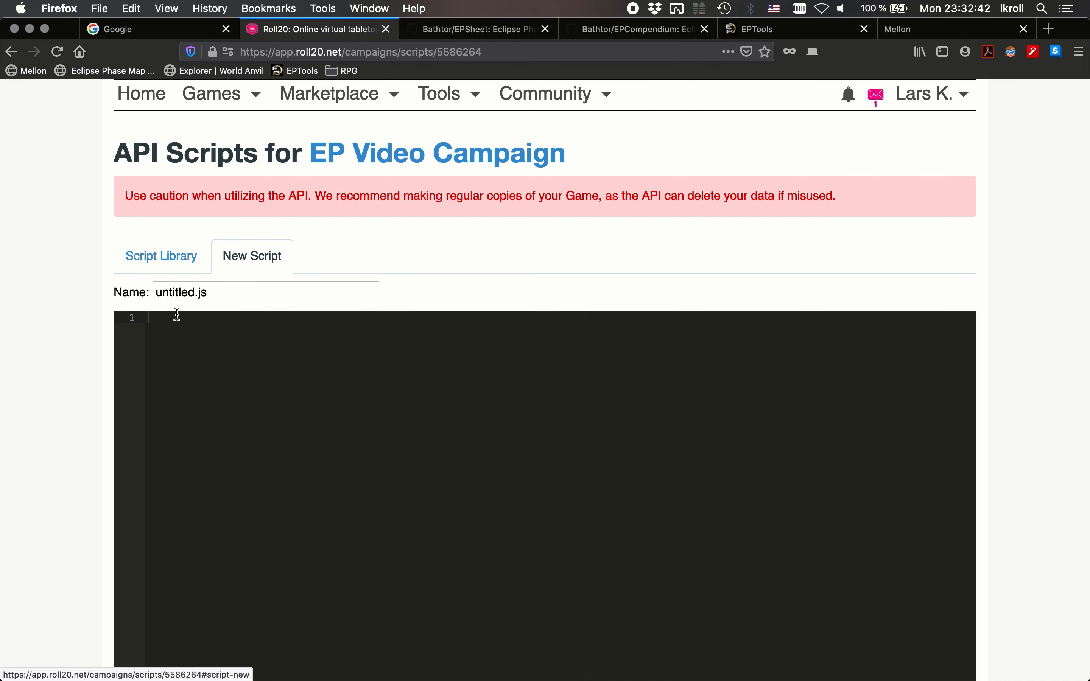
left_click_drag(196, 293, 147, 291)
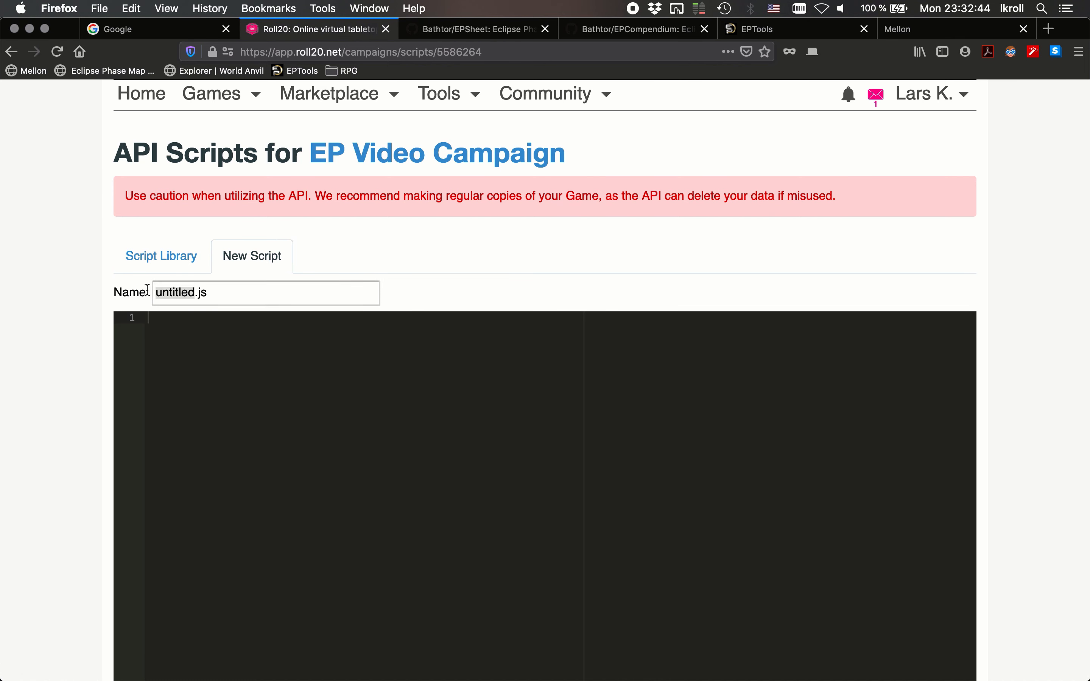
type("companion")
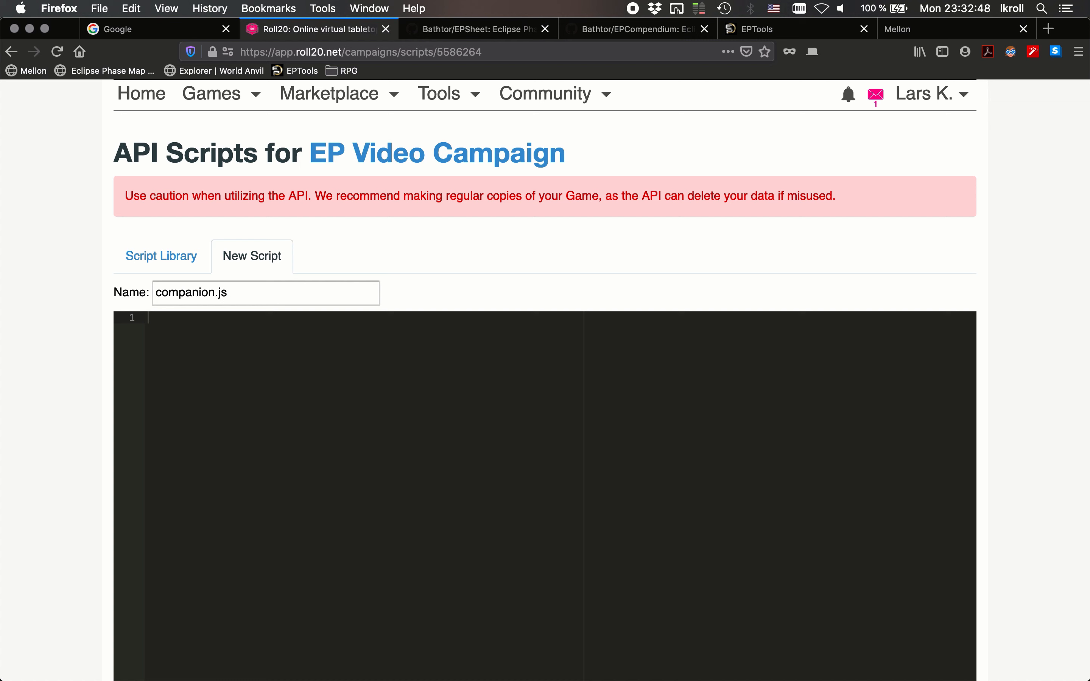
left_click(175, 342)
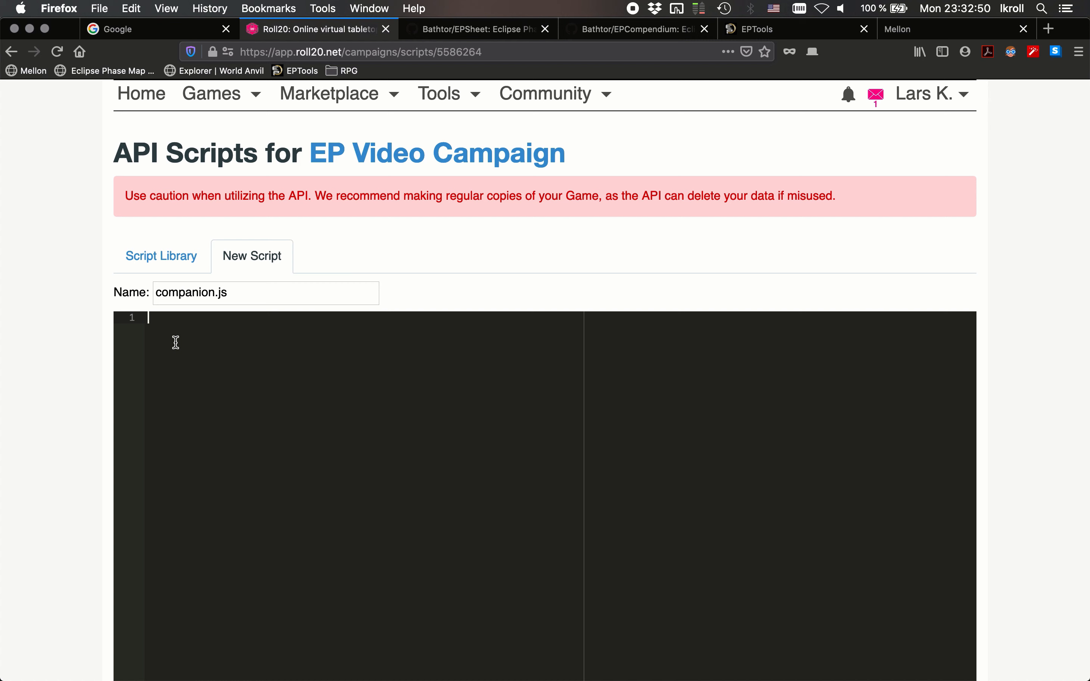
- Go to the script v1.0.2 release of the EPSheet repository on GitHub and open ep-script.js in Sublime Text
mouse_move(436, 88)
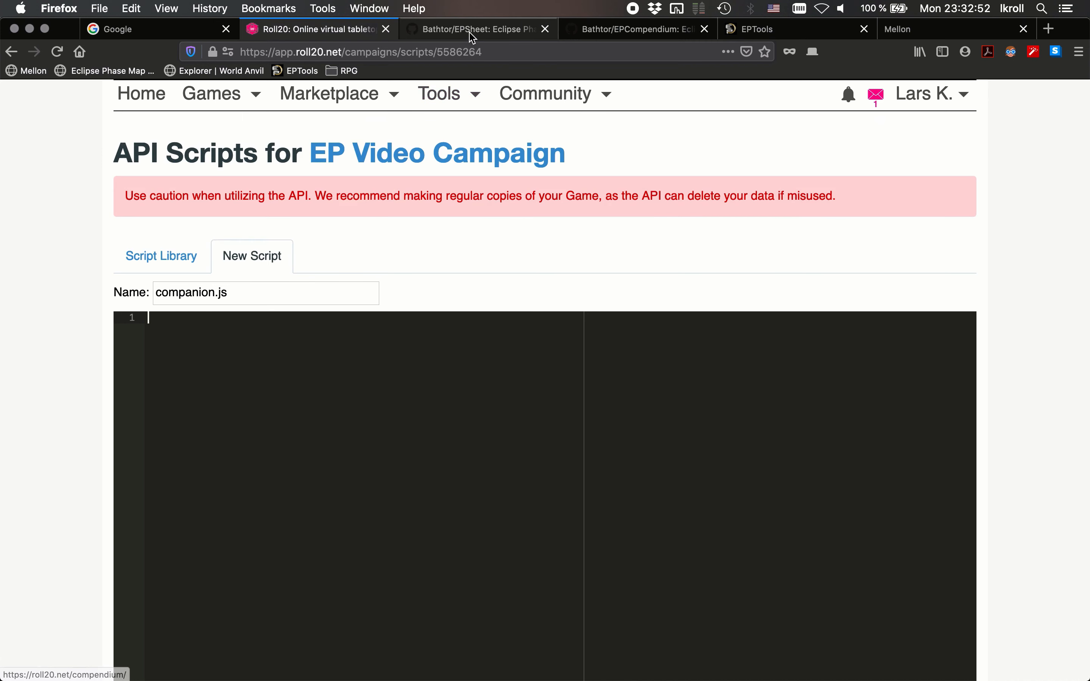
left_click(485, 32)
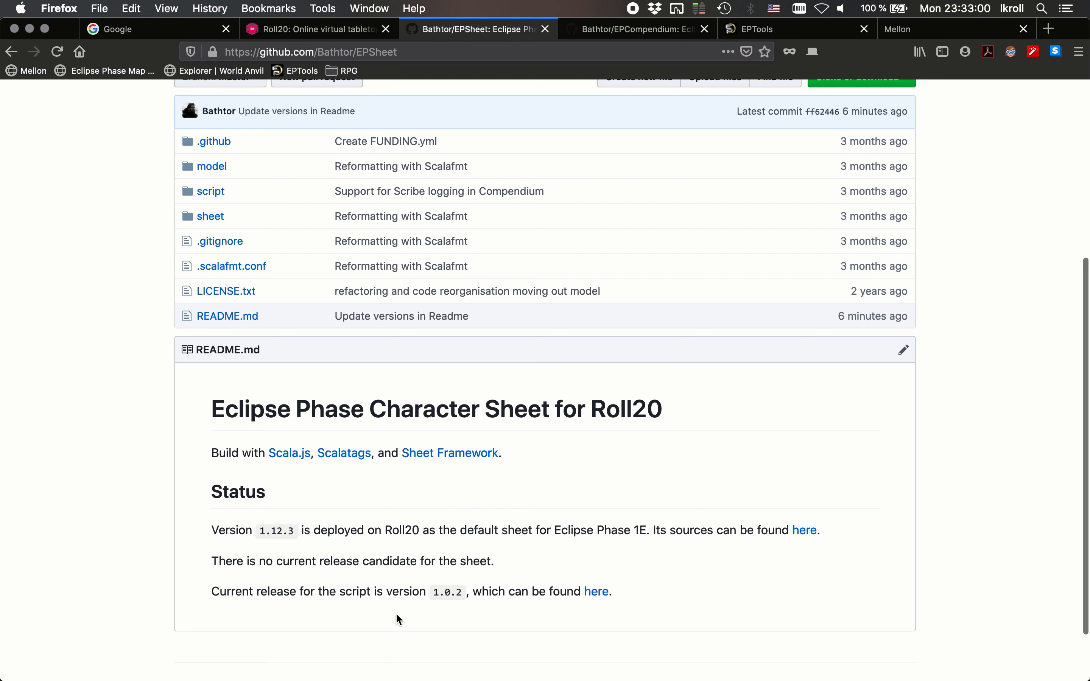
left_click(597, 592)
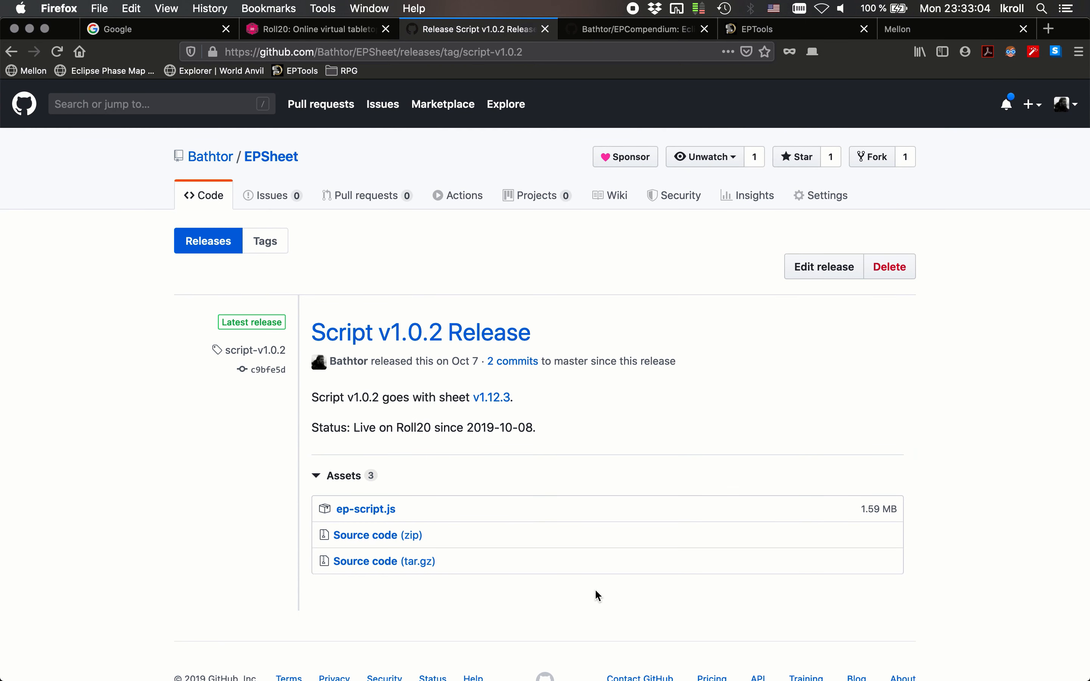
left_click(362, 513)
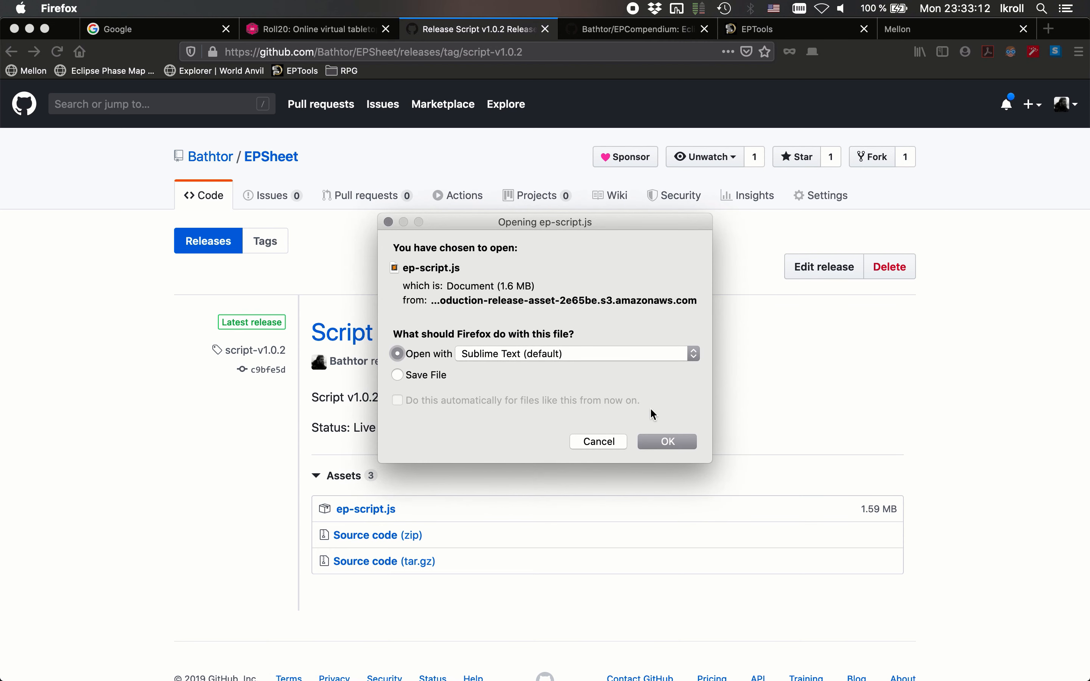
left_click(668, 442)
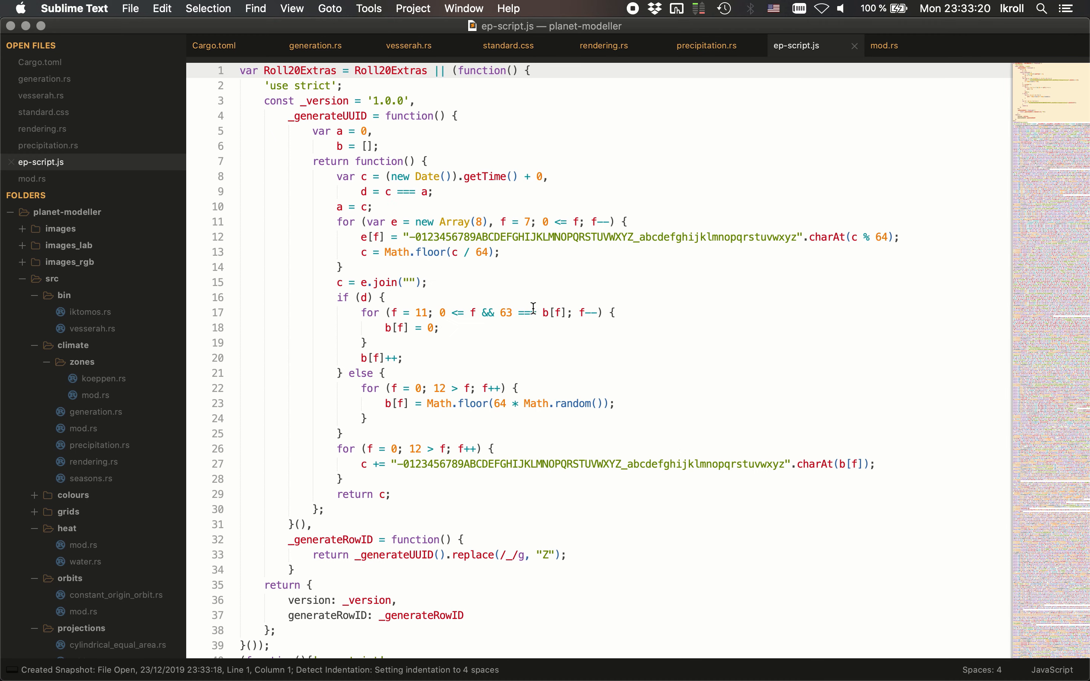
- Copy the entire contents of ep-script.js
right_click(496, 286)
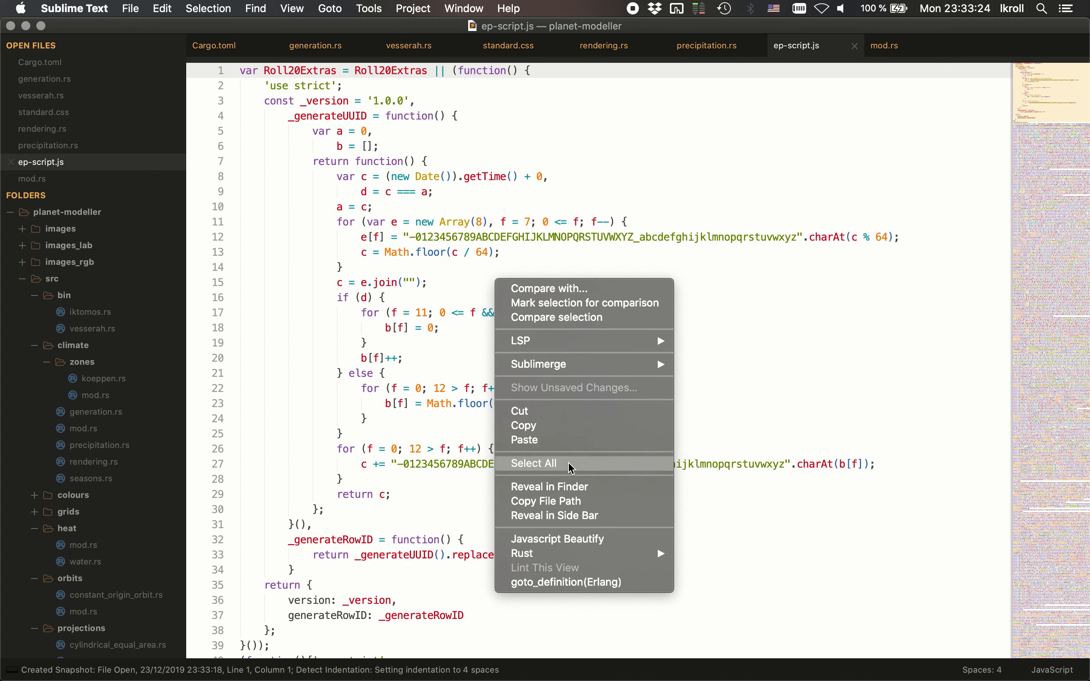
left_click(536, 464)
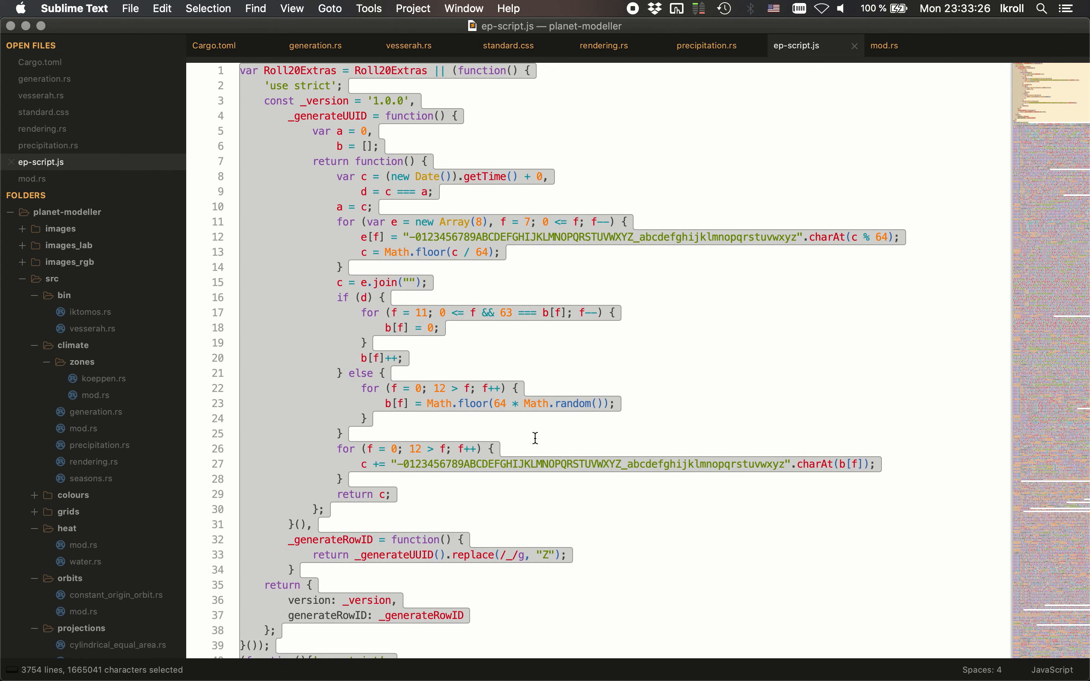
right_click(417, 324)
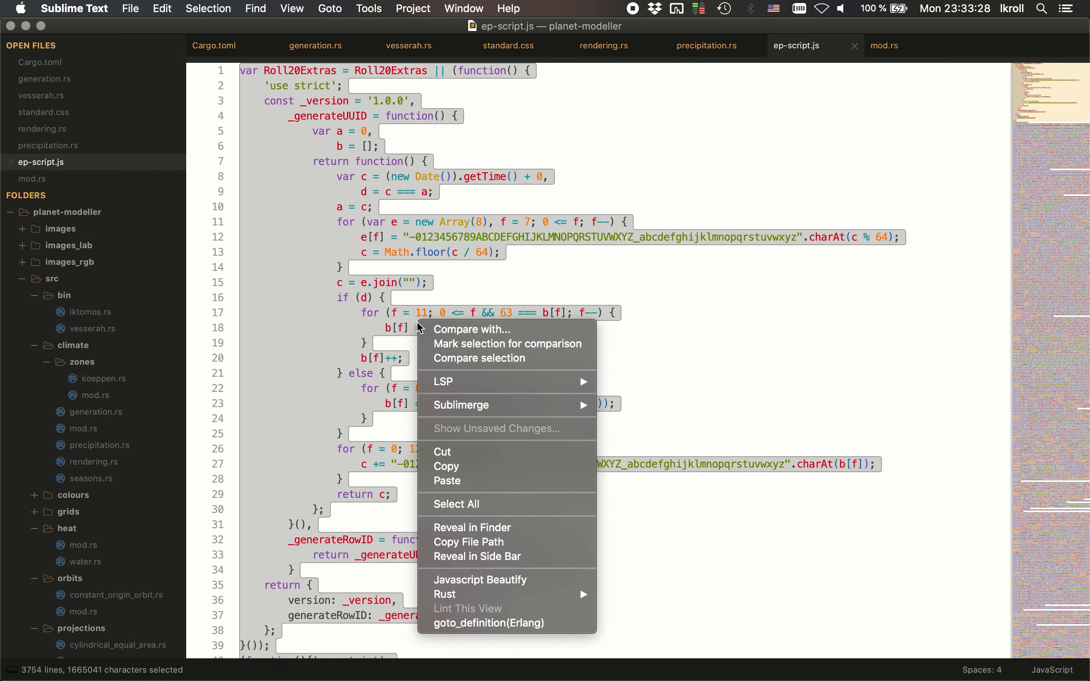
left_click(458, 469)
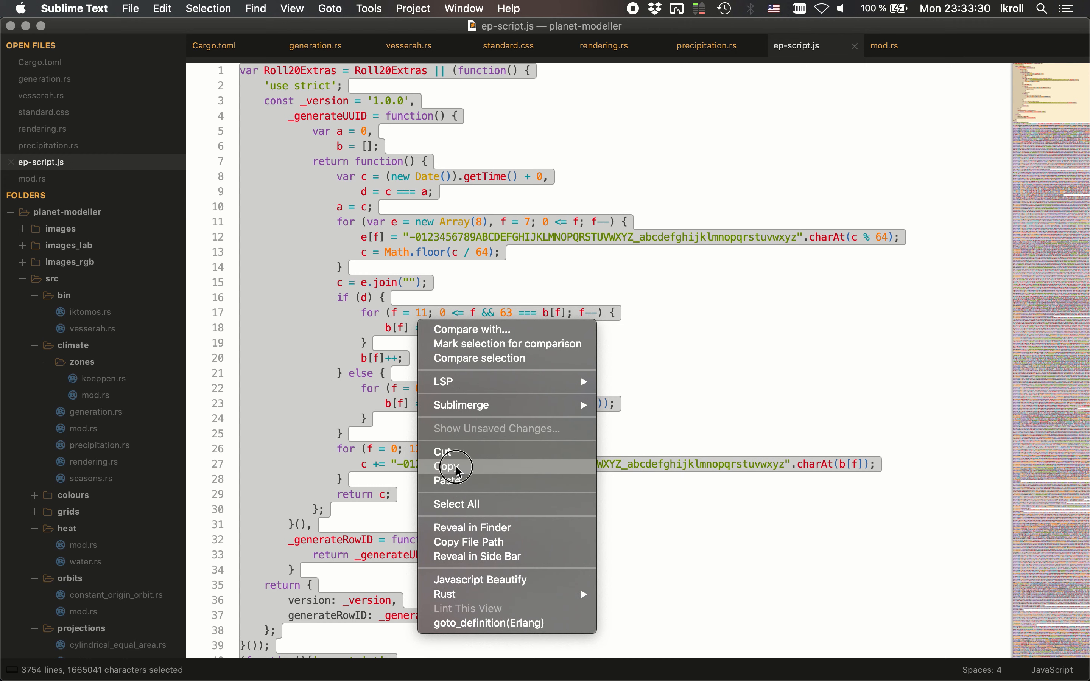
- Switch back to Roll20 in Firefox, paste the copied code into companion.js and save the script
mouse_move(250, 651)
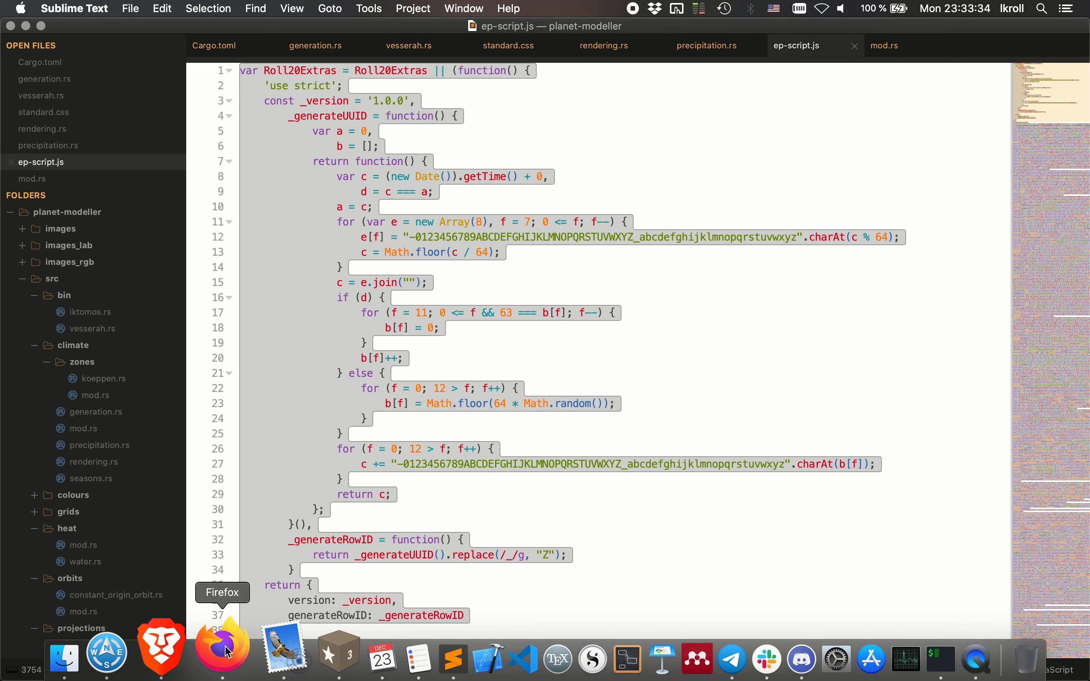
left_click(225, 649)
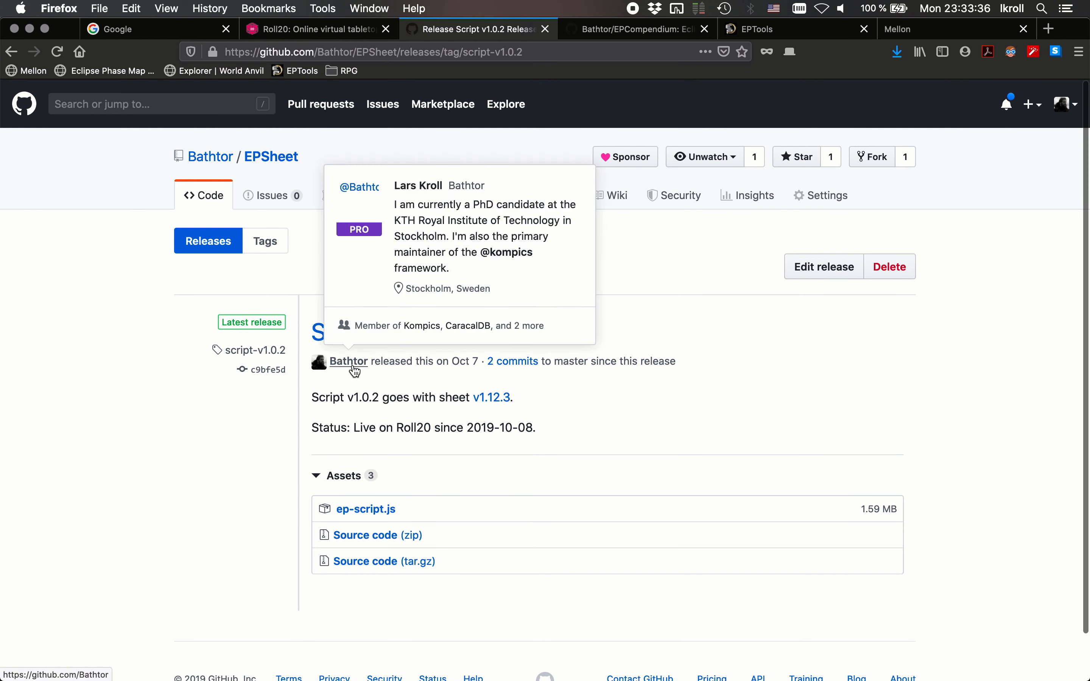
left_click(301, 36)
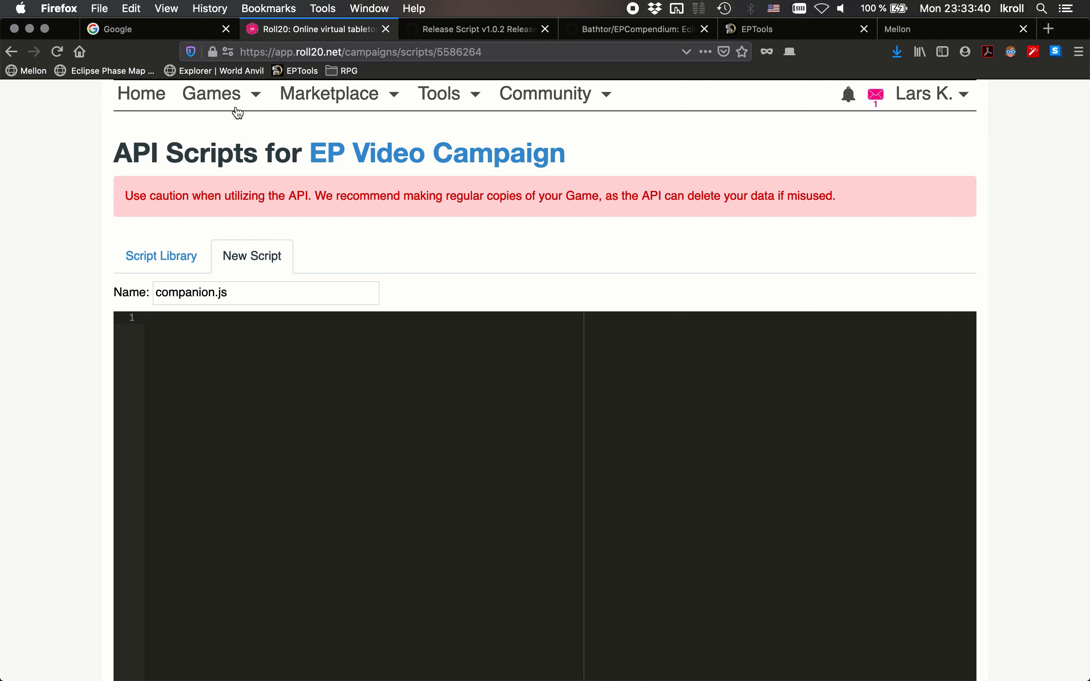
right_click(230, 385)
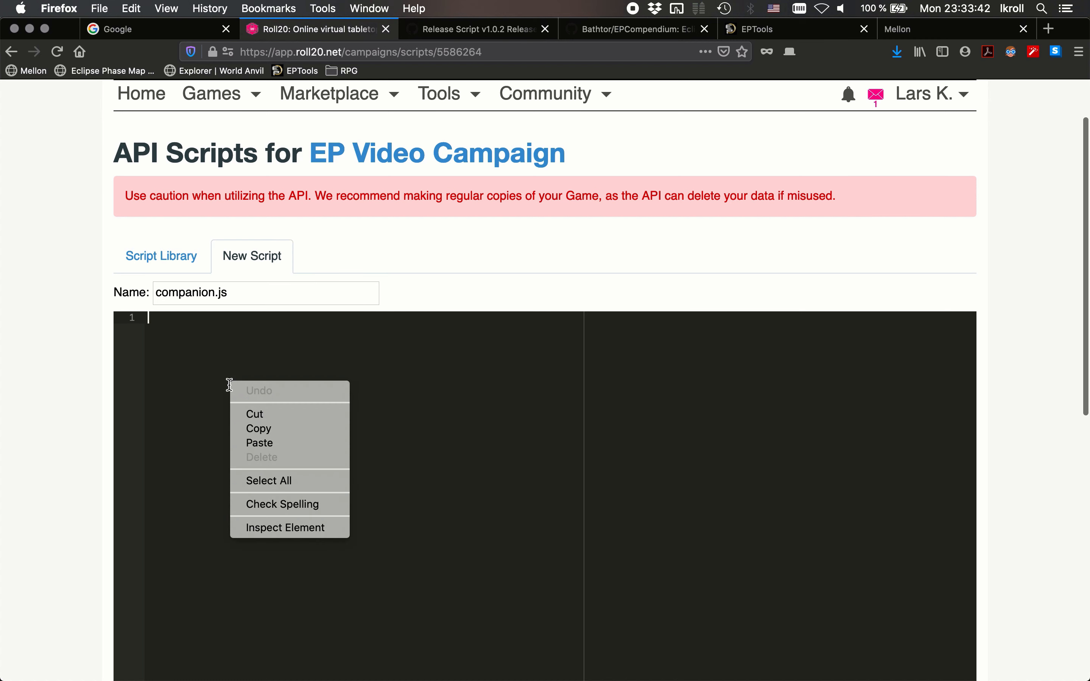
left_click(264, 443)
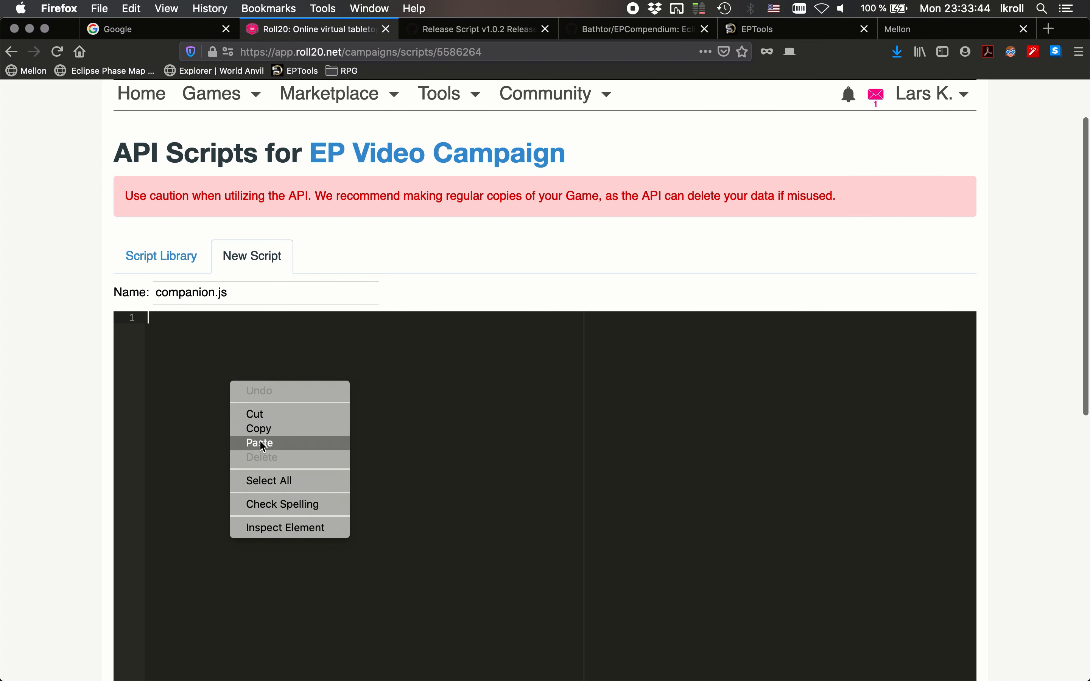
scroll(93, 509, "down", 5)
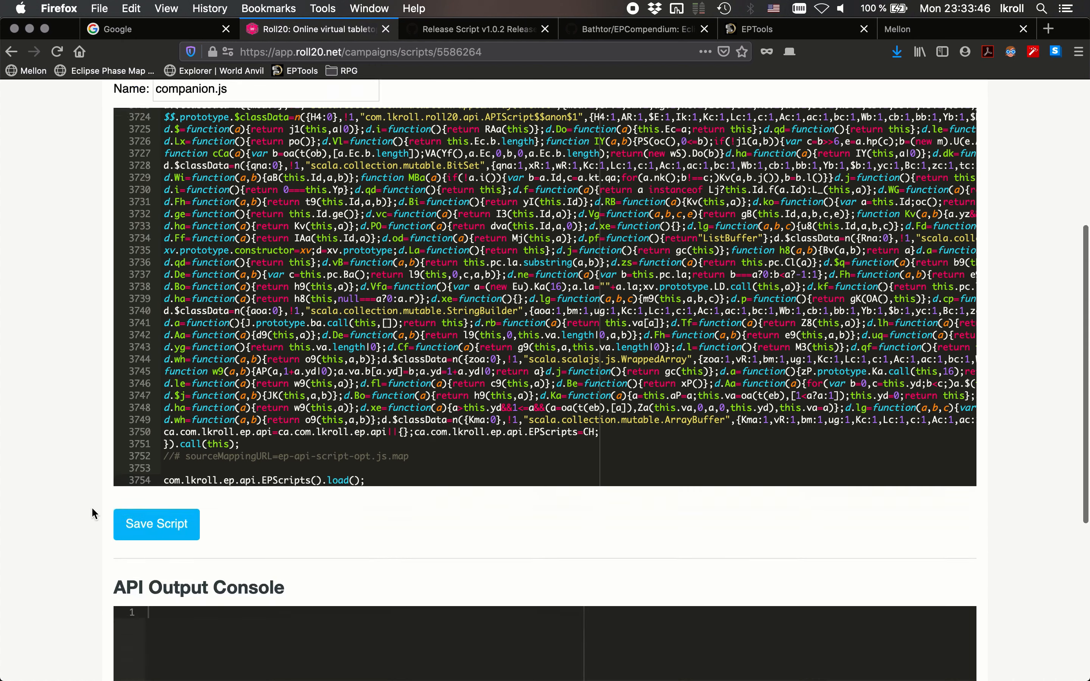
left_click(154, 514)
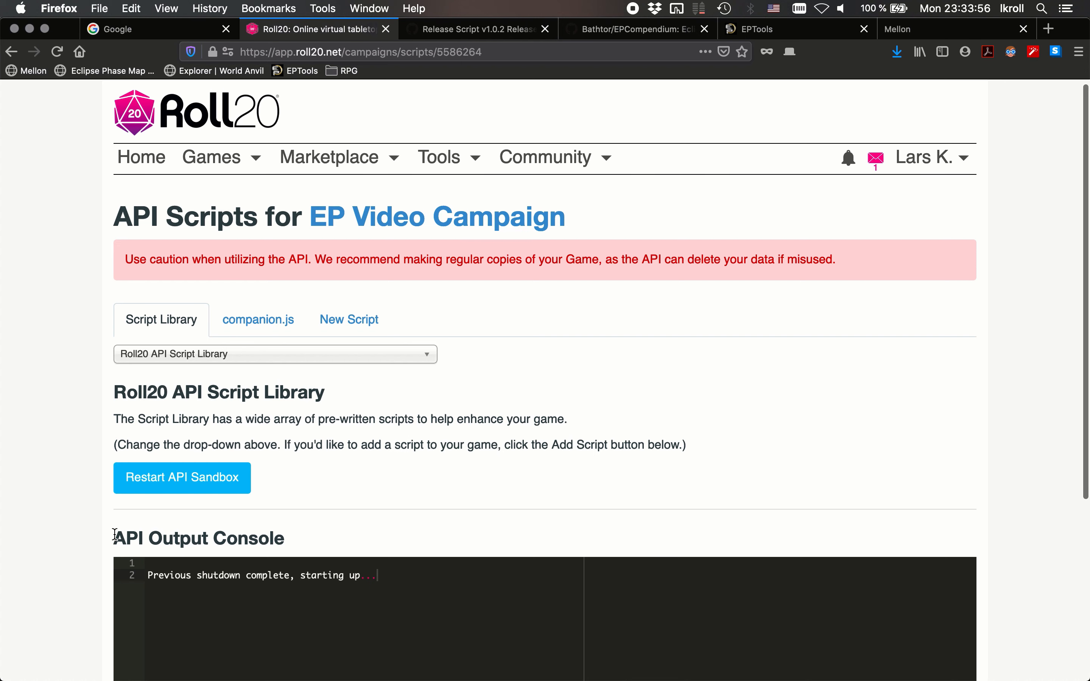
- Start another new API script for the campaign and name it compendium.js
scroll(115, 534, "down", 5)
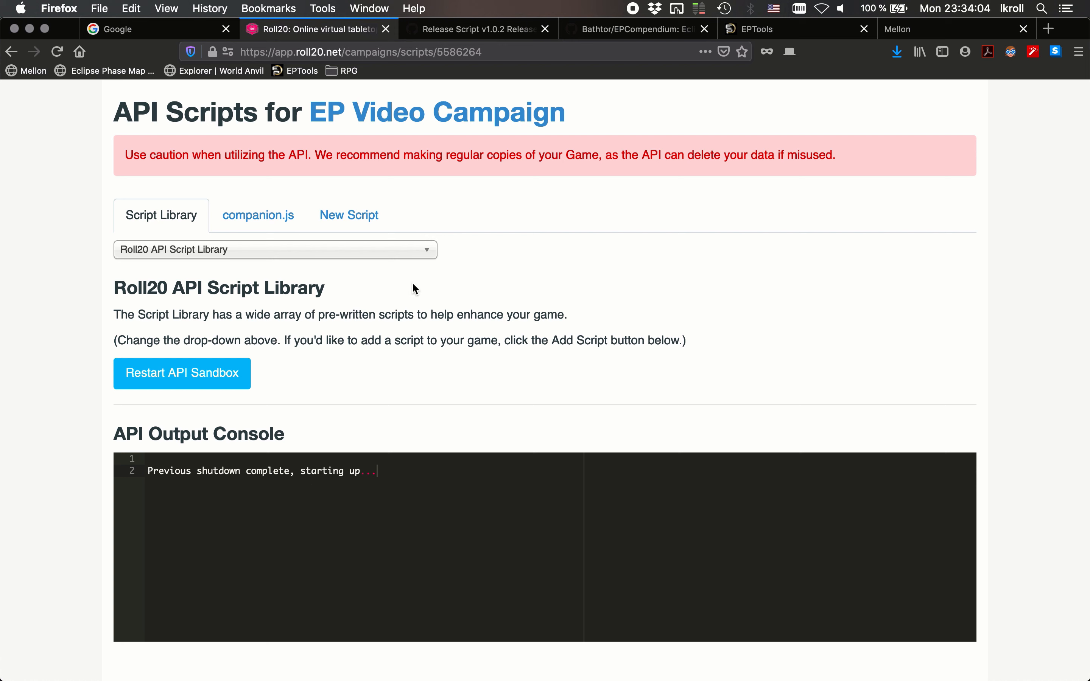
left_click(356, 218)
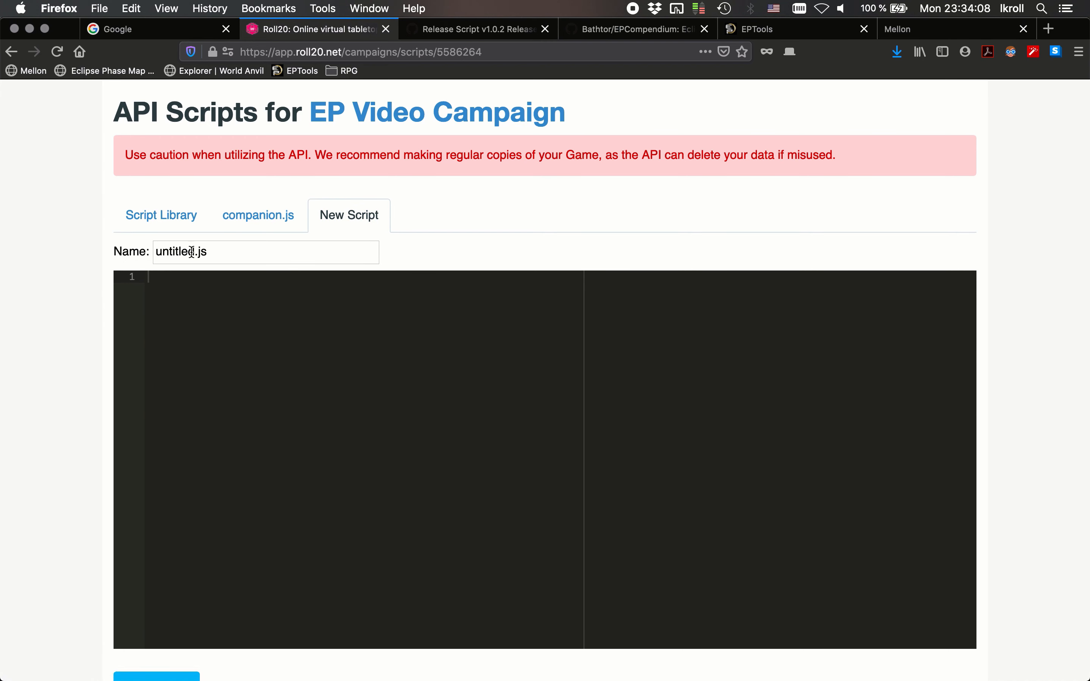
left_click_drag(192, 251, 156, 251)
type("compendi")
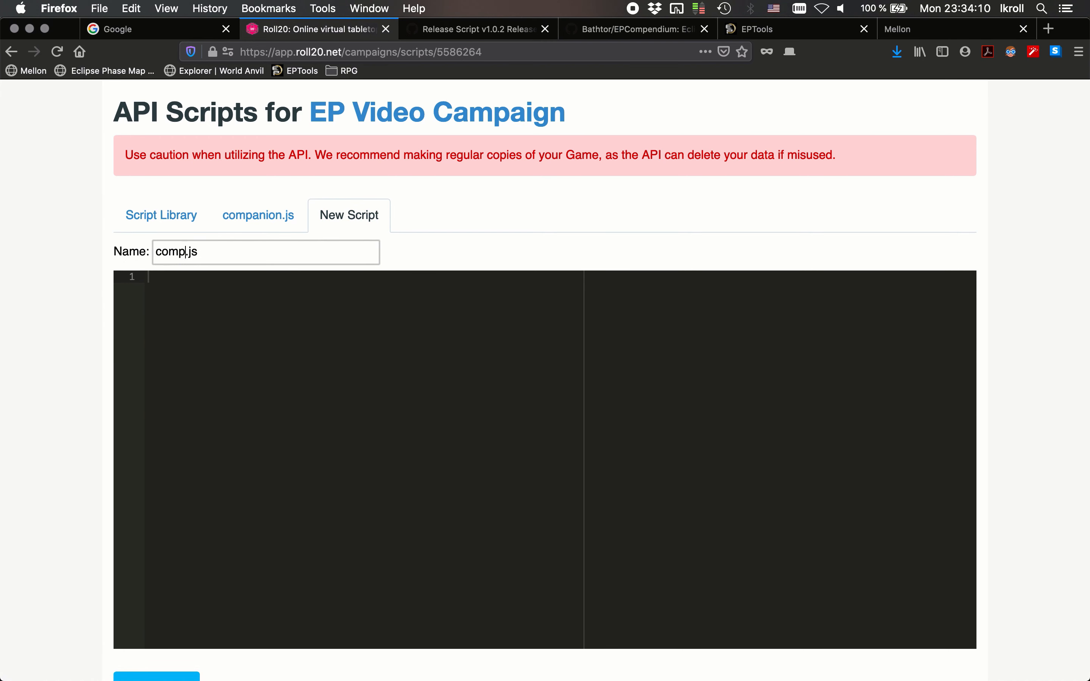
type("um")
left_click(235, 304)
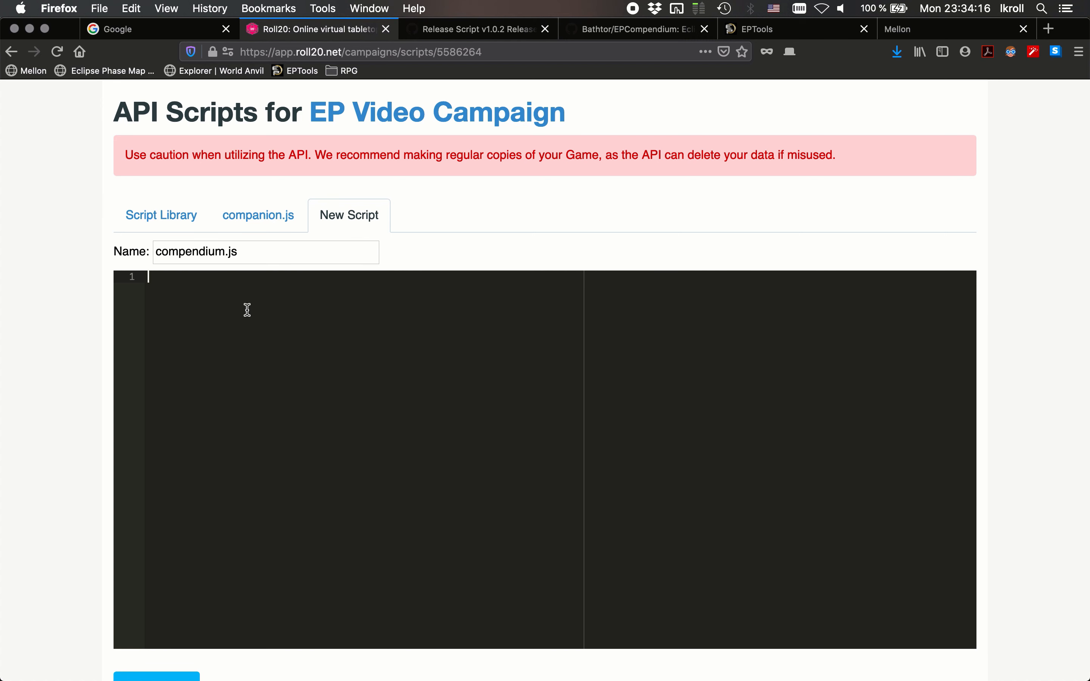
- Close the EPSheet release tab and open ep-compendium-data-v6.0.0.js from the EPCompendium repository's v6.0.0 release in Sublime Text
left_click(546, 29)
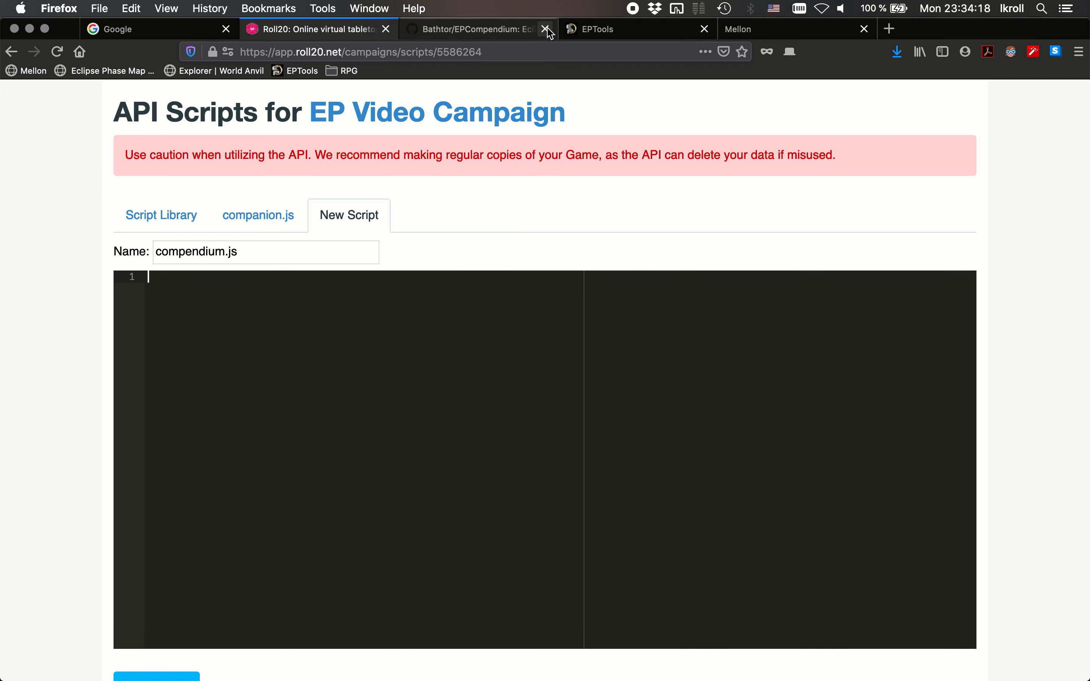
left_click(496, 32)
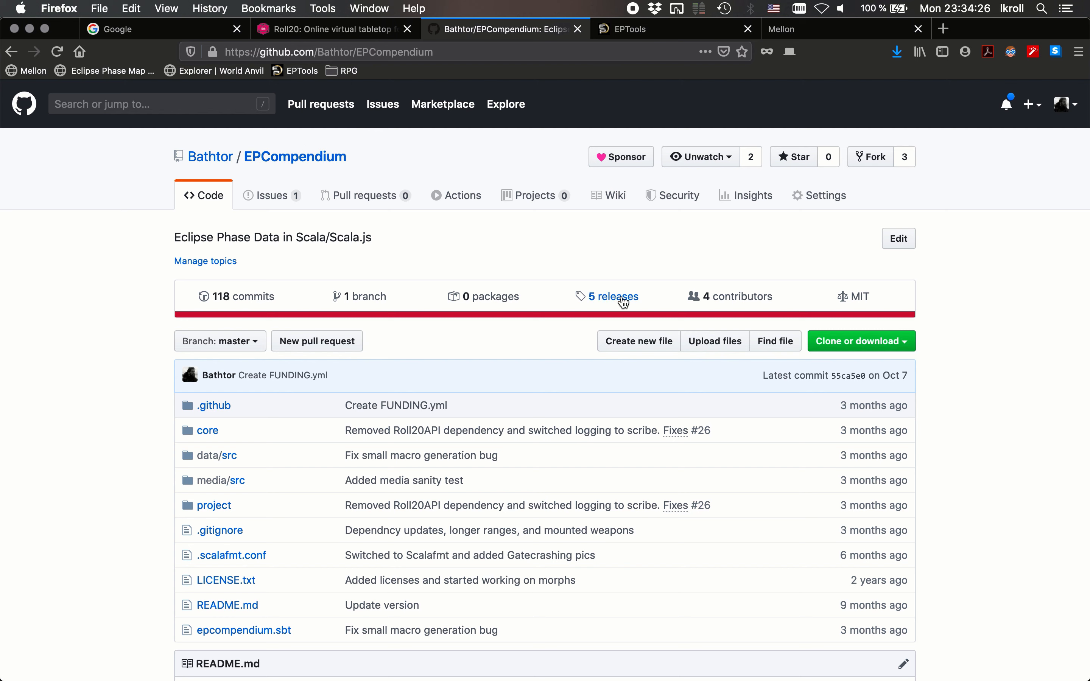
left_click(621, 297)
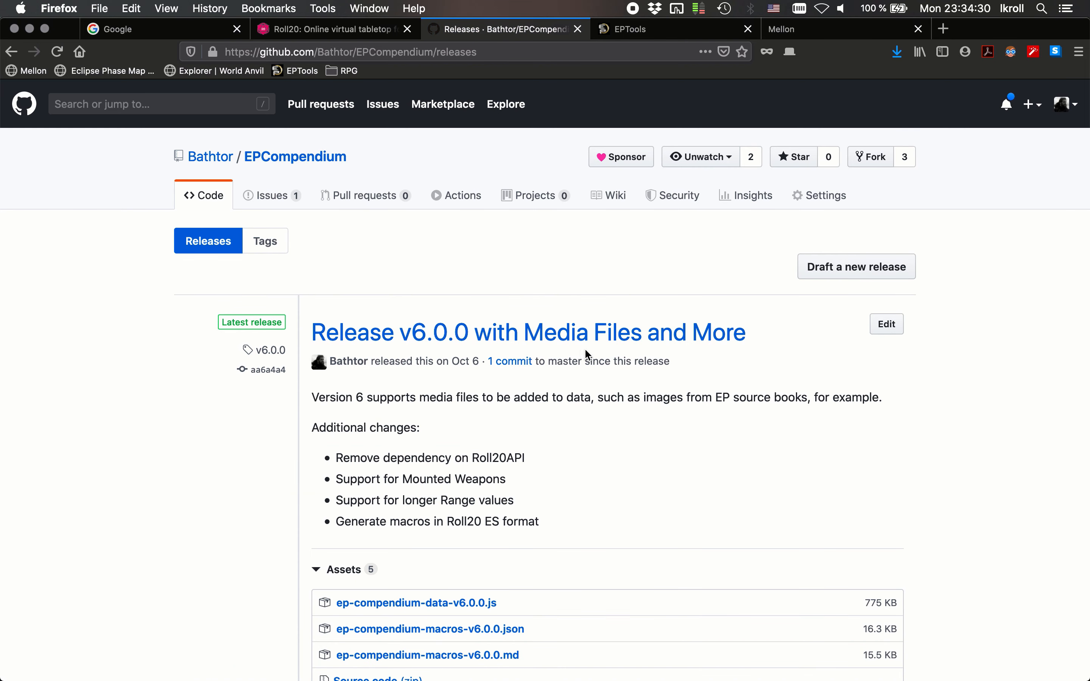
scroll(629, 465, "down", 5)
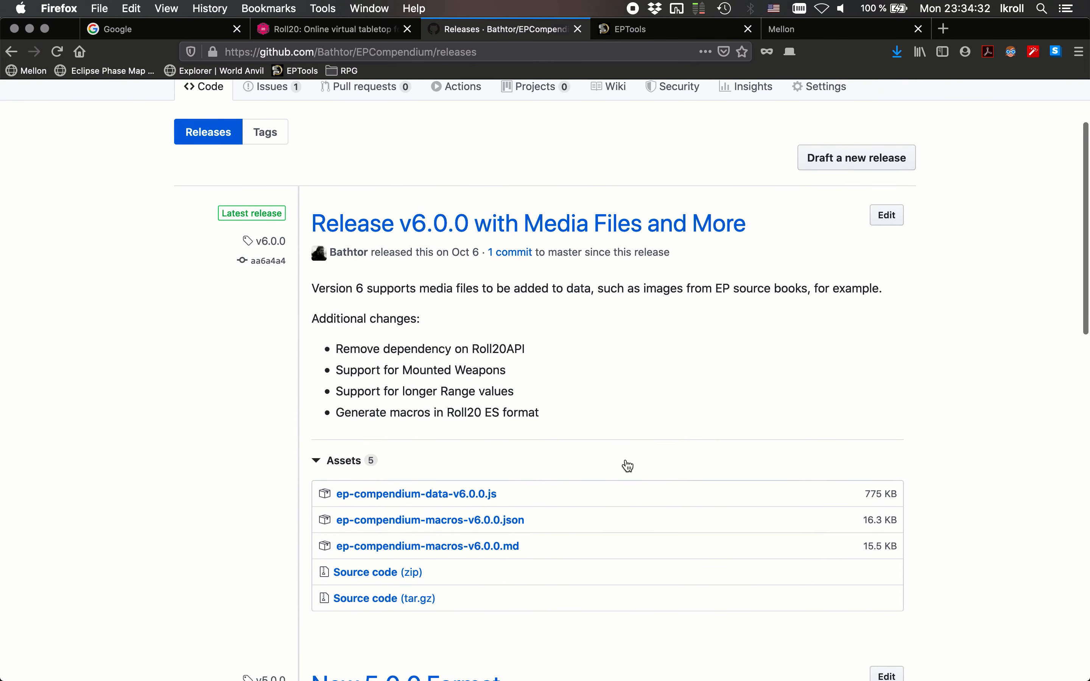
left_click(410, 495)
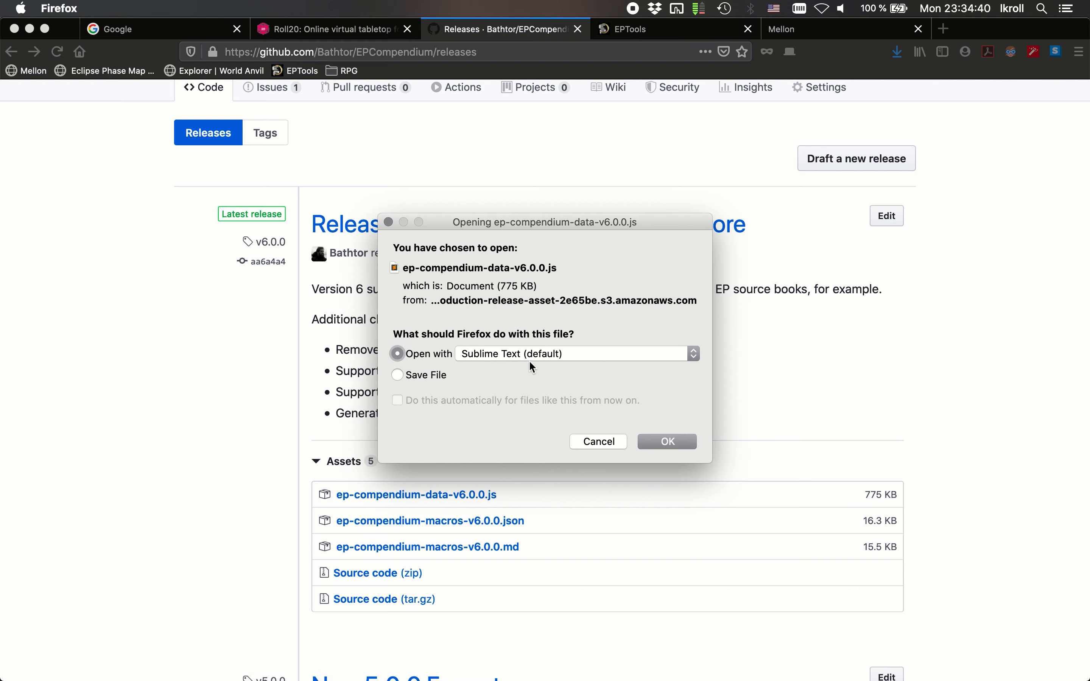
left_click(665, 443)
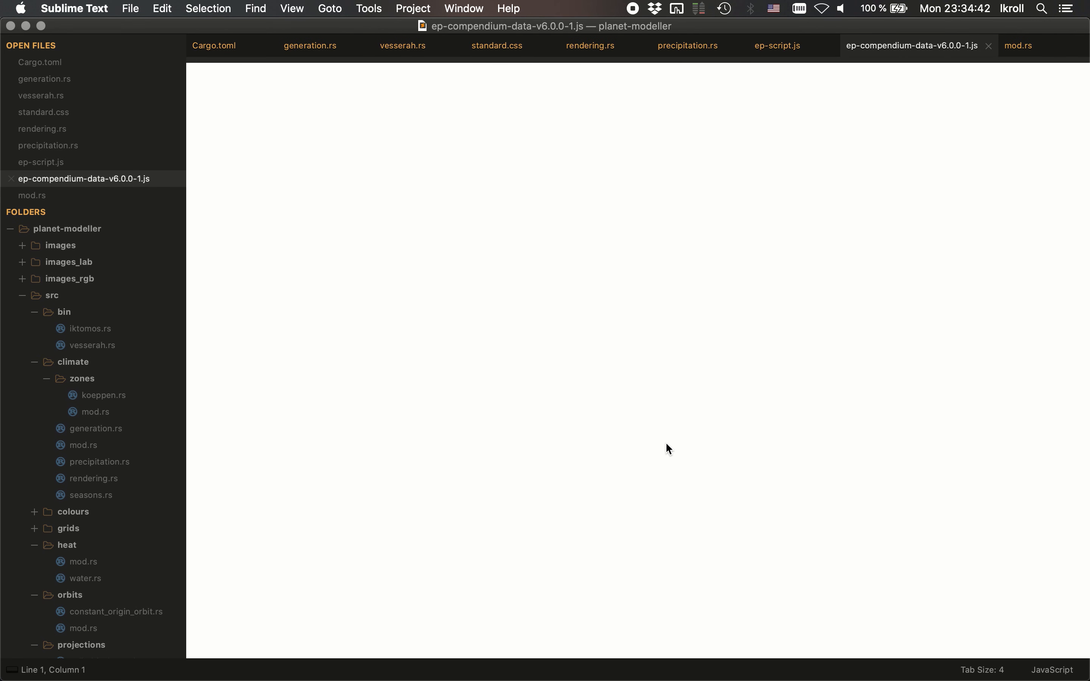
- Copy the entire contents of the compendium data file and switch back to Firefox
right_click(566, 354)
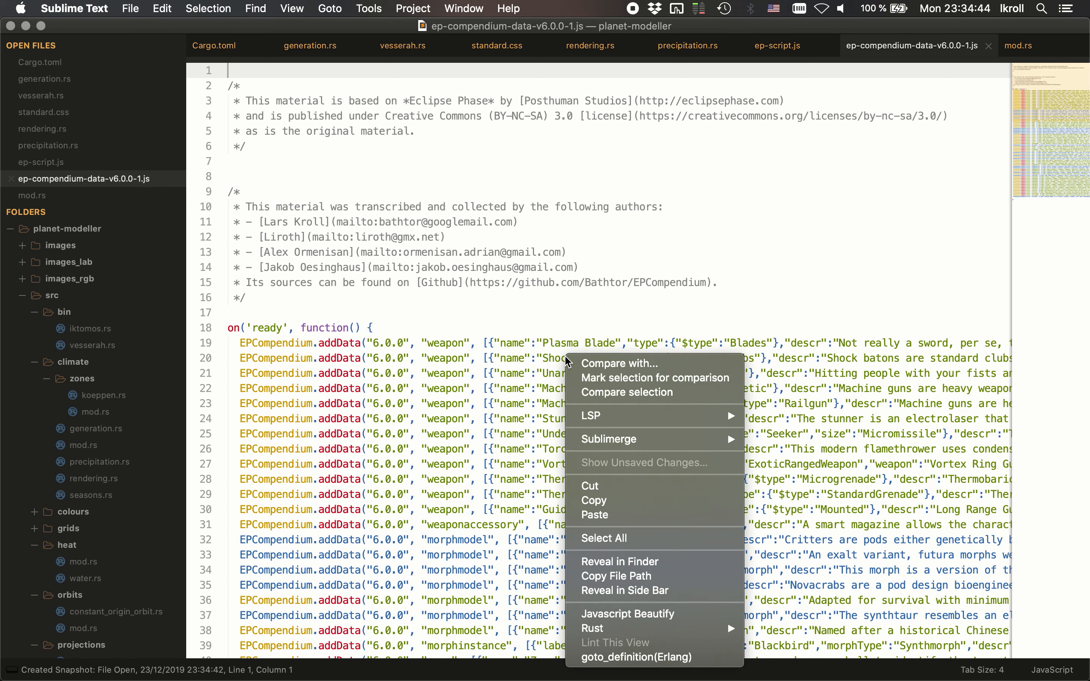
left_click(637, 539)
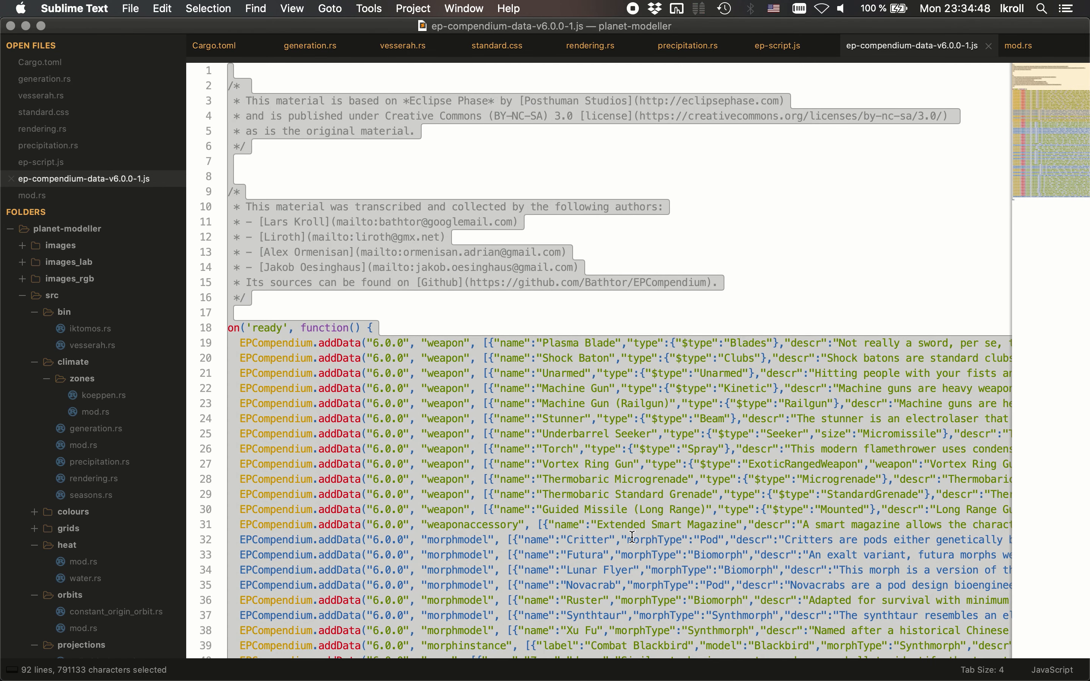
right_click(532, 480)
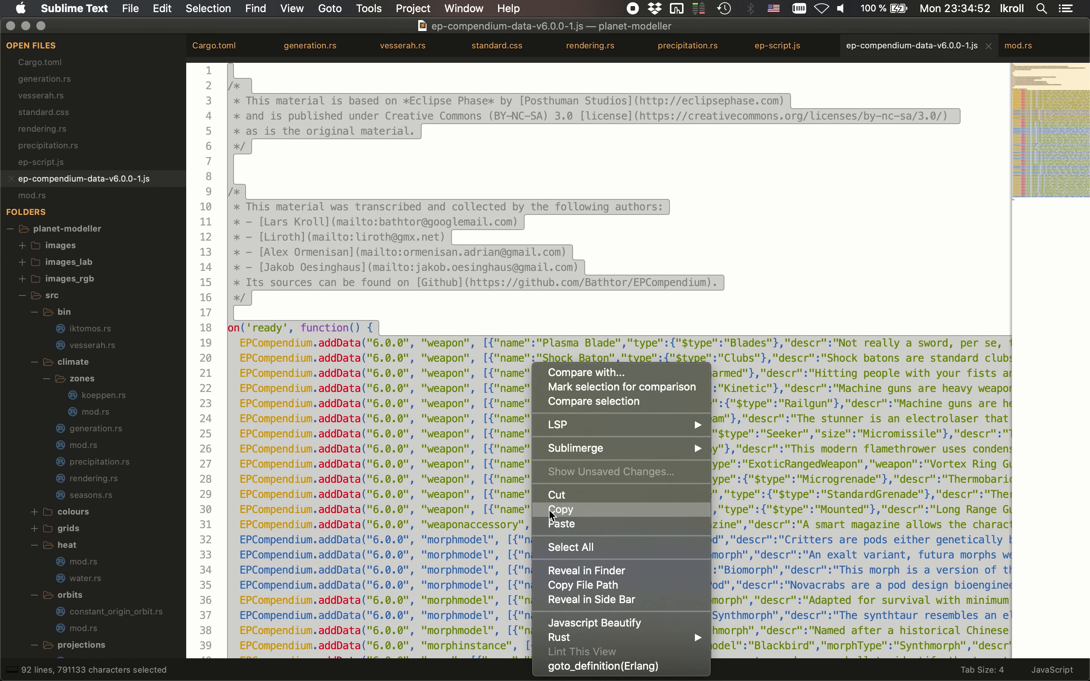
left_click(587, 513)
key("super+c")
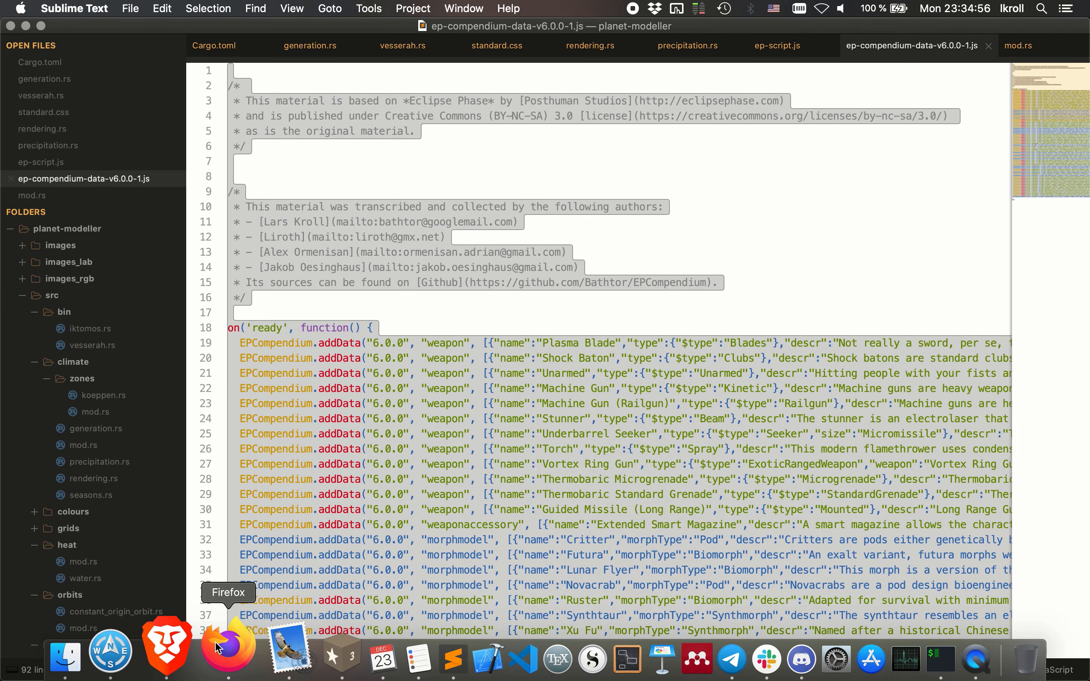
left_click(216, 657)
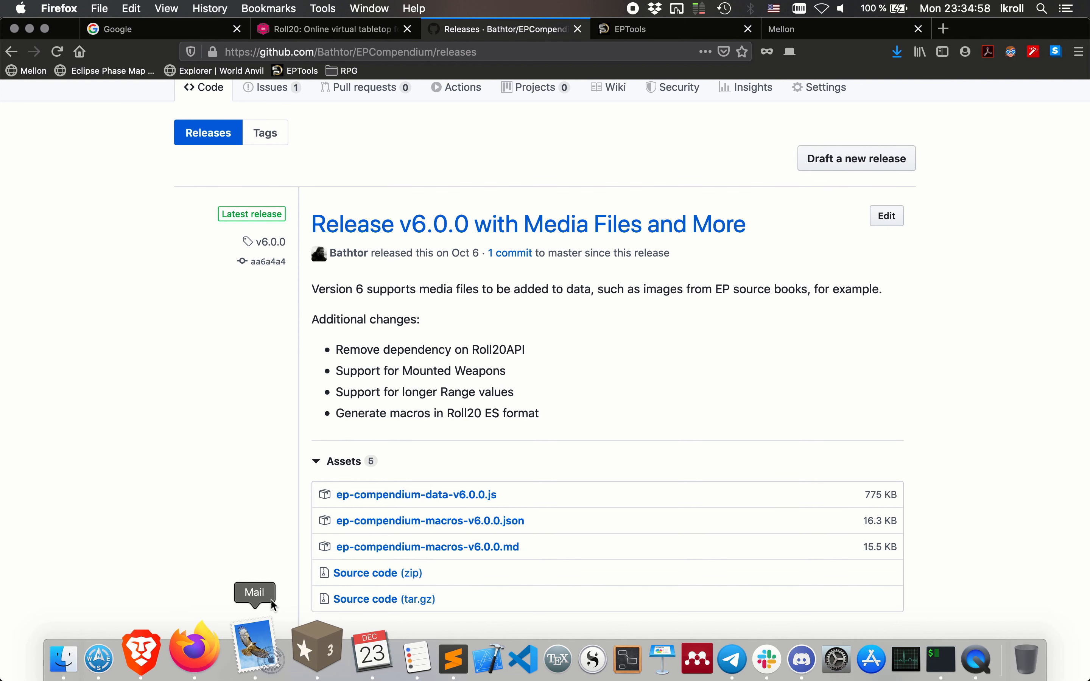
- Return to the Roll20 API scripts page, paste the copied compendium data into the new compendium.js script and save it
left_click(316, 41)
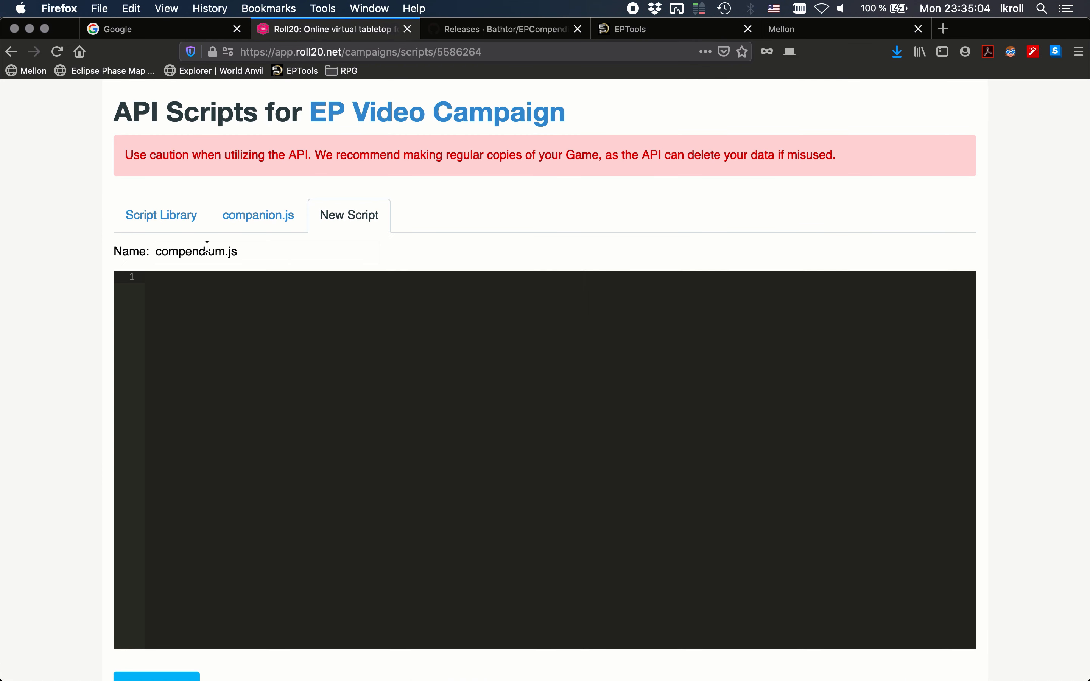
right_click(196, 292)
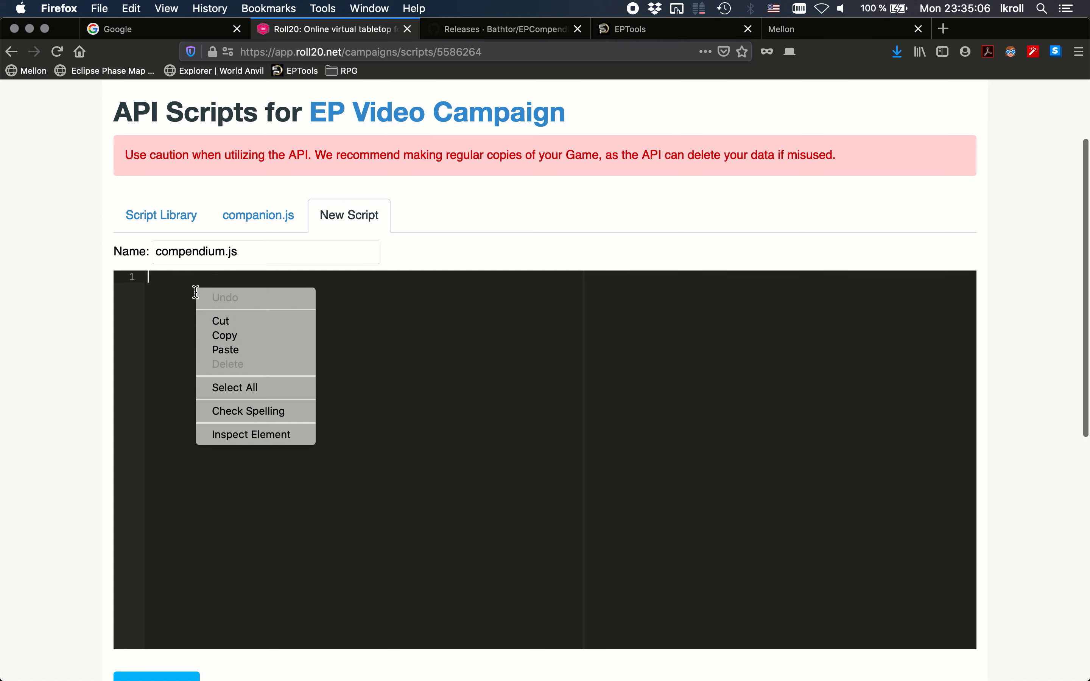
left_click(224, 350)
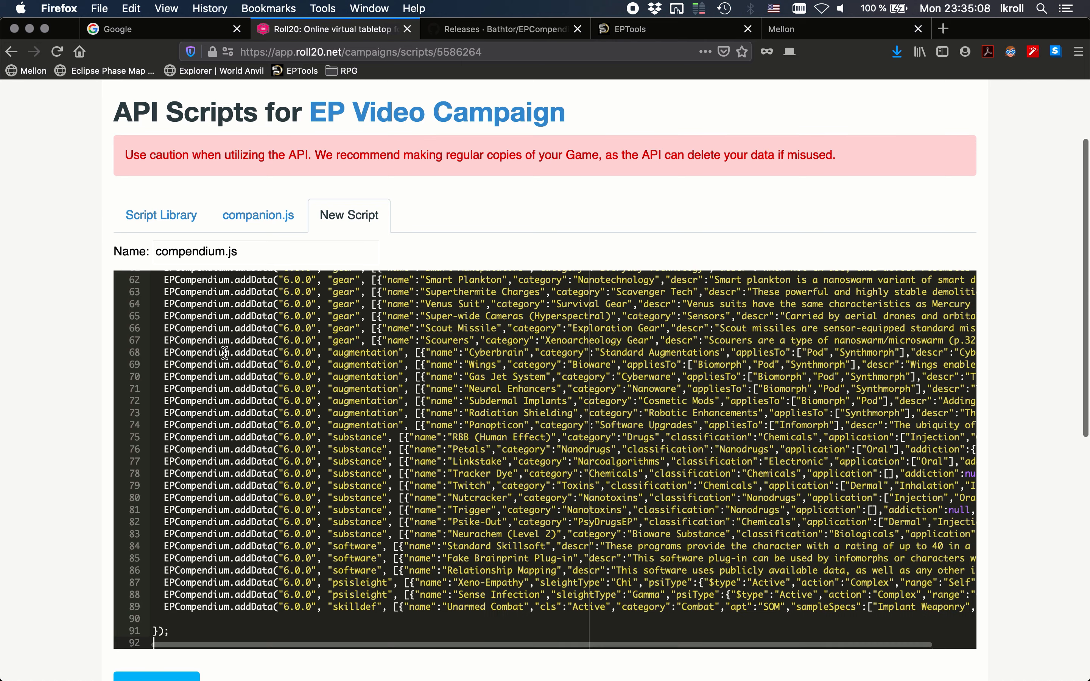
scroll(76, 469, "down", 3)
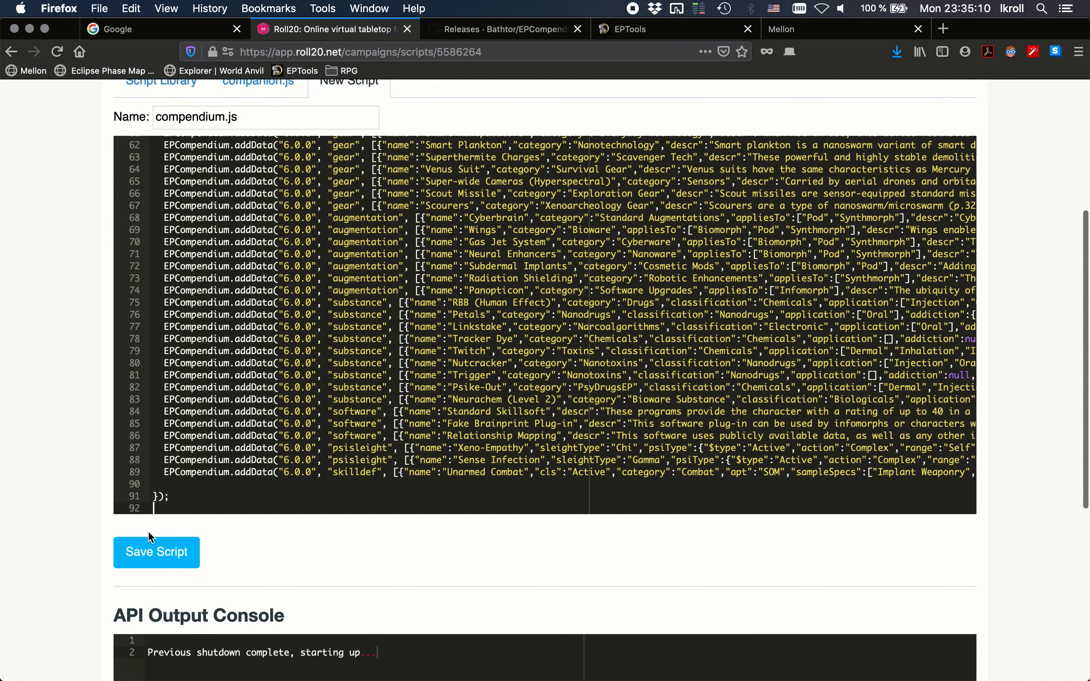
left_click(137, 559)
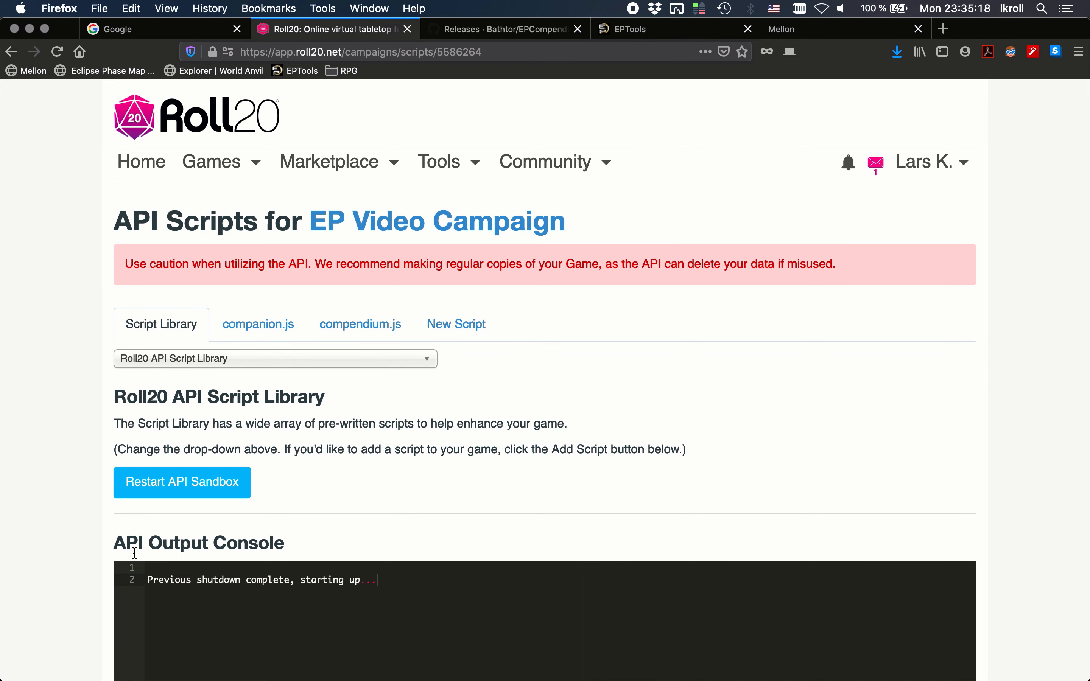
- Go to the EP Video Campaign details page, launch the game and dismiss the R20ES update notice
scroll(100, 558, "down", 5)
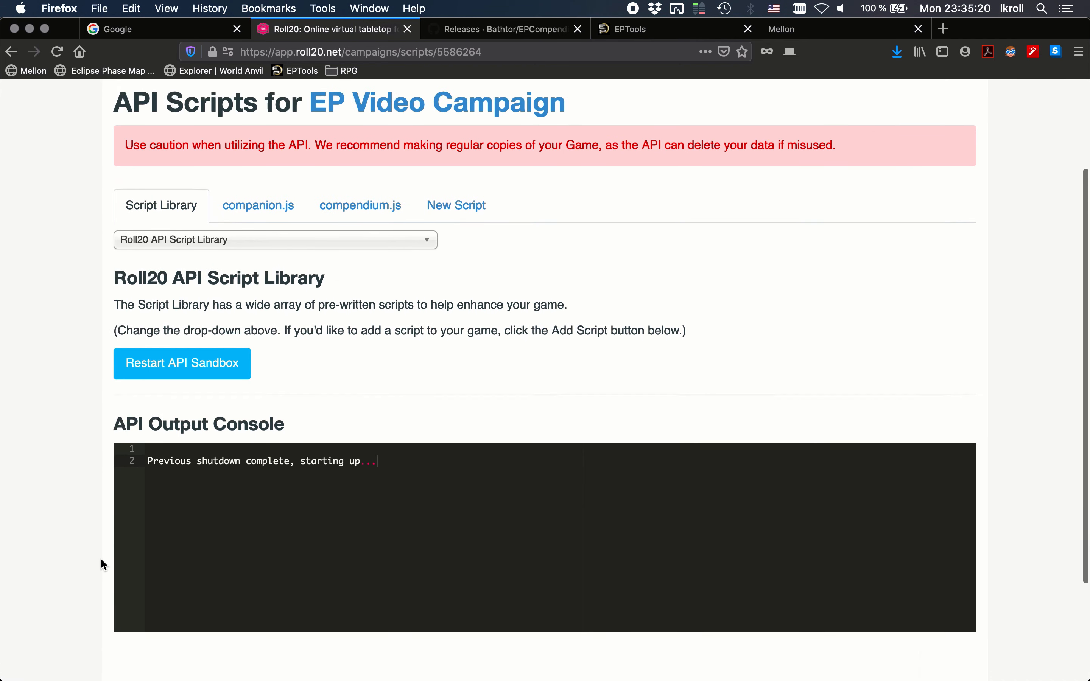
scroll(100, 558, "up", 4)
scroll(101, 558, "up", 1)
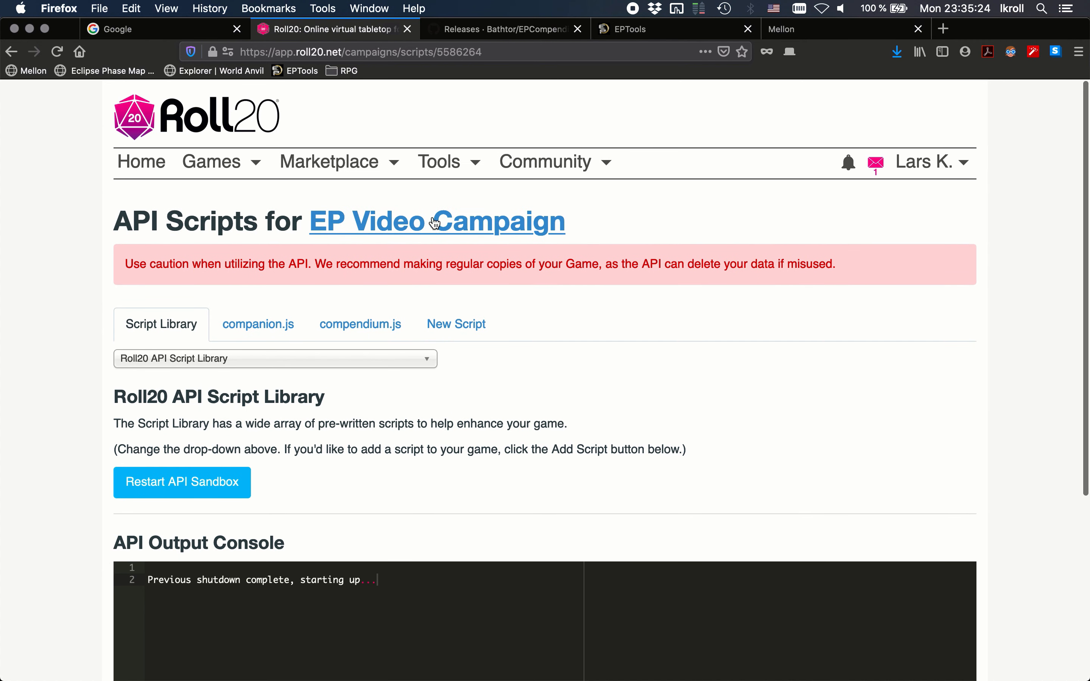
left_click(423, 230)
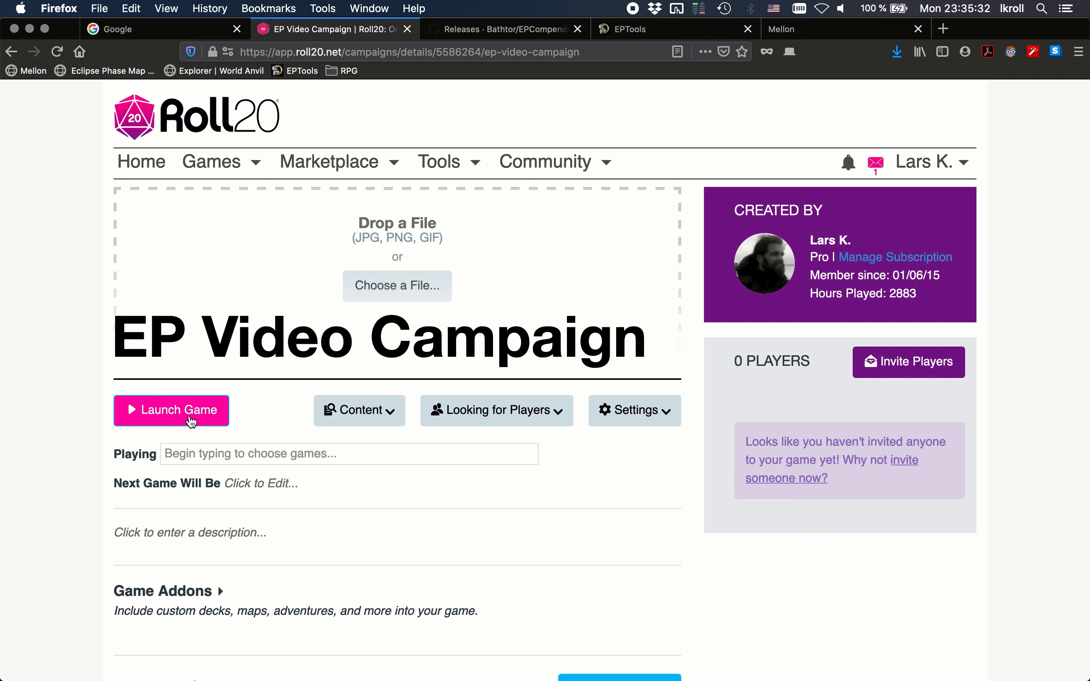
left_click(169, 417)
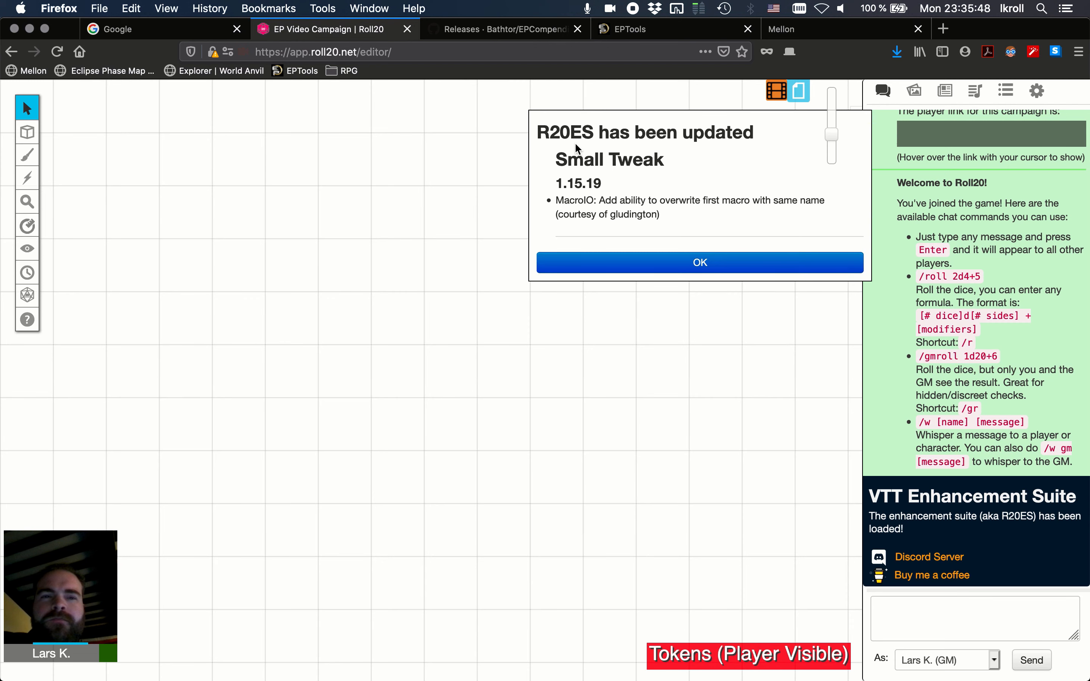
left_click(686, 263)
- Show the game's macro collection with its Import/Export Macro section
mouse_move(990, 139)
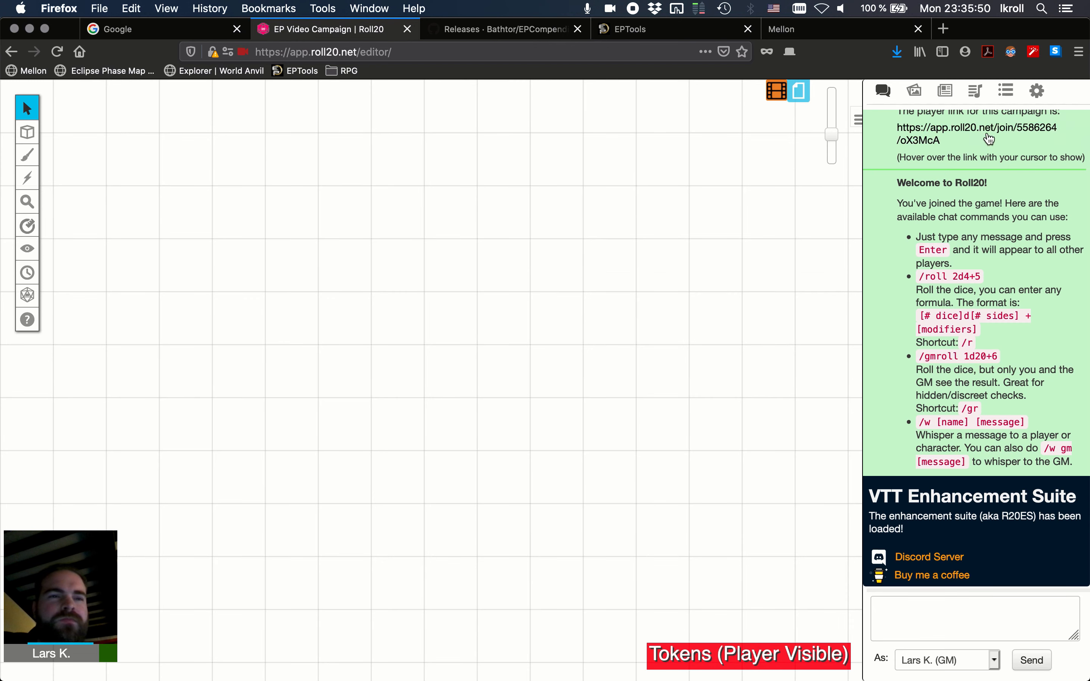
left_click(1036, 92)
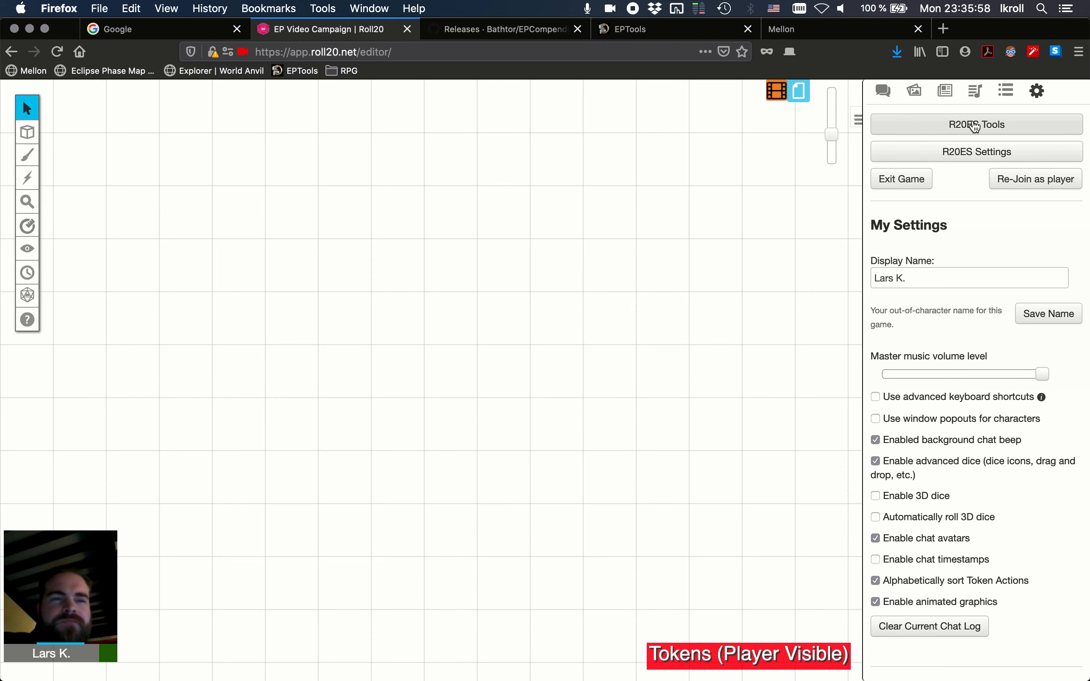
left_click(1010, 99)
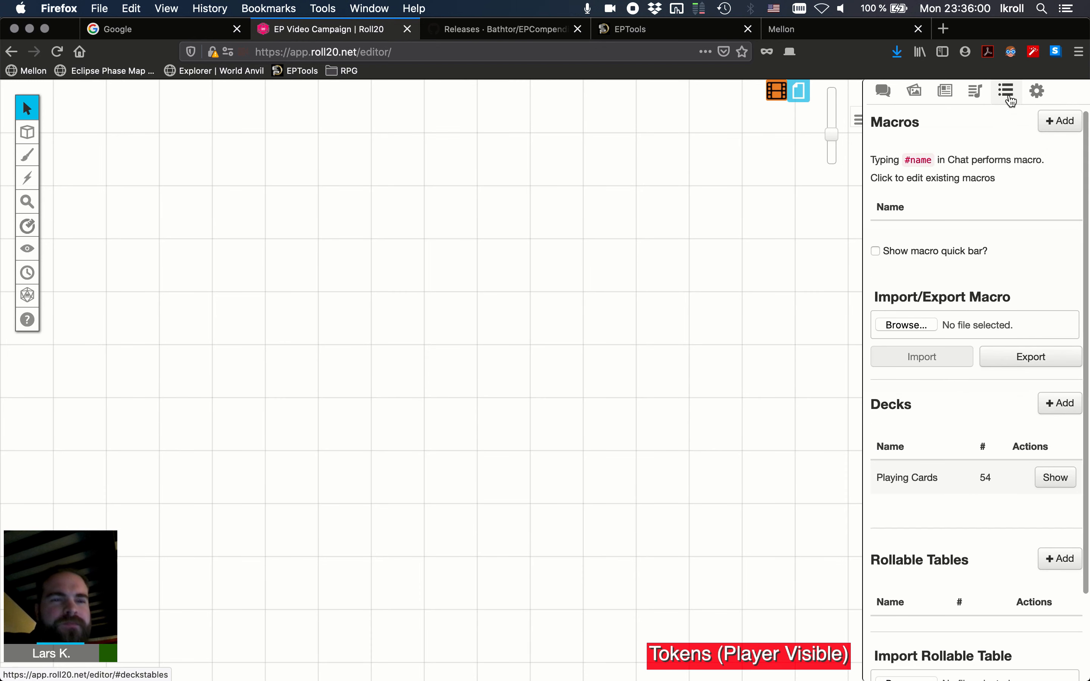
scroll(1008, 243, "down", 2)
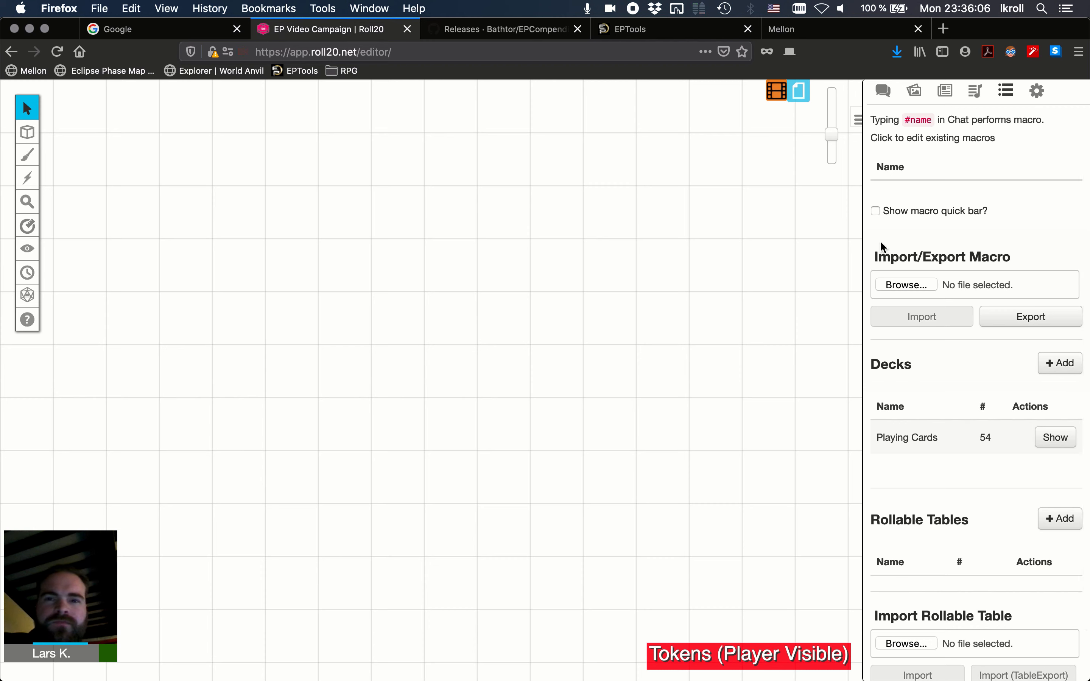
- Download ep-compendium-macros-v6.0.0.json from the EPCompendium v6.0.0 release into the Downloads folder, replacing the existing copy
left_click(489, 30)
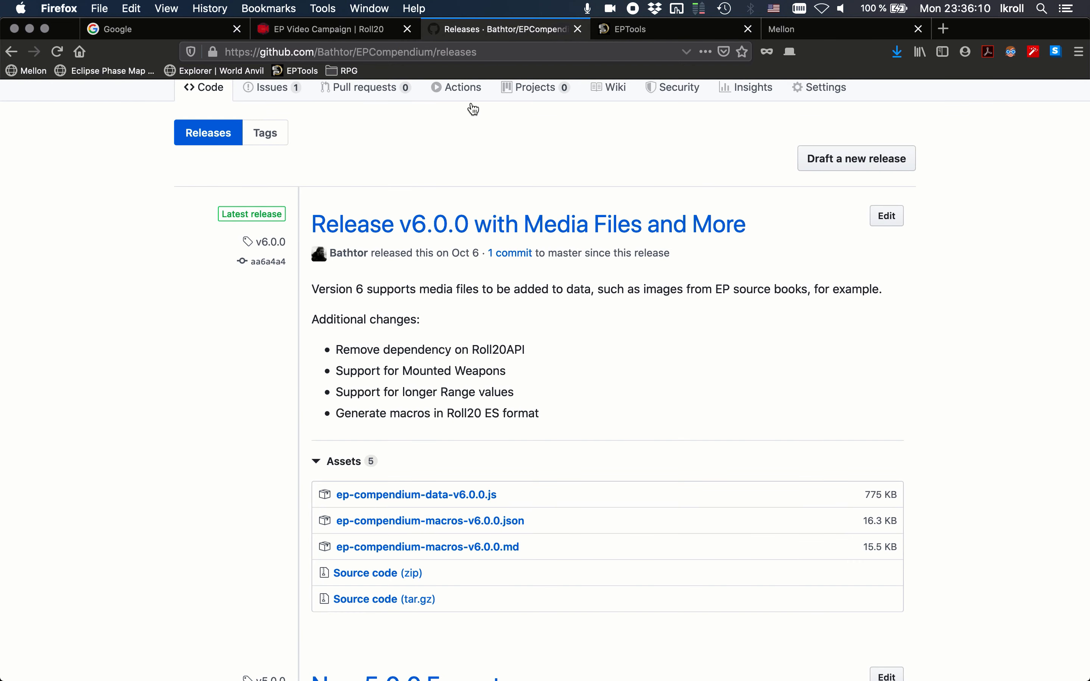
scroll(571, 385, "down", 2)
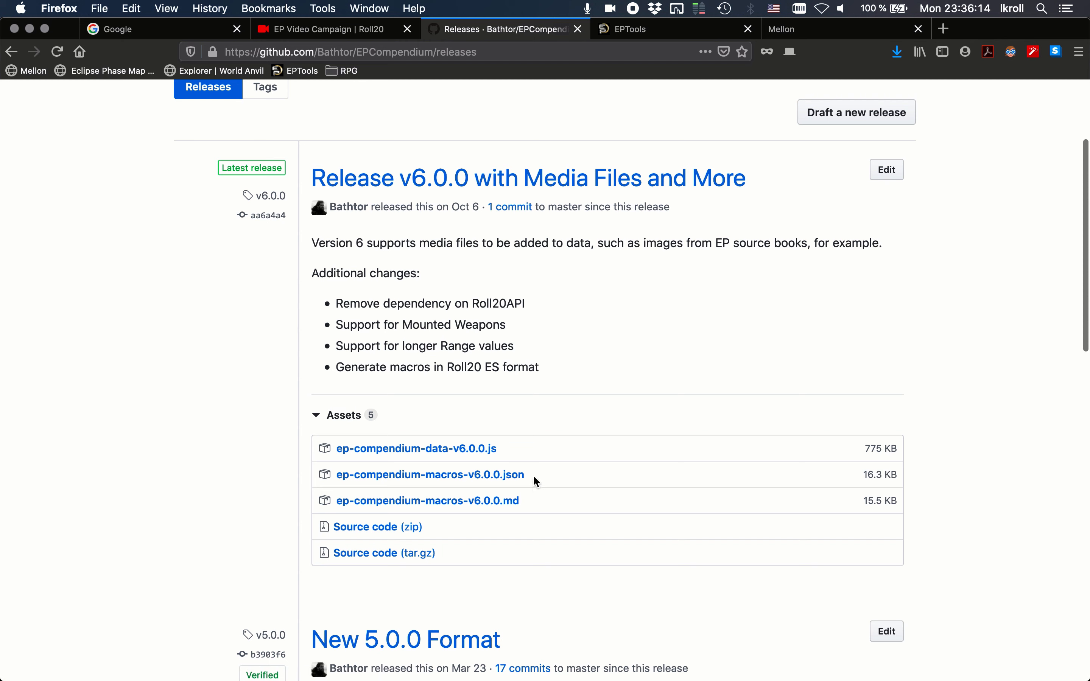
left_click(412, 479)
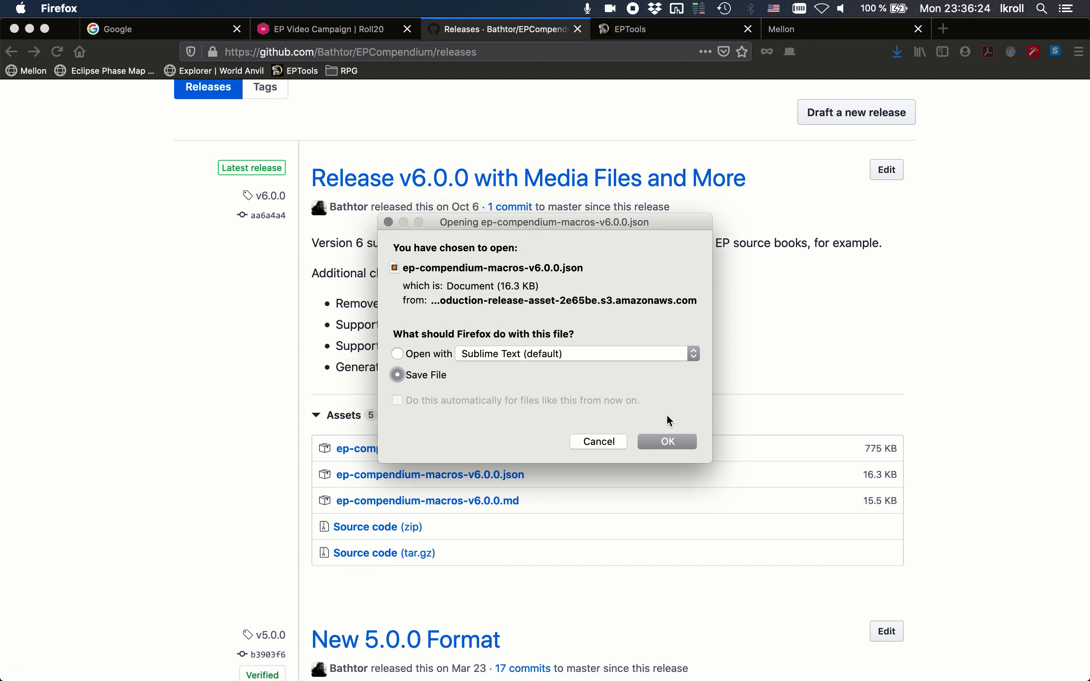
left_click(654, 438)
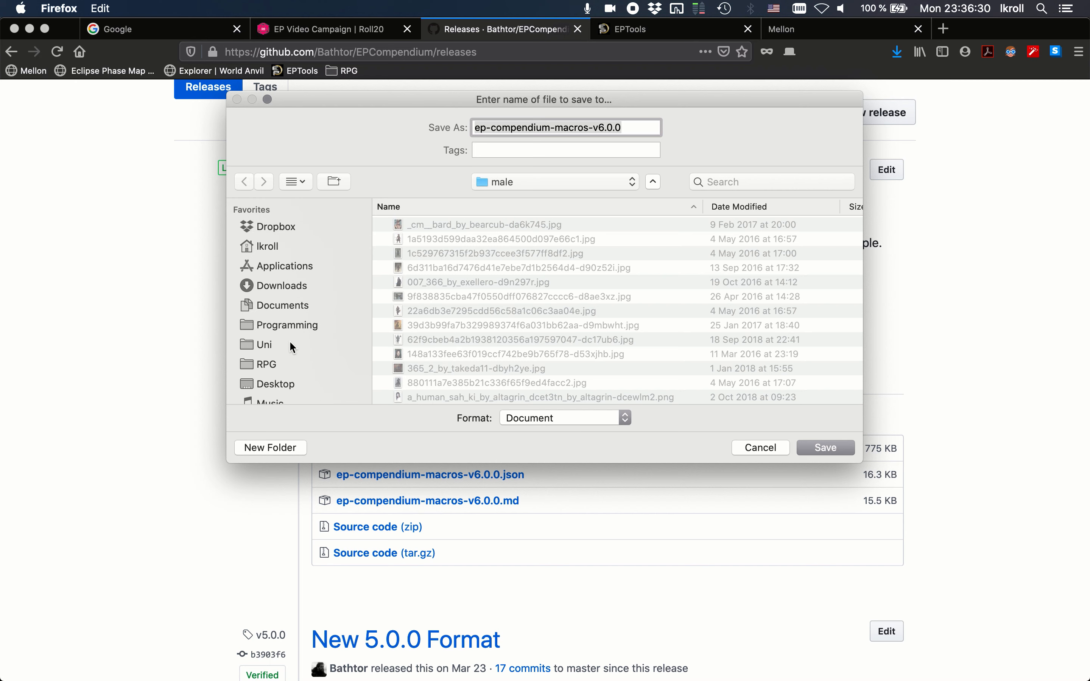
left_click(286, 289)
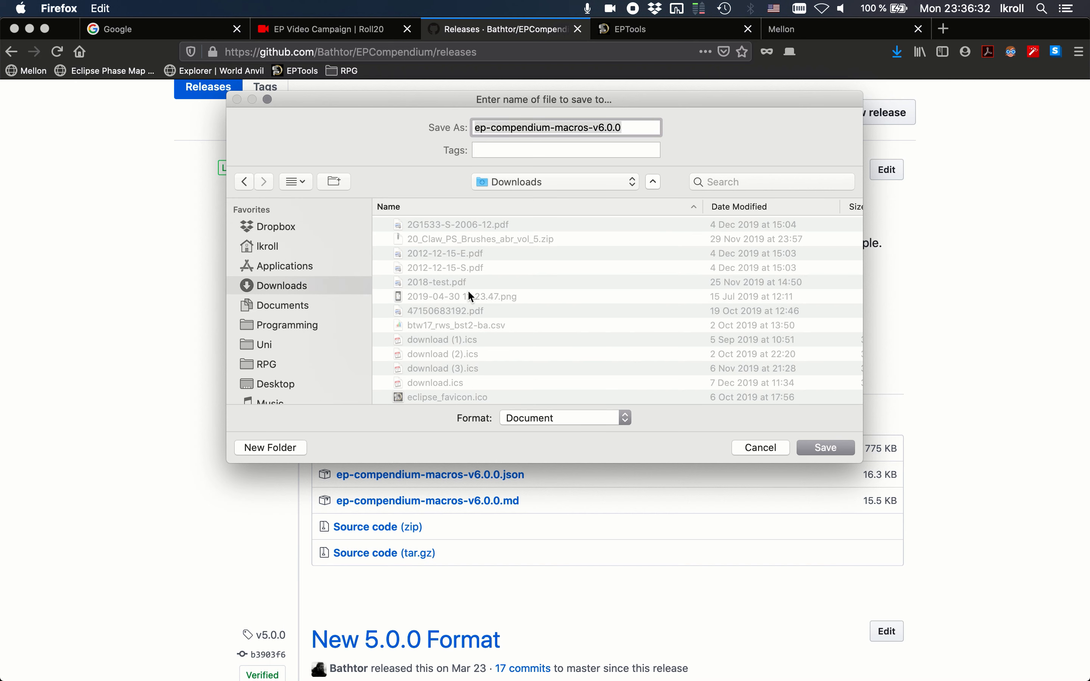
left_click(818, 452)
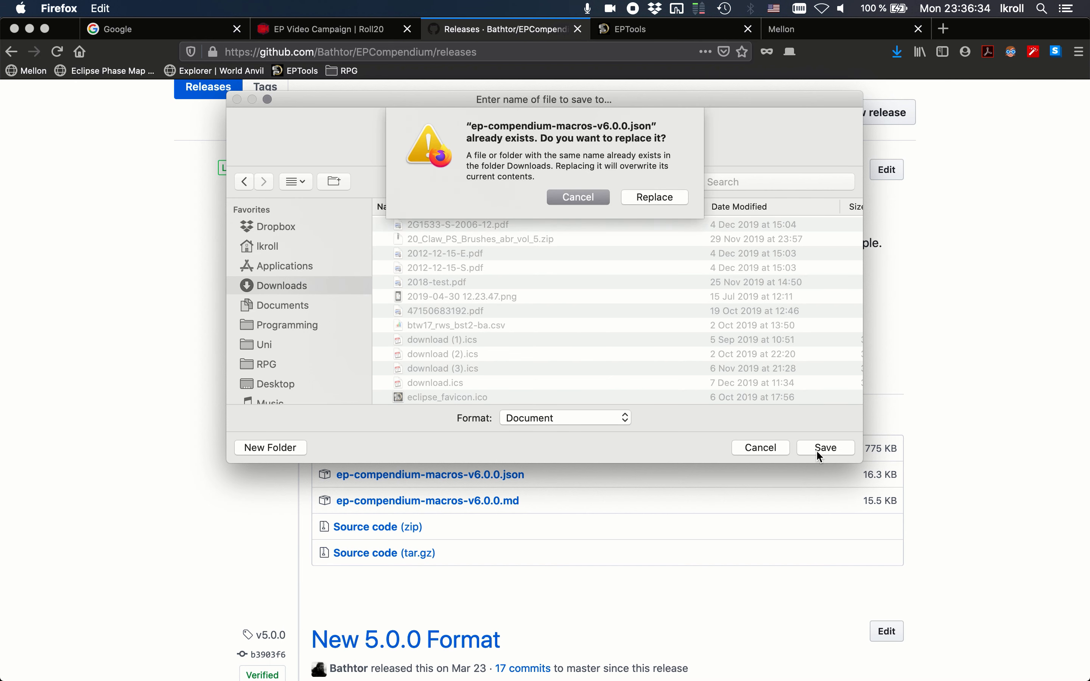
left_click(665, 194)
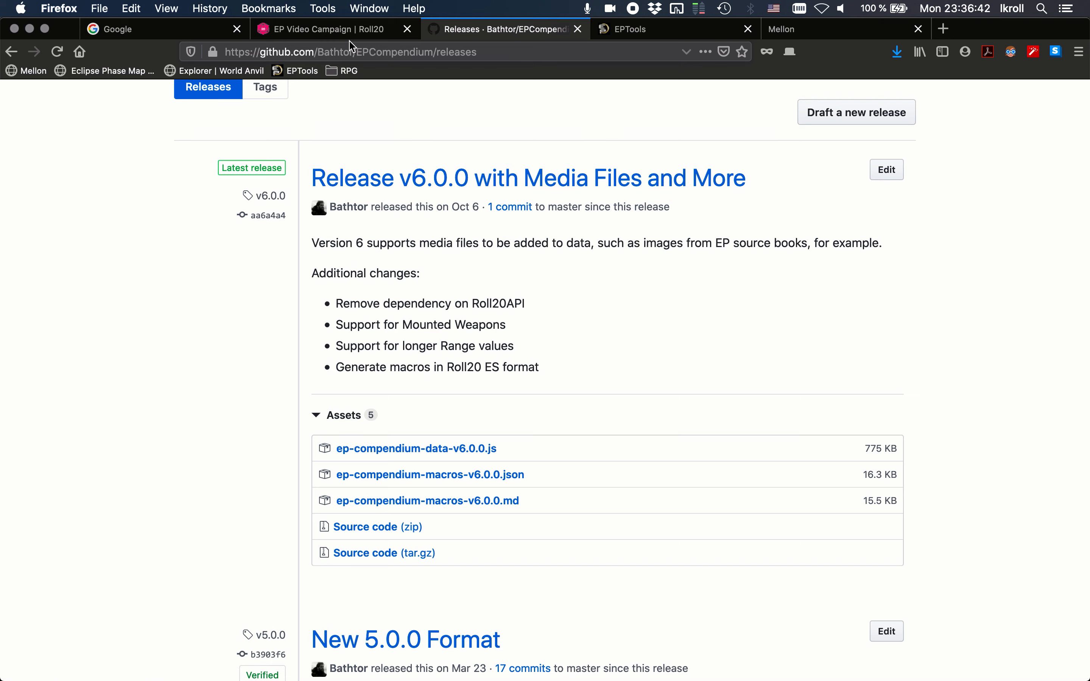
- Return to the Roll20 game and choose ep-compendium-macros-v6.0.0.json from Downloads as the macro import file
left_click(331, 30)
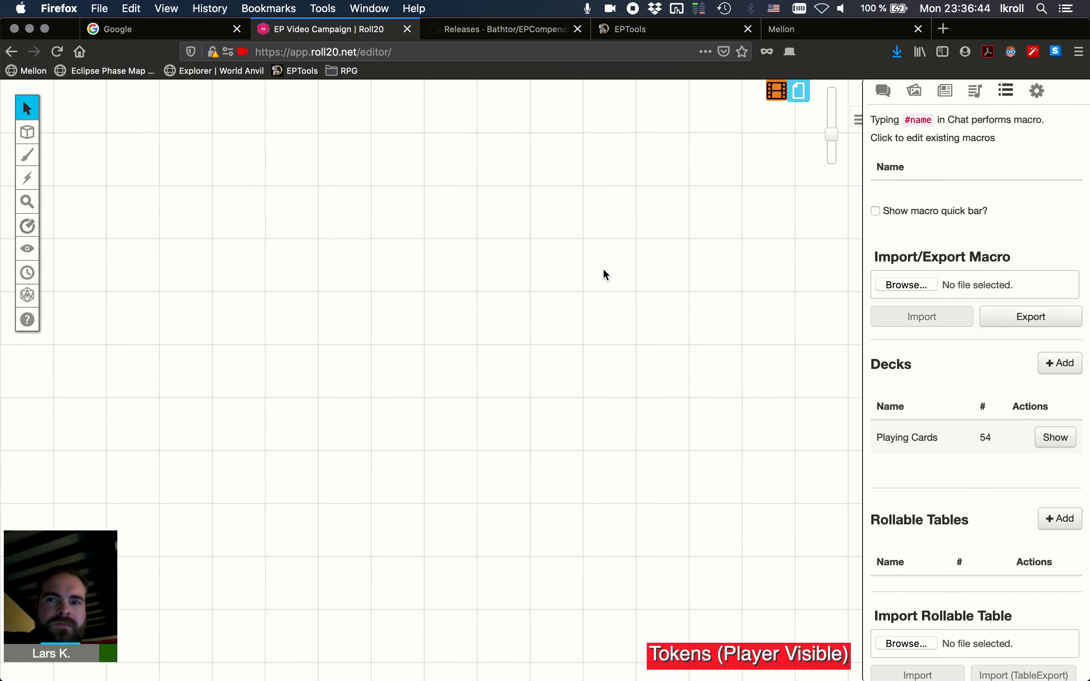
left_click(907, 289)
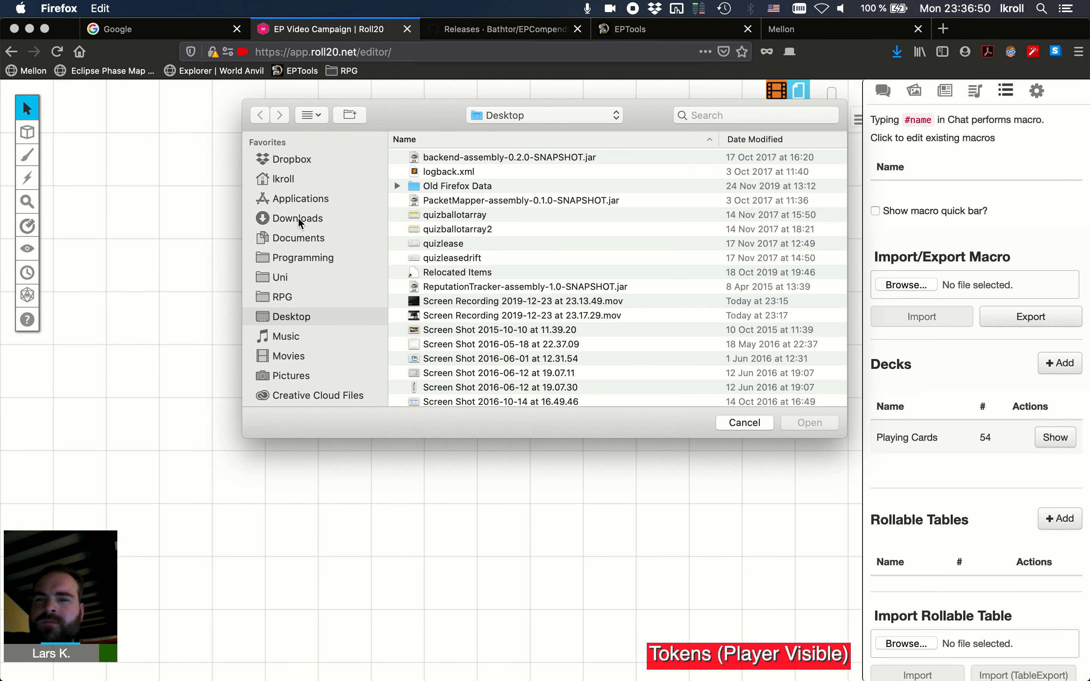
left_click(290, 225)
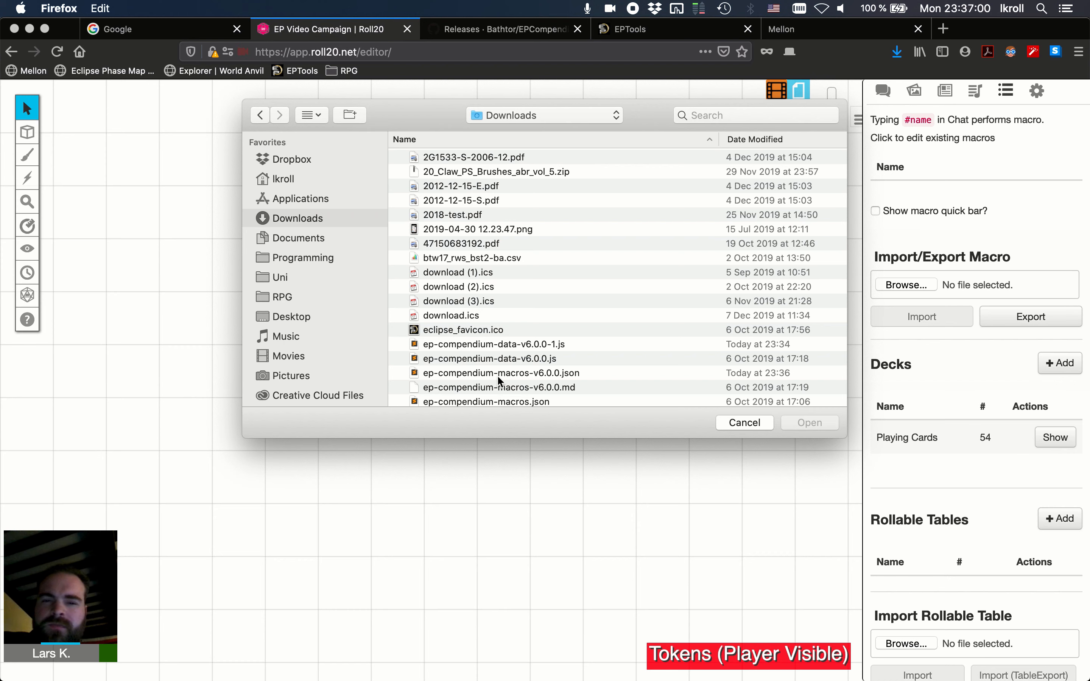
left_click(565, 373)
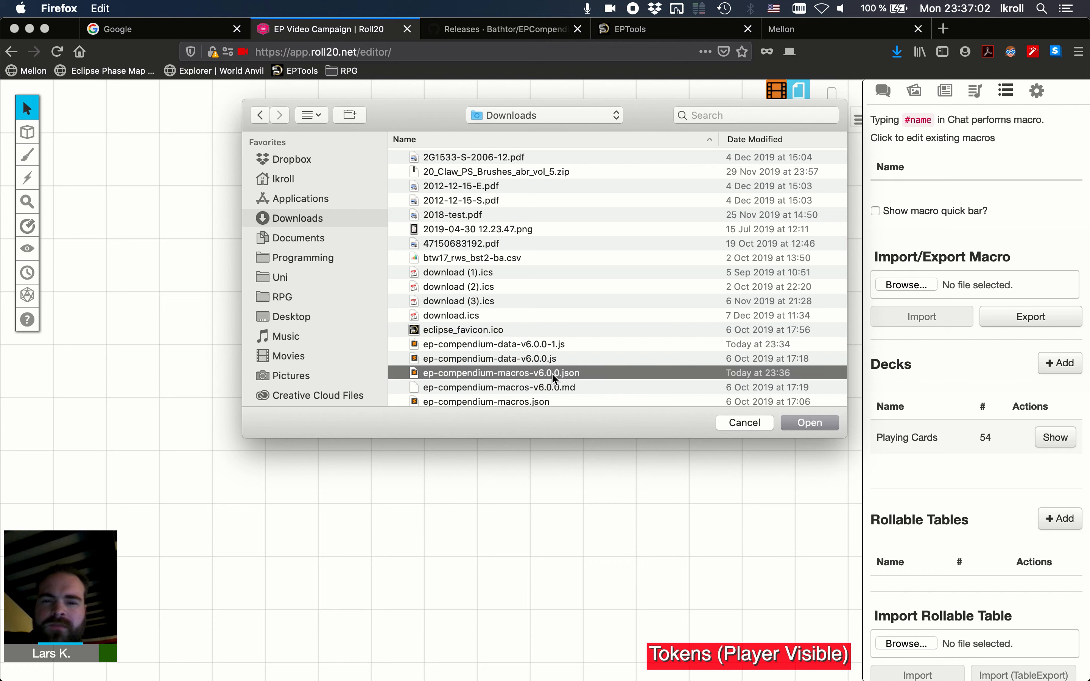
left_click(796, 424)
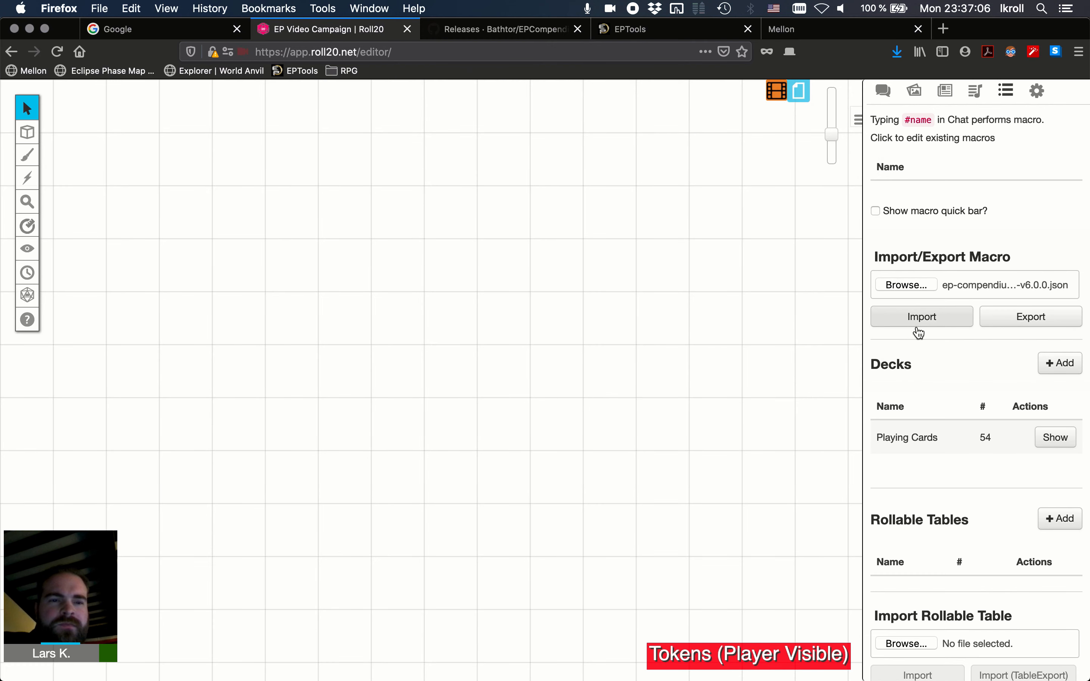
- Import all macros from the chosen file after reviewing the list, keeping "Add the duplicate" for duplicate names
left_click(926, 322)
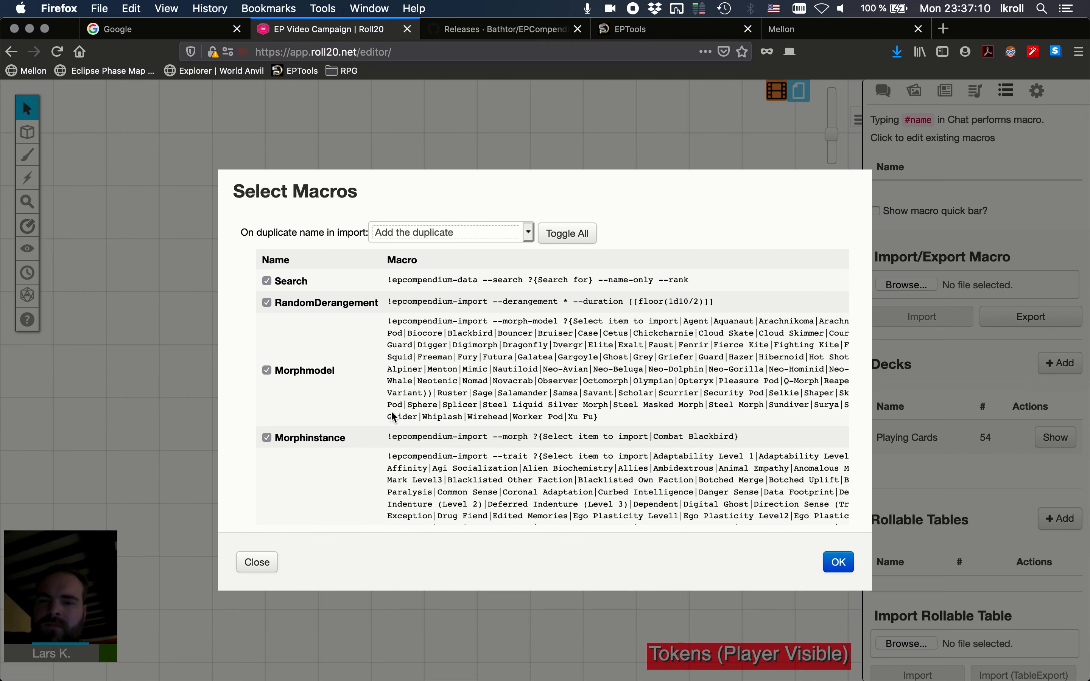
scroll(396, 374, "down", 10)
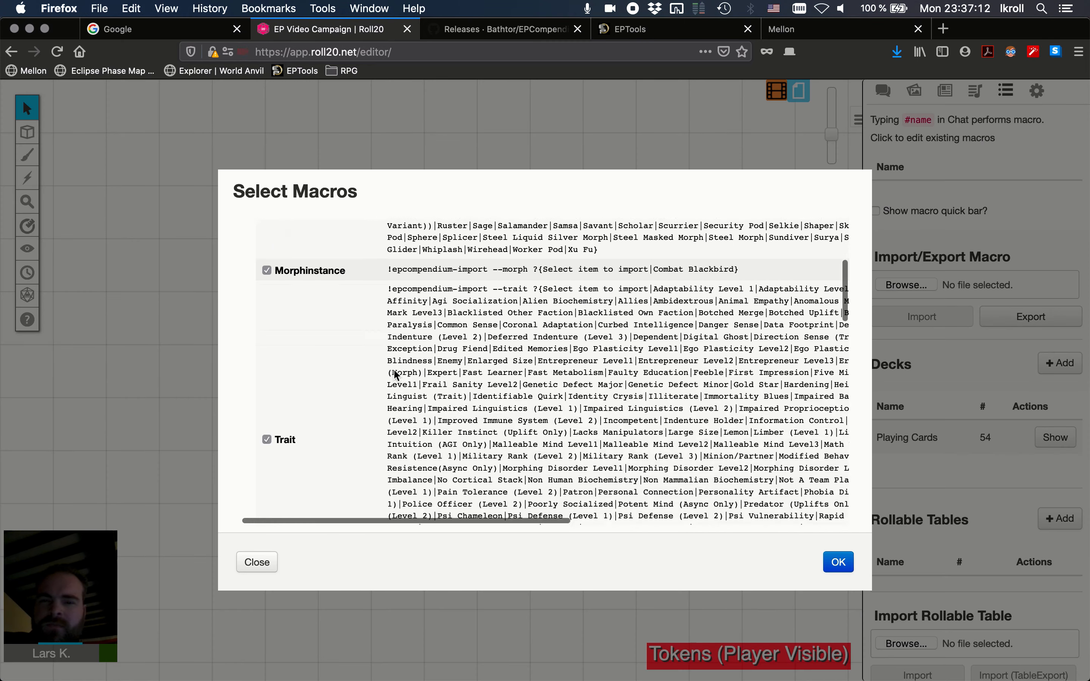
scroll(395, 374, "down", 15)
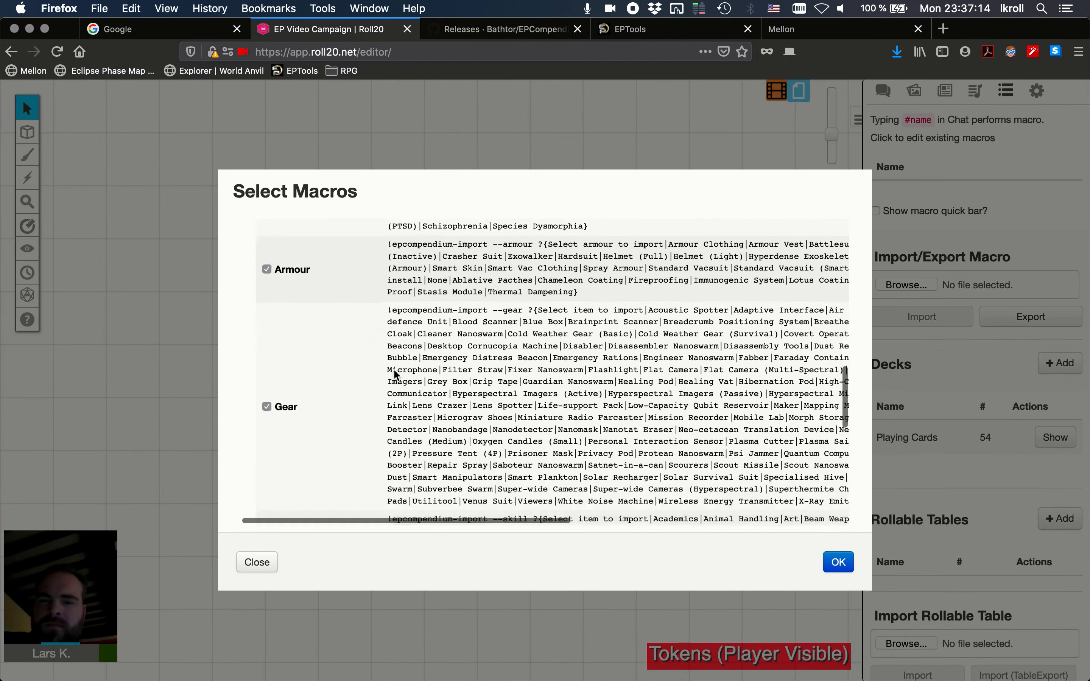
scroll(395, 374, "down", 5)
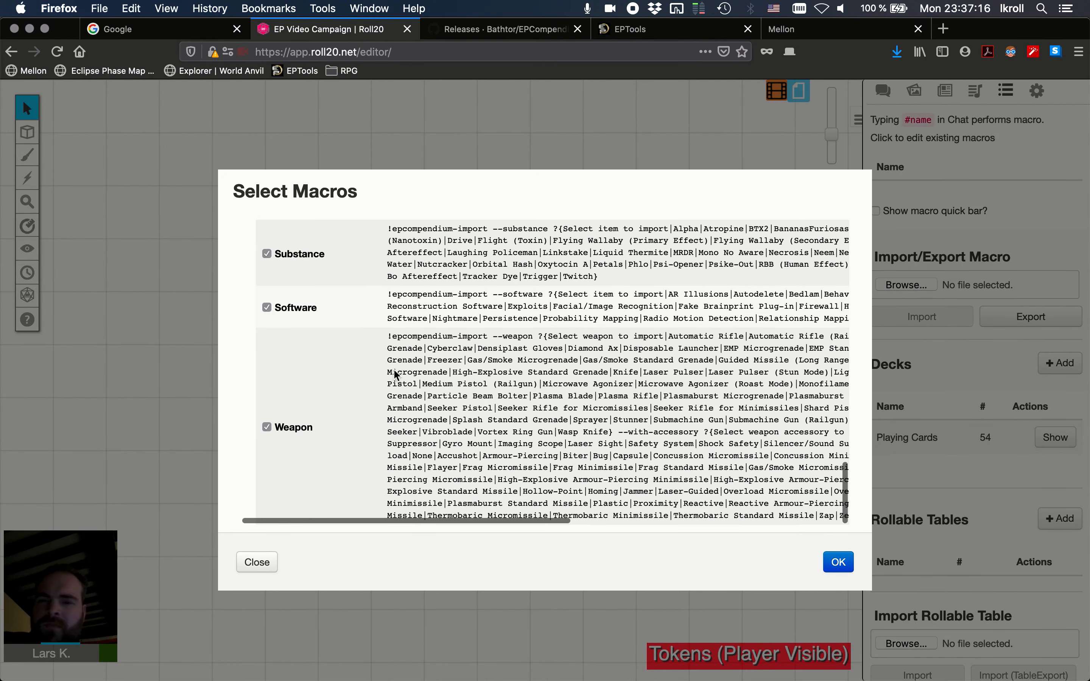
scroll(395, 374, "up", 20)
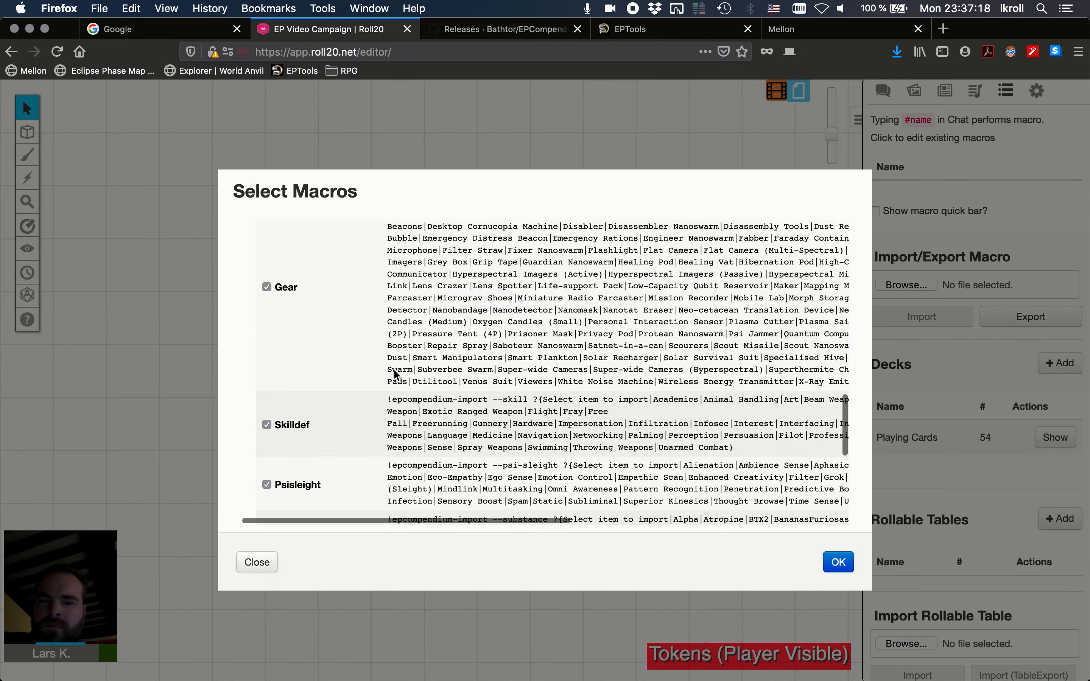
scroll(394, 374, "up", 15)
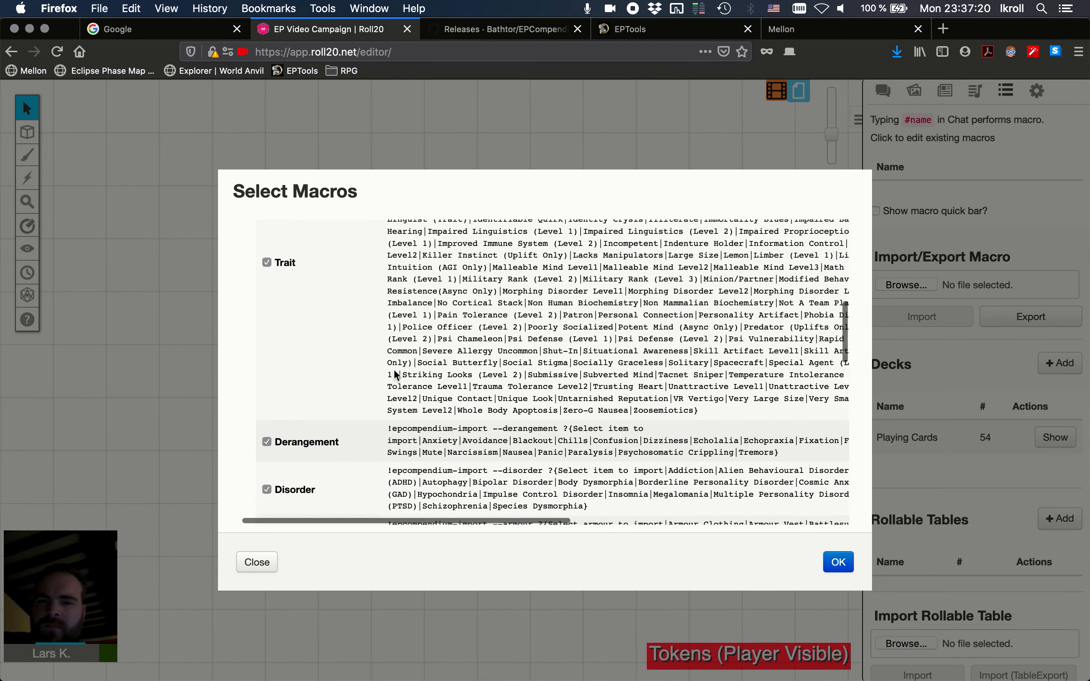
scroll(395, 374, "up", 3)
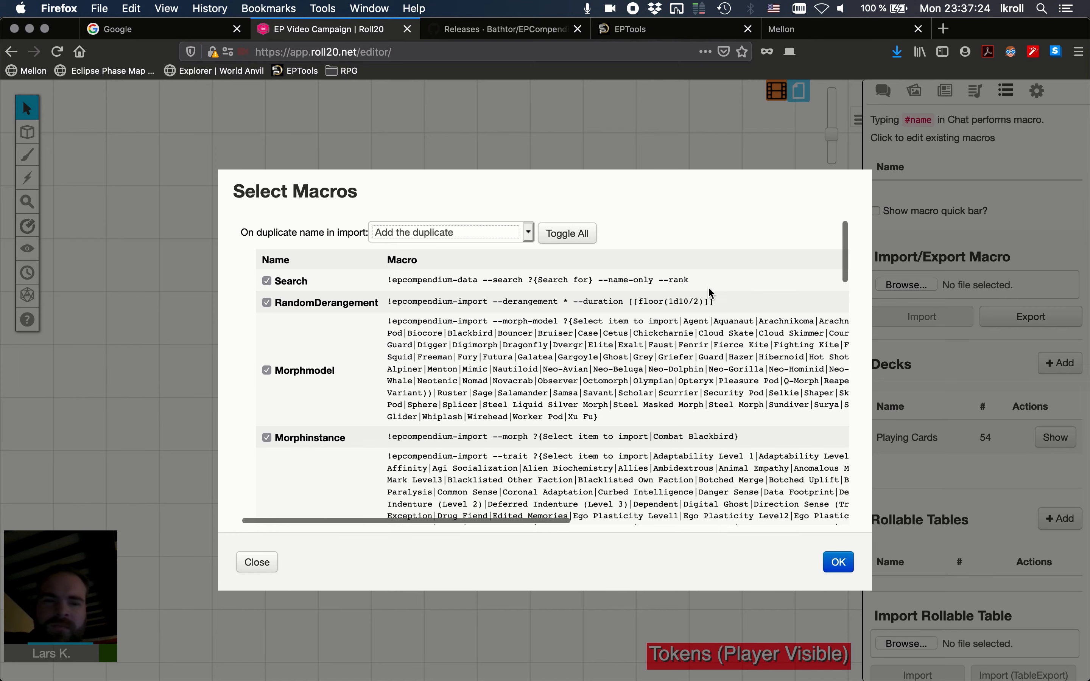
left_click(836, 563)
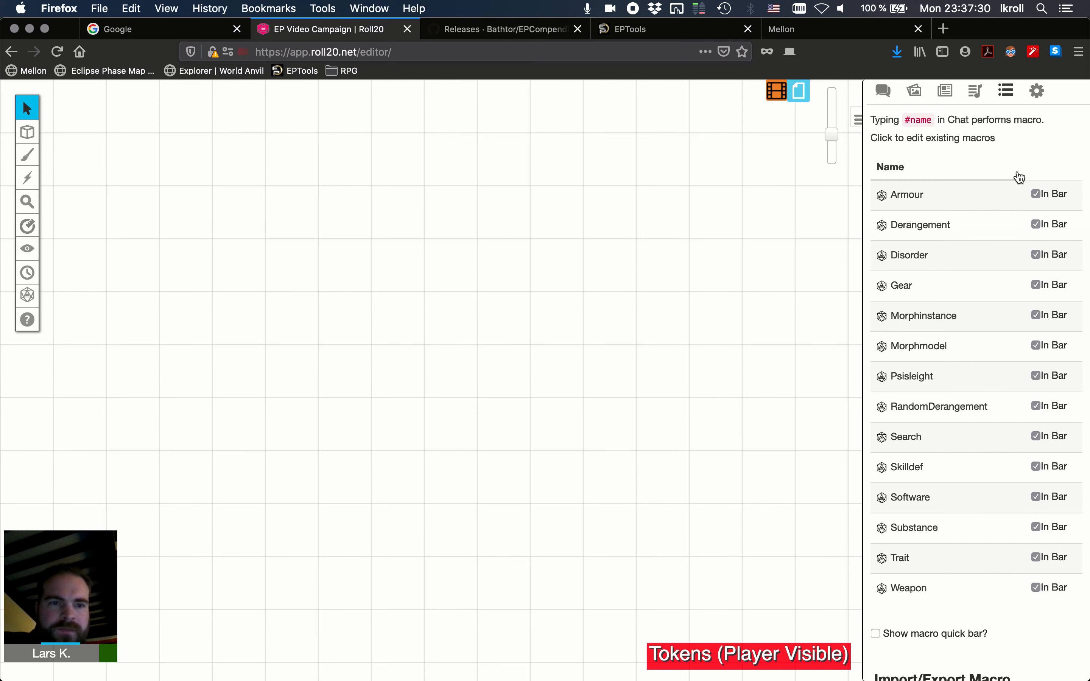
- Open the game settings and return to the list of imported macros
left_click(1037, 90)
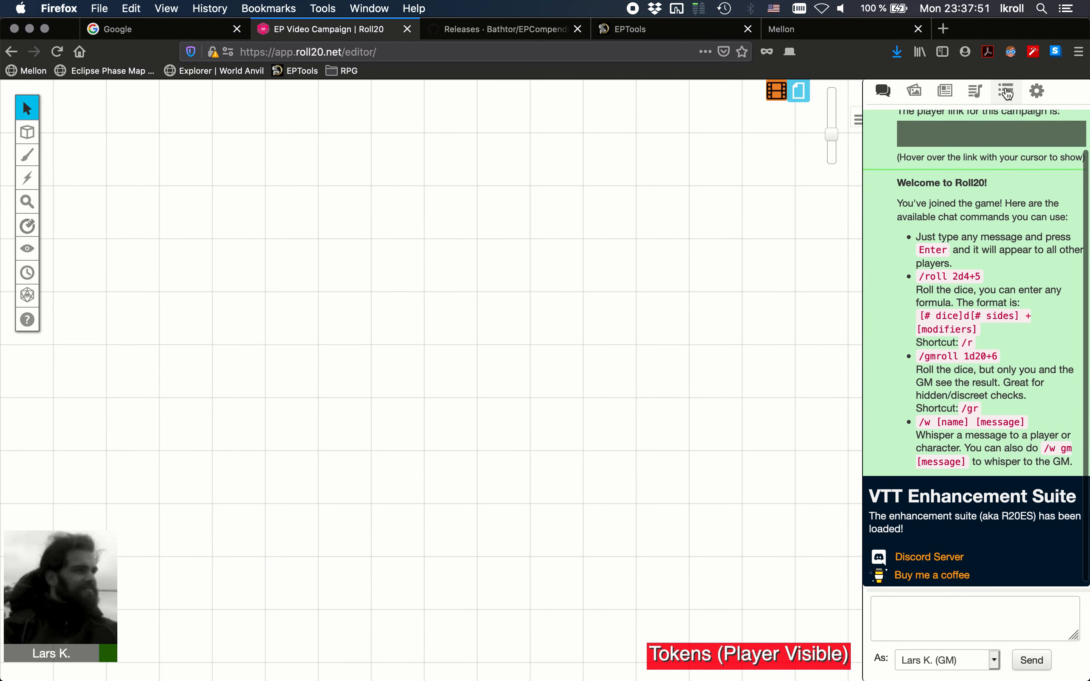
left_click(1006, 91)
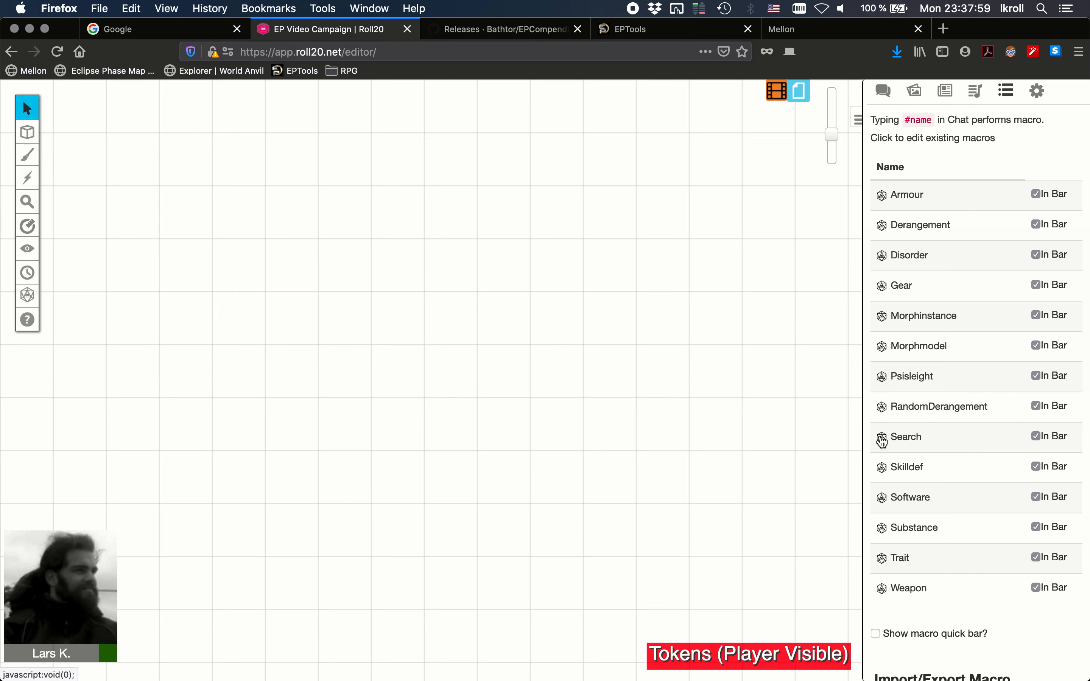
- Run the Search macro for "Pistol" and show the Seeker Pistol's details from the results in chat
left_click(882, 442)
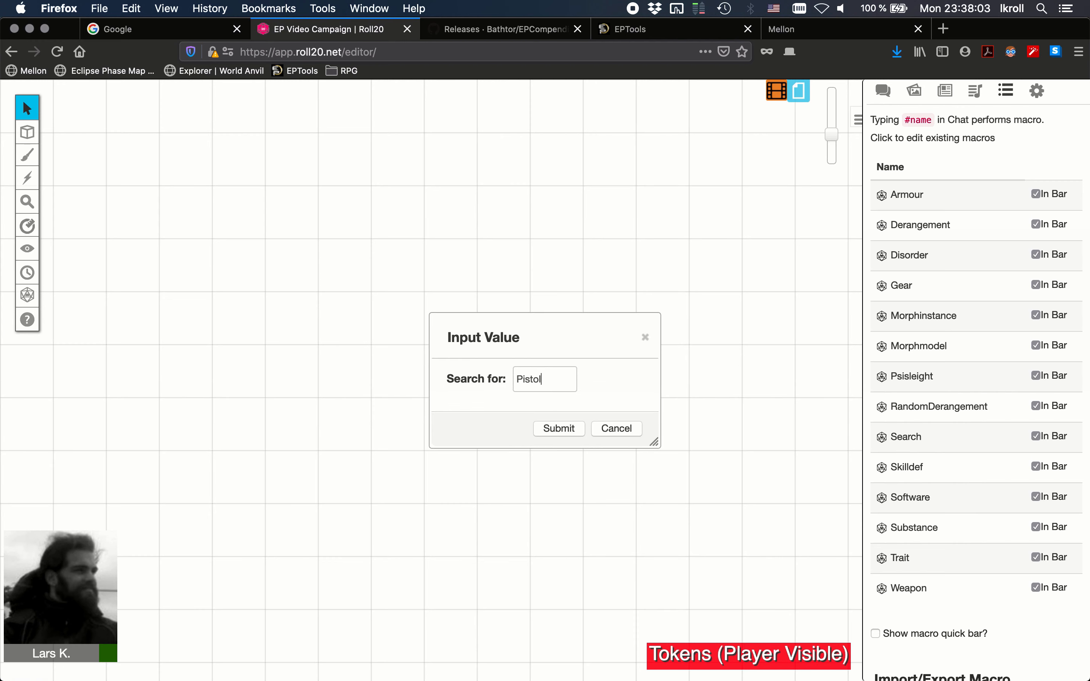
left_click(558, 428)
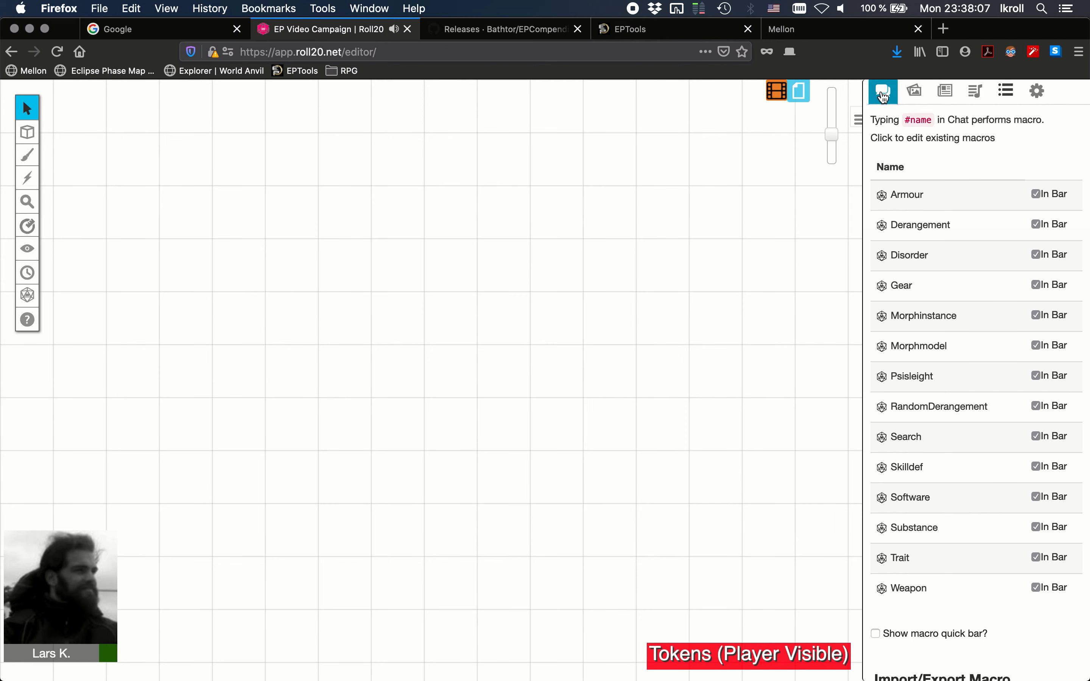
left_click(886, 103)
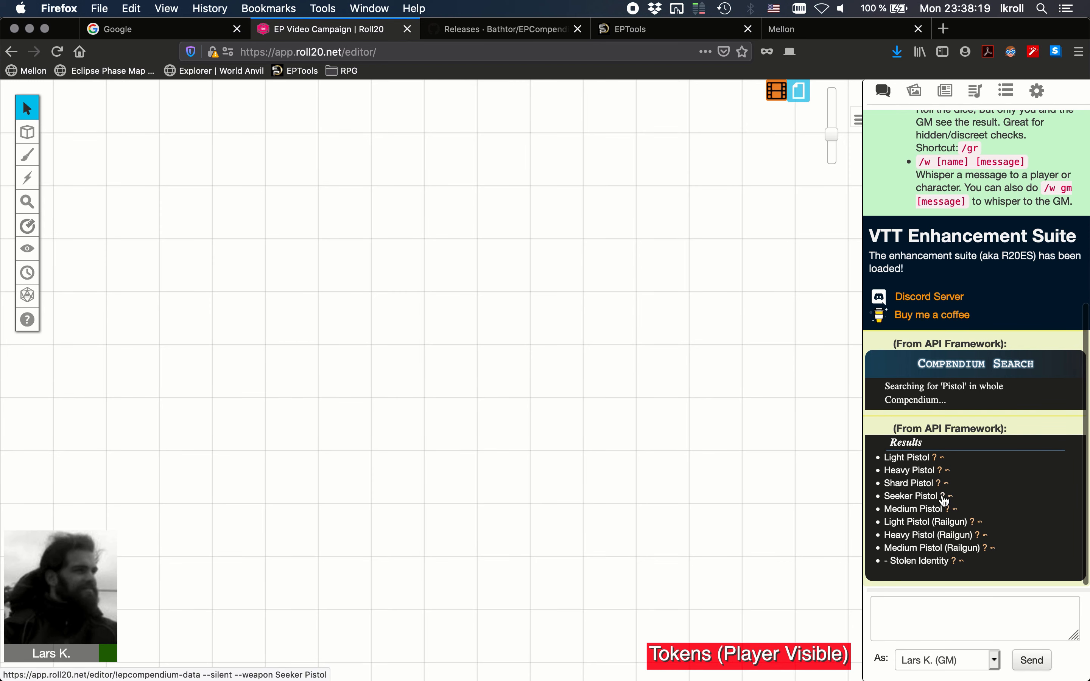
left_click(945, 497)
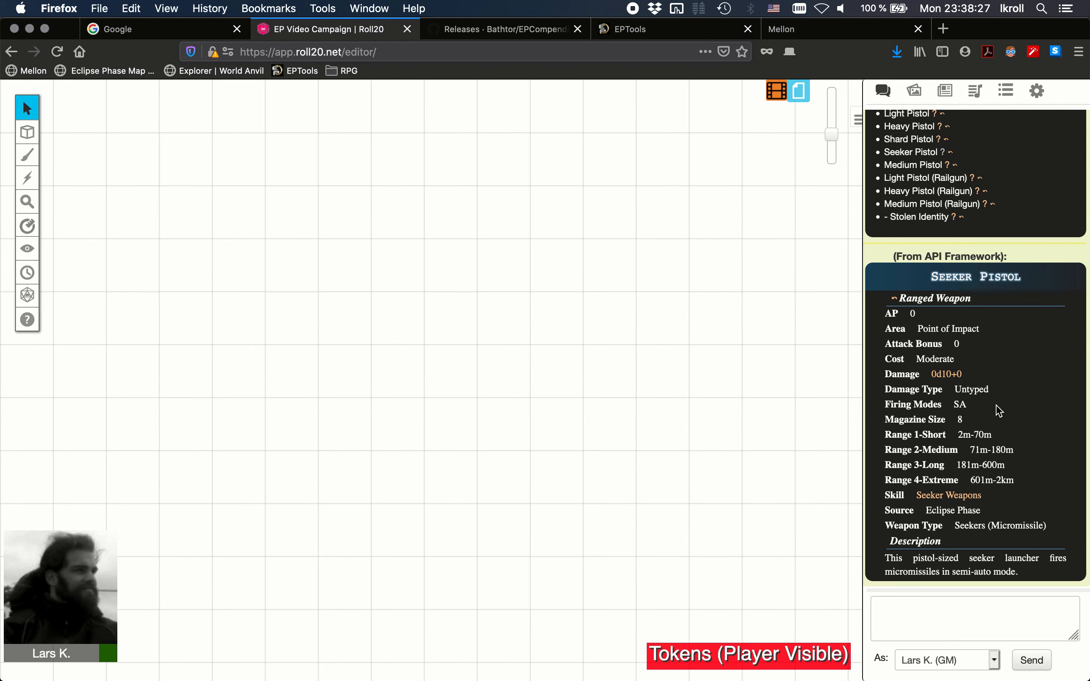
- Add a new character to the journal and save it with the suggested name
left_click(946, 94)
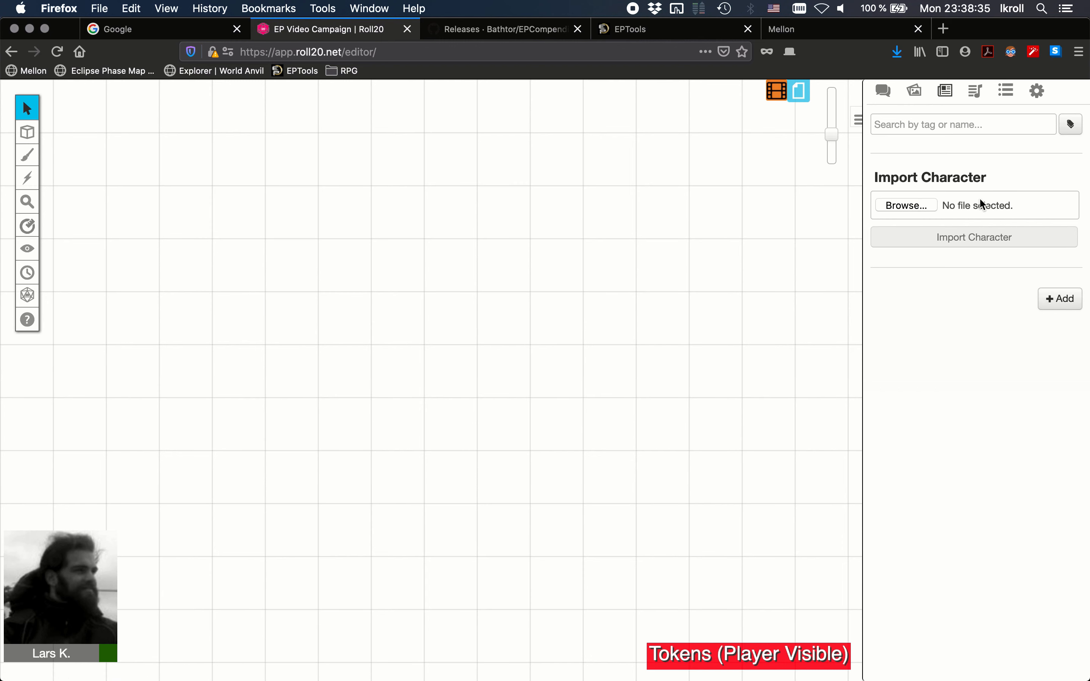
left_click(1056, 299)
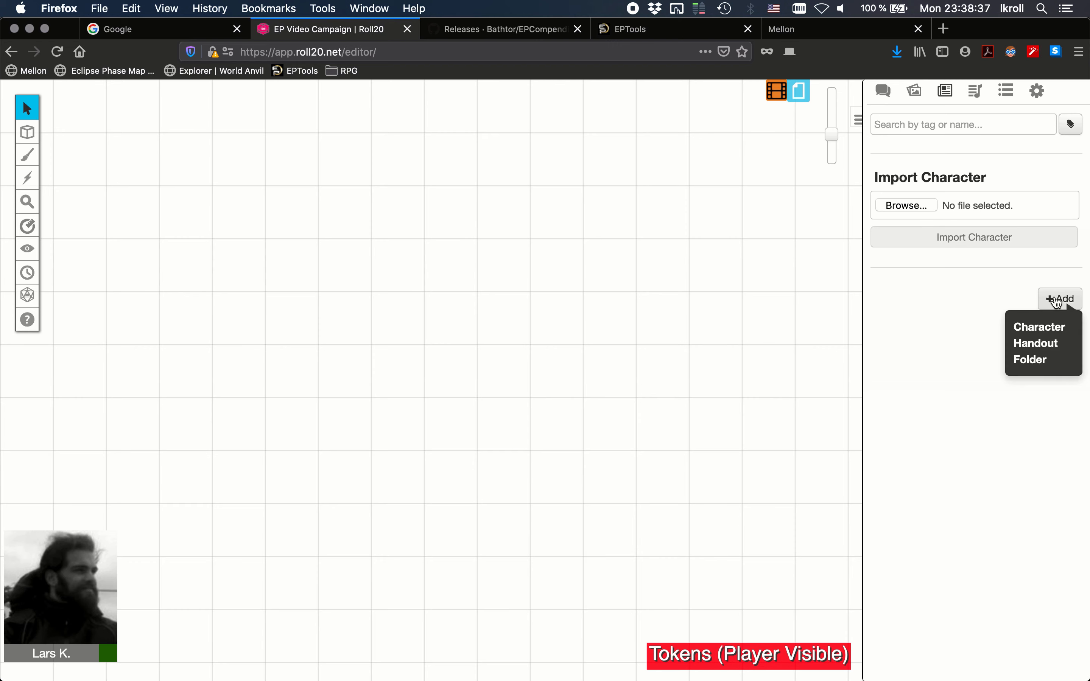
left_click(1032, 328)
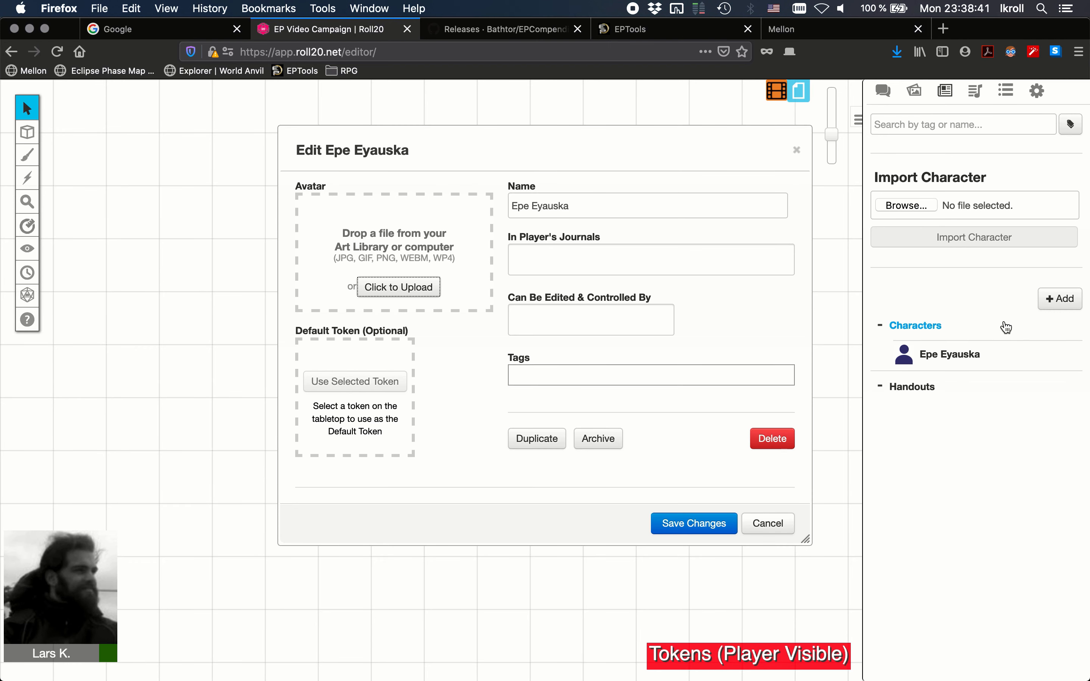
left_click(680, 523)
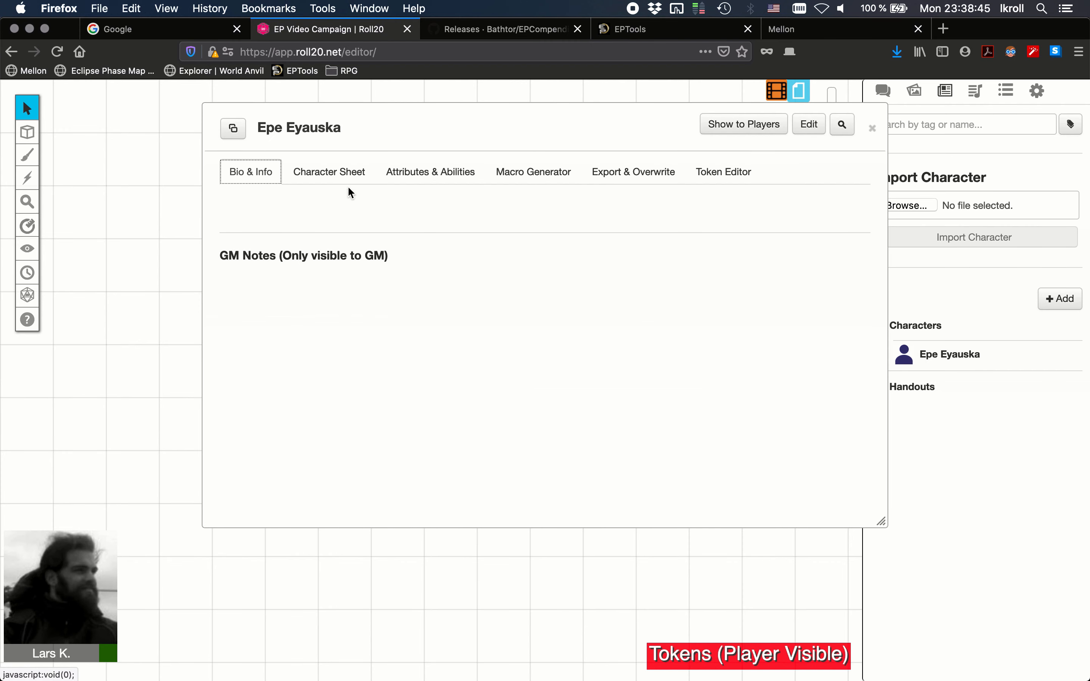
- Show the Gear section of the new character's sheet and move its window clear of the journal list
left_click(336, 176)
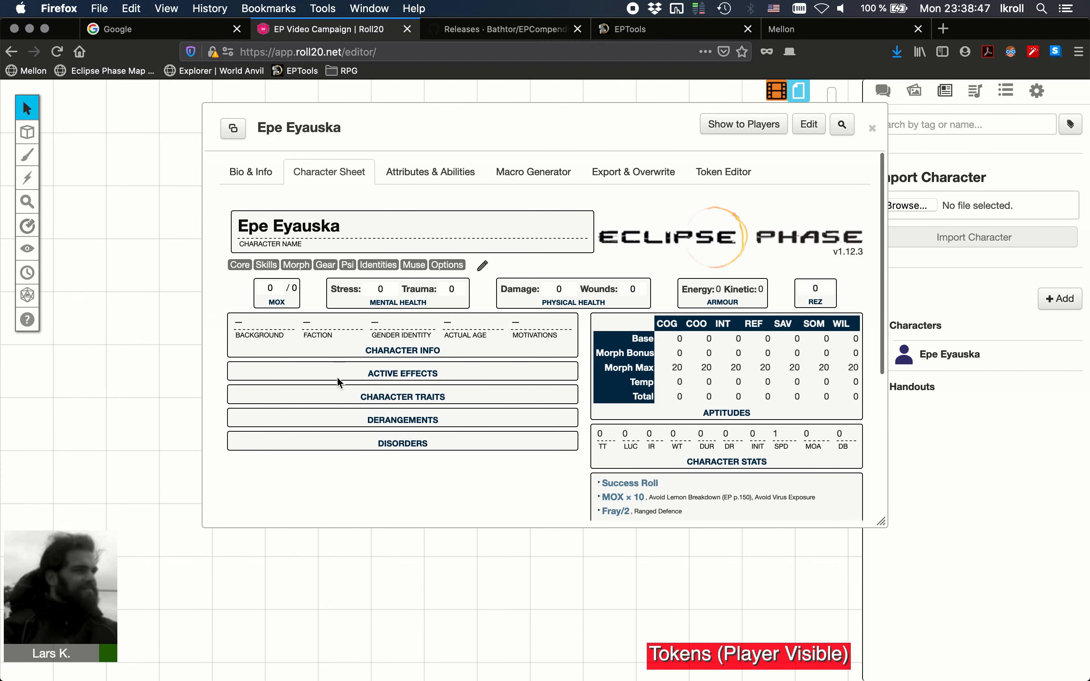
left_click(325, 265)
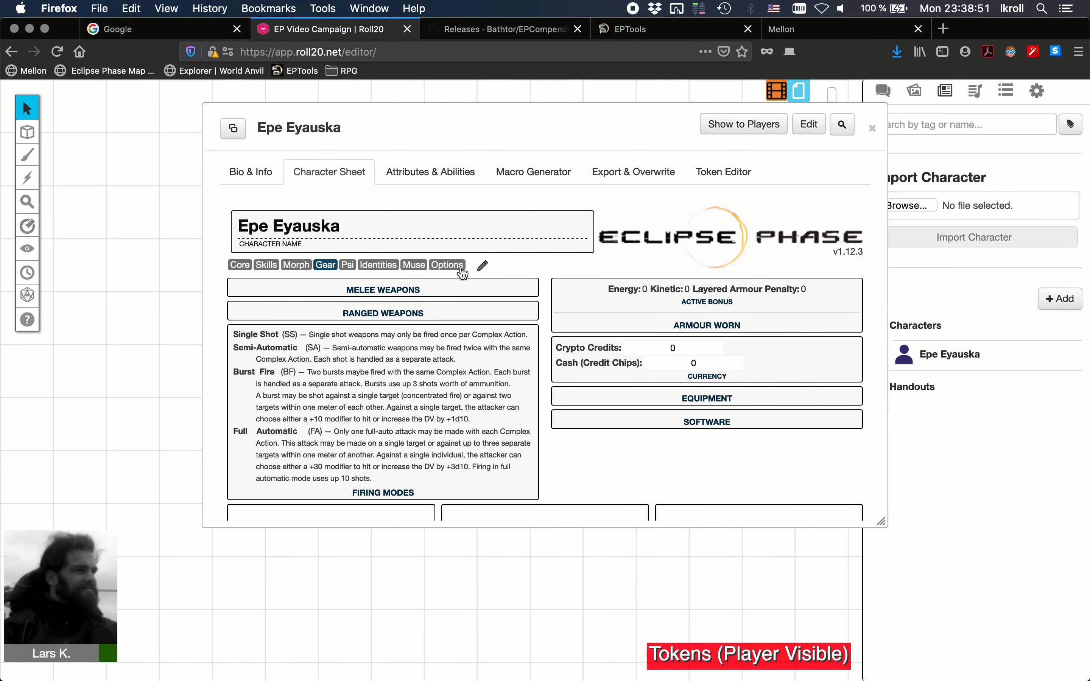
left_click_drag(479, 130, 324, 114)
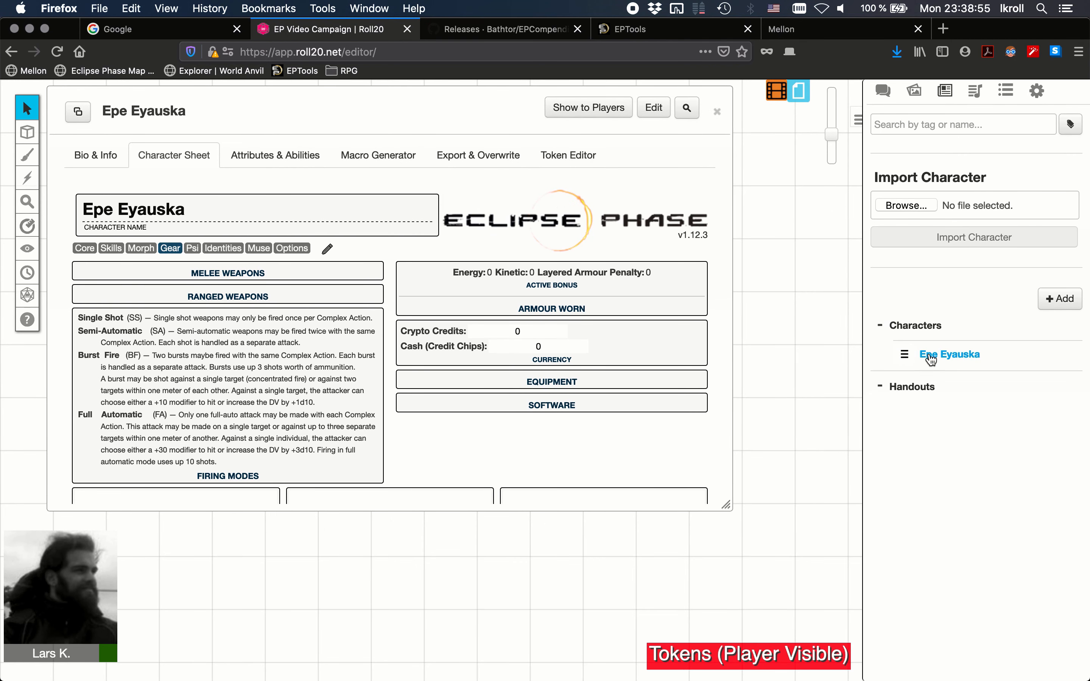
- Place the character's token on the tabletop, select it, and import the Seeker Pistol from its chat entry
left_click_drag(964, 358, 790, 423)
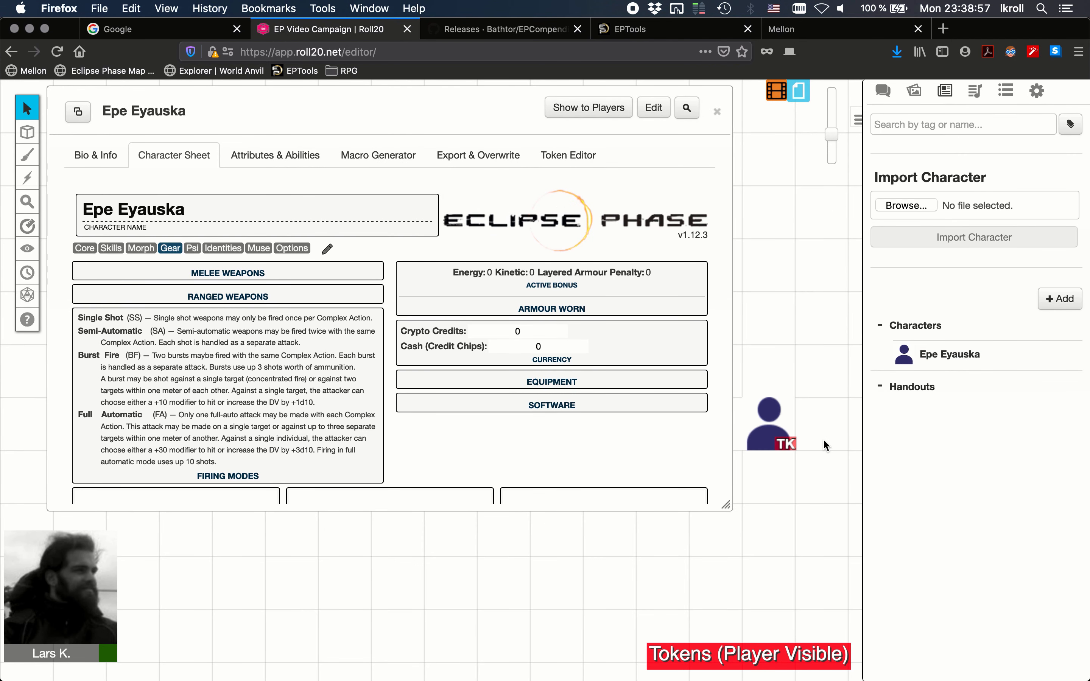
left_click(771, 425)
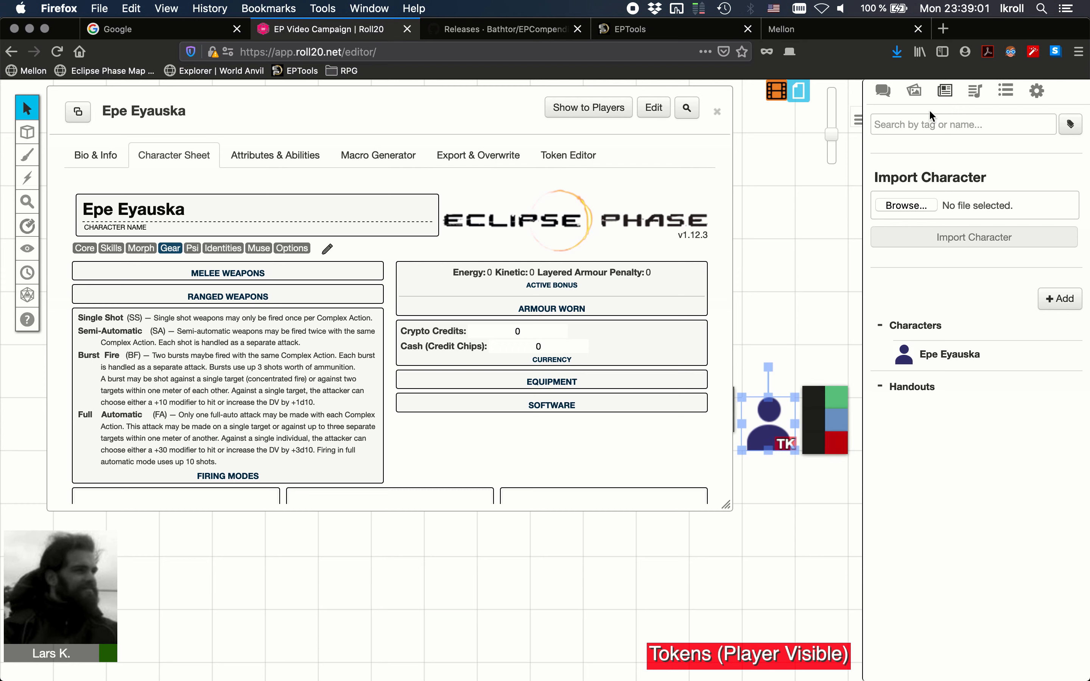
left_click(884, 92)
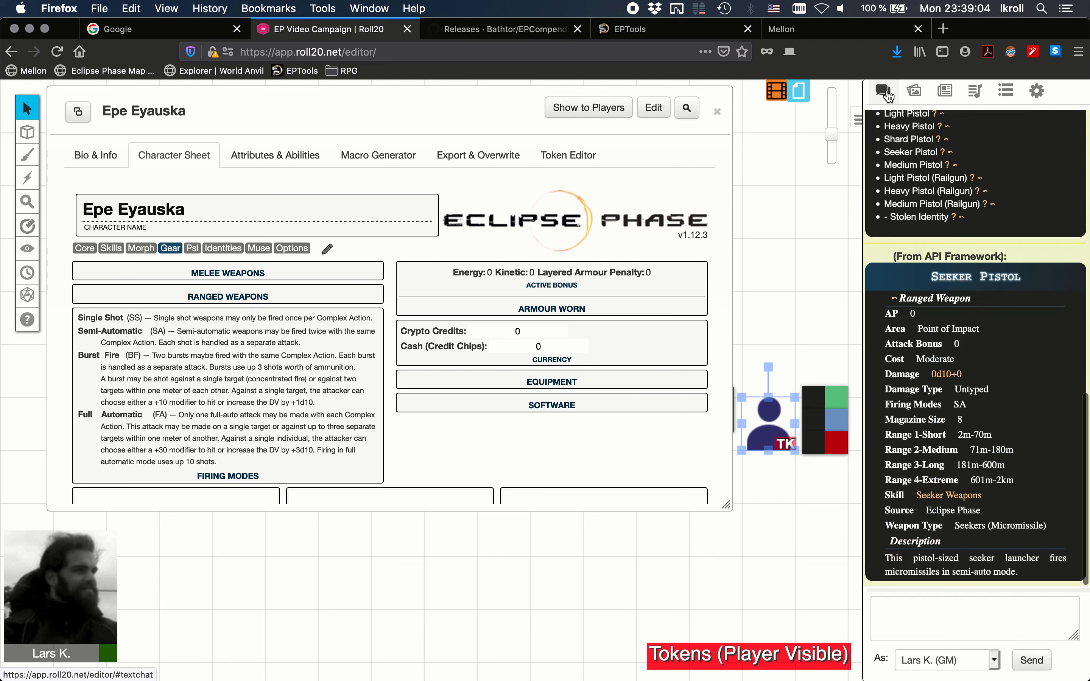
left_click(896, 303)
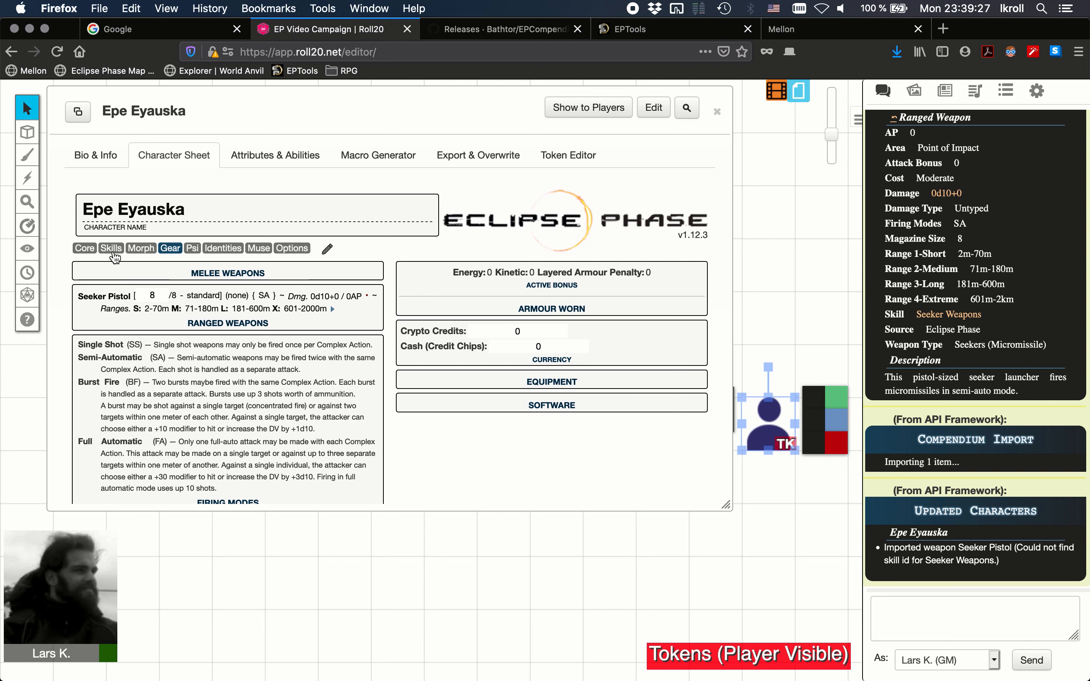
- Generate the default skills on the character sheet and look through the active skills list
left_click(111, 251)
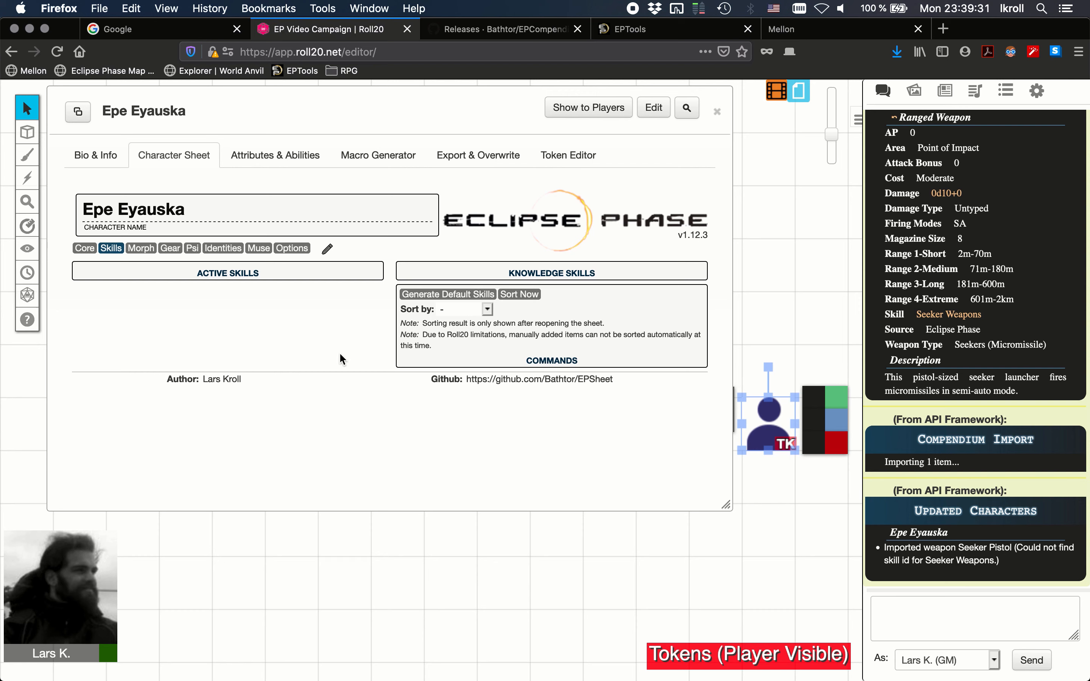
left_click(466, 296)
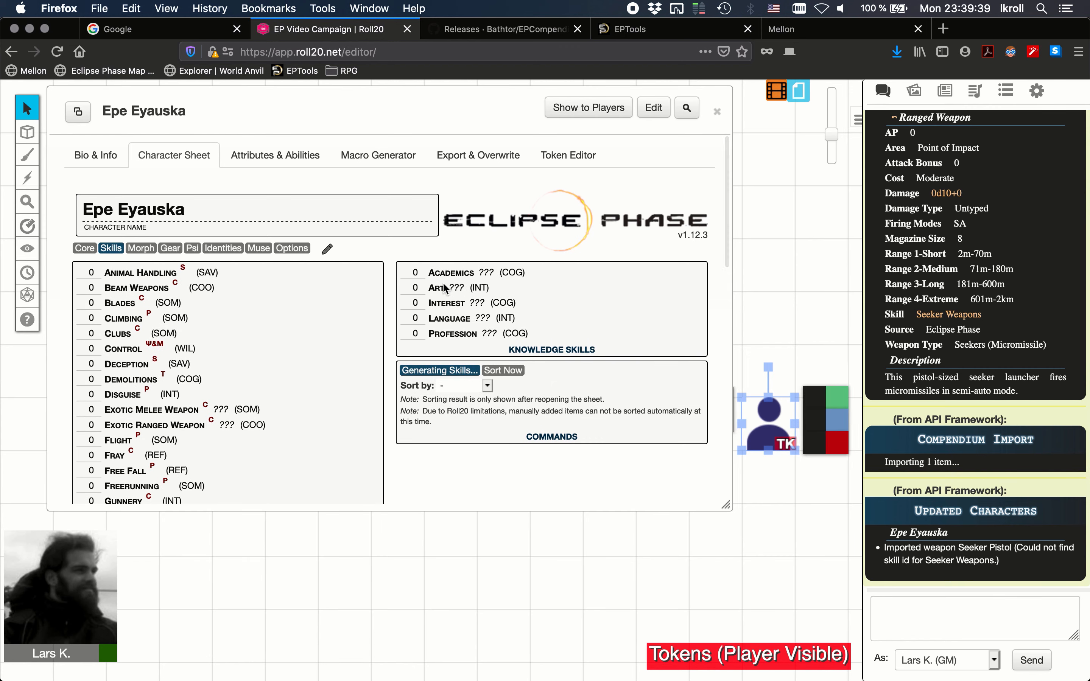
scroll(277, 426, "down", 10)
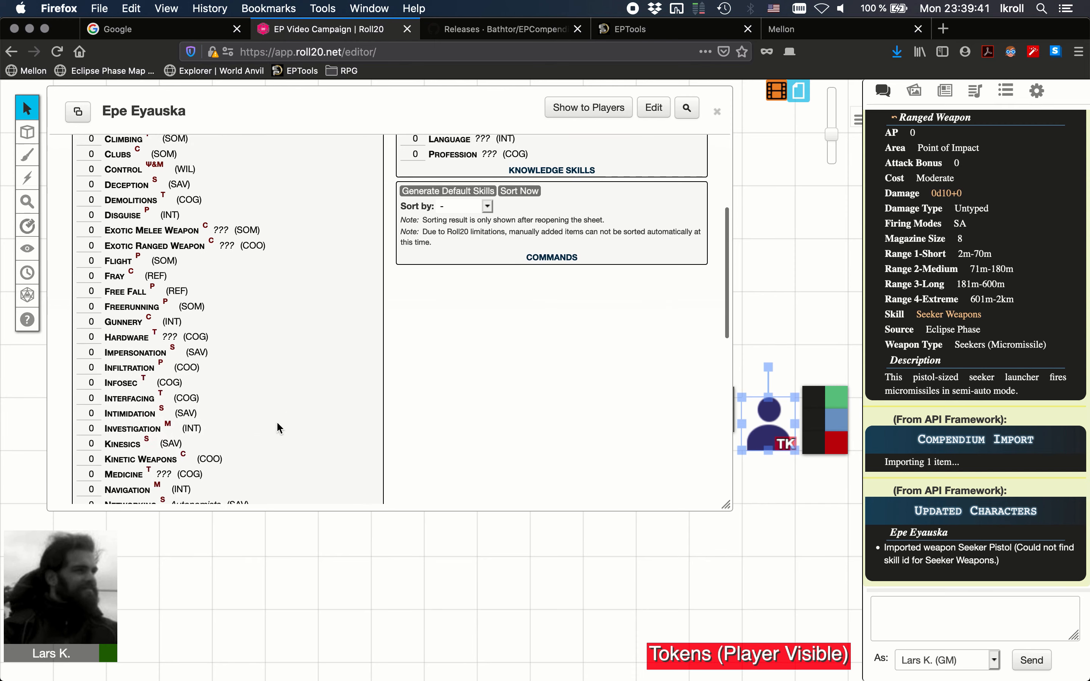
scroll(278, 425, "down", 5)
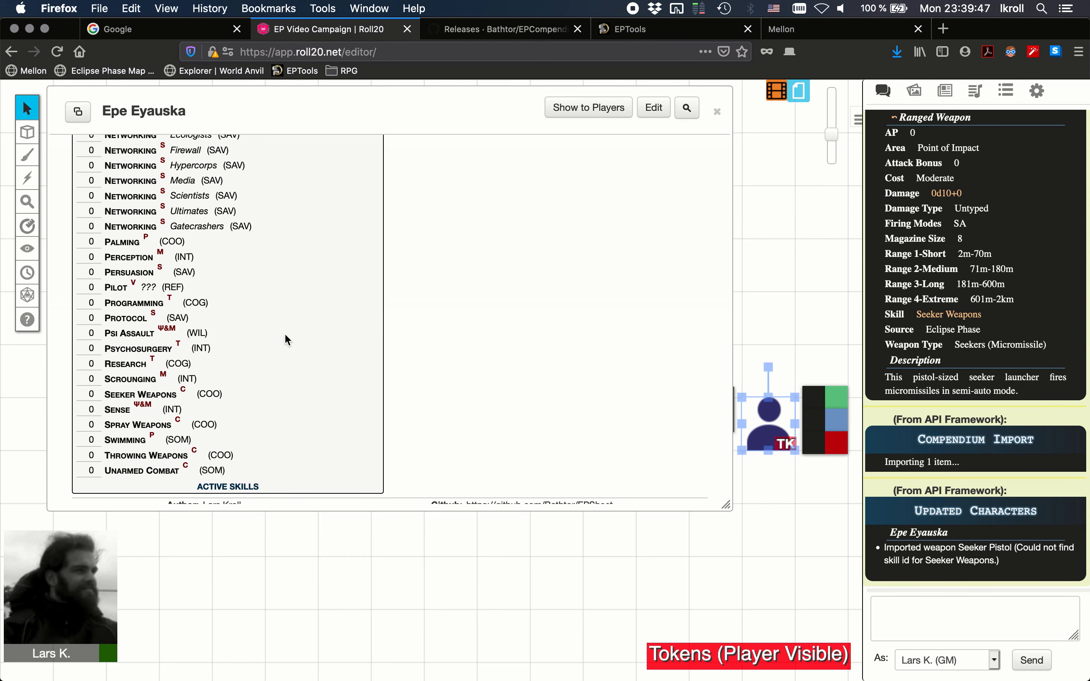
scroll(285, 335, "up", 5)
scroll(285, 339, "up", 6)
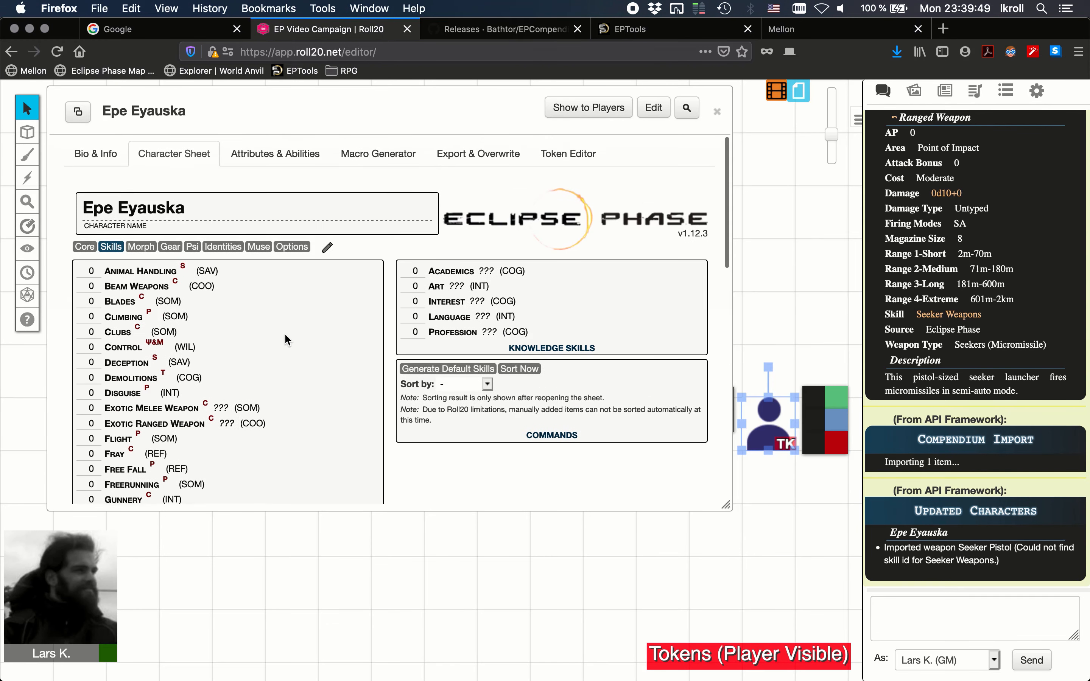
- Delete the Seeker Pistol from the sheet's ranged weapons and leave the sheet's edit mode
left_click(169, 251)
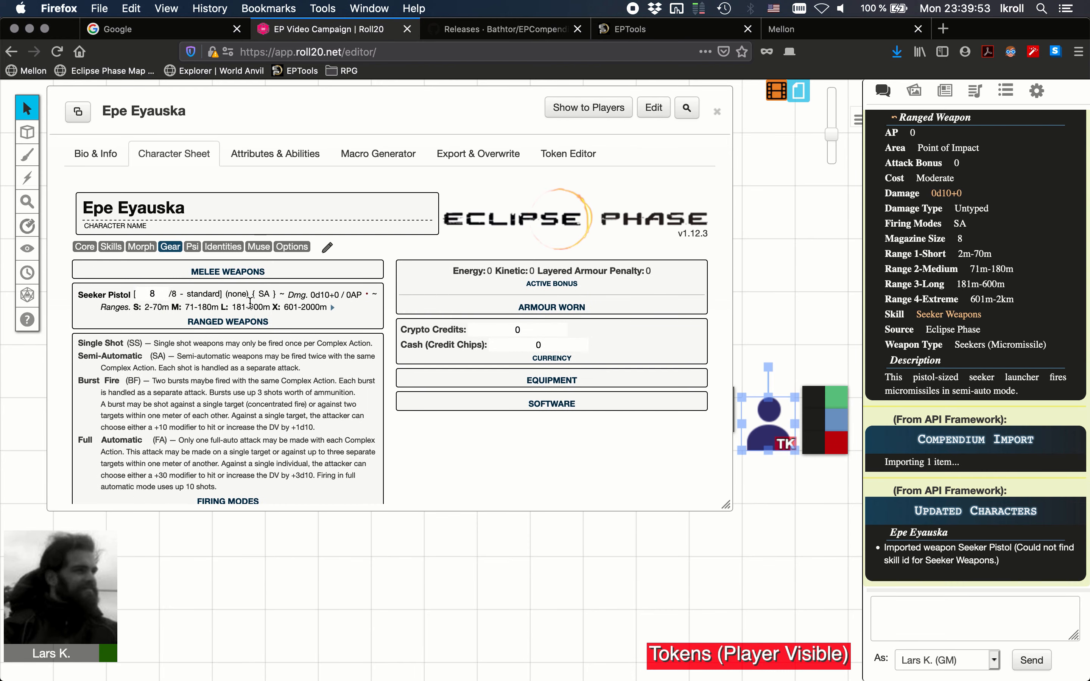
left_click(327, 250)
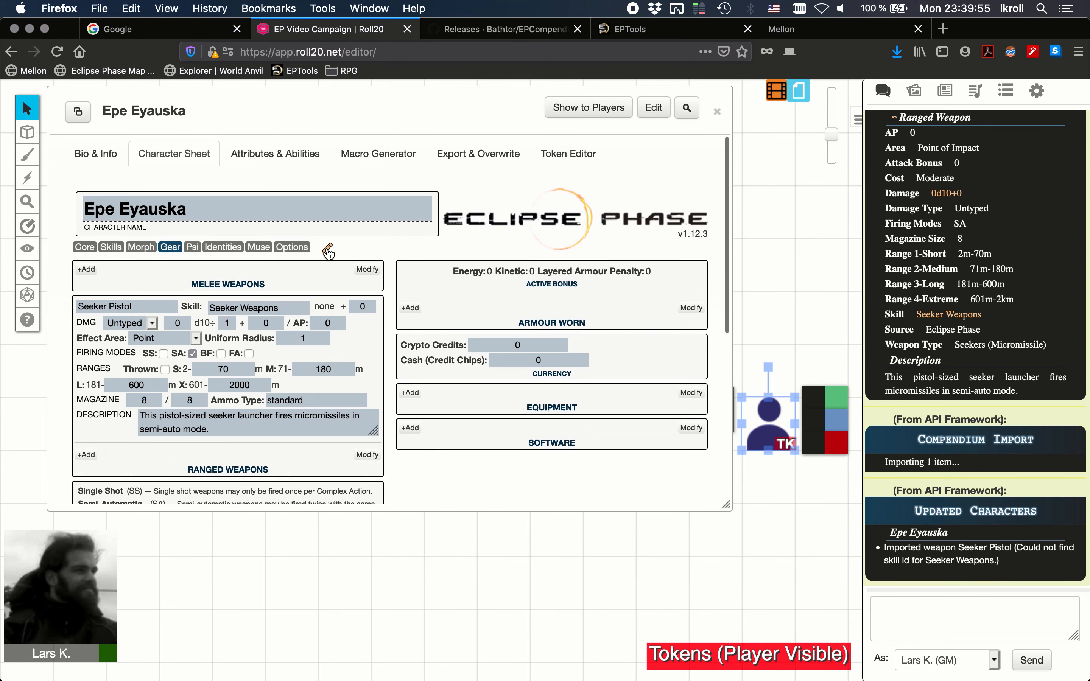
left_click(368, 457)
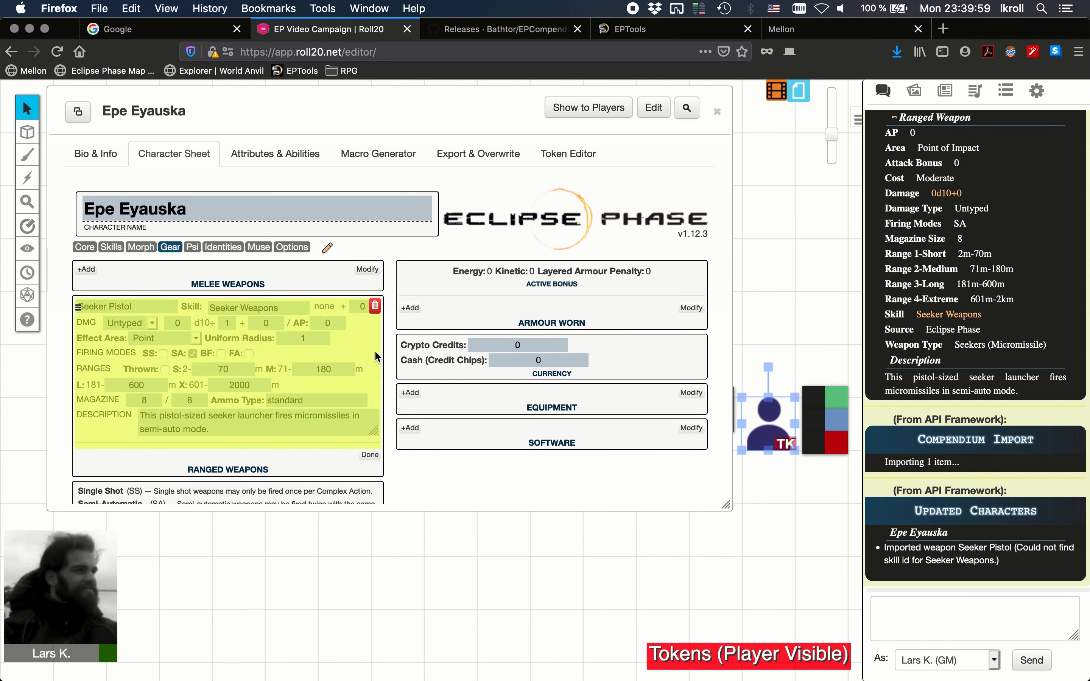
left_click(375, 309)
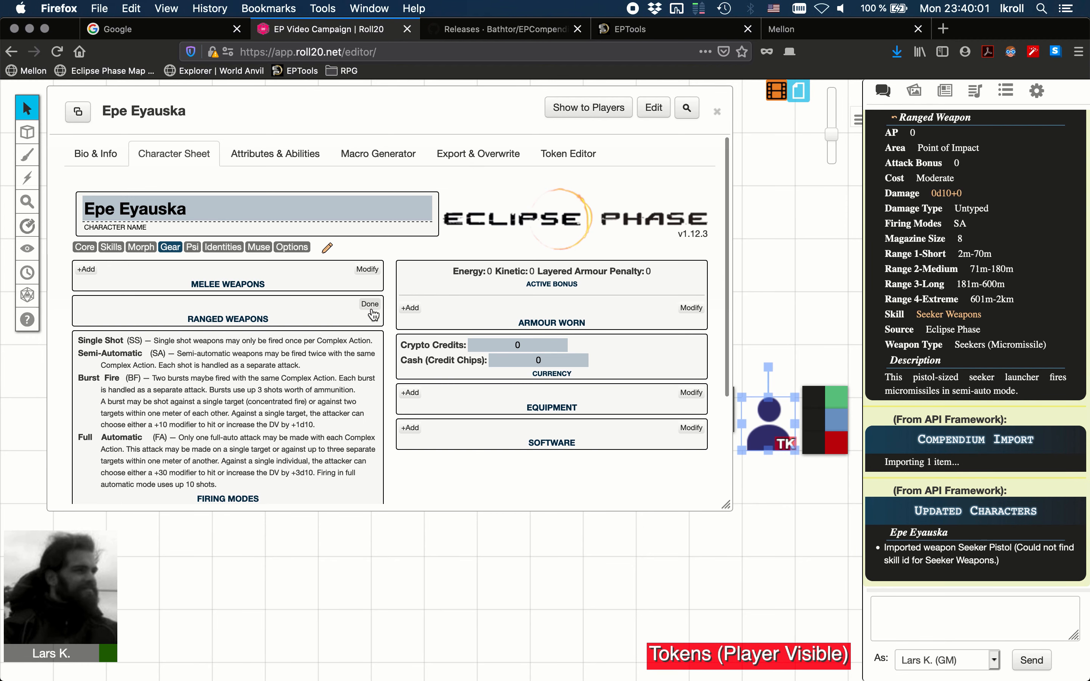
left_click(374, 306)
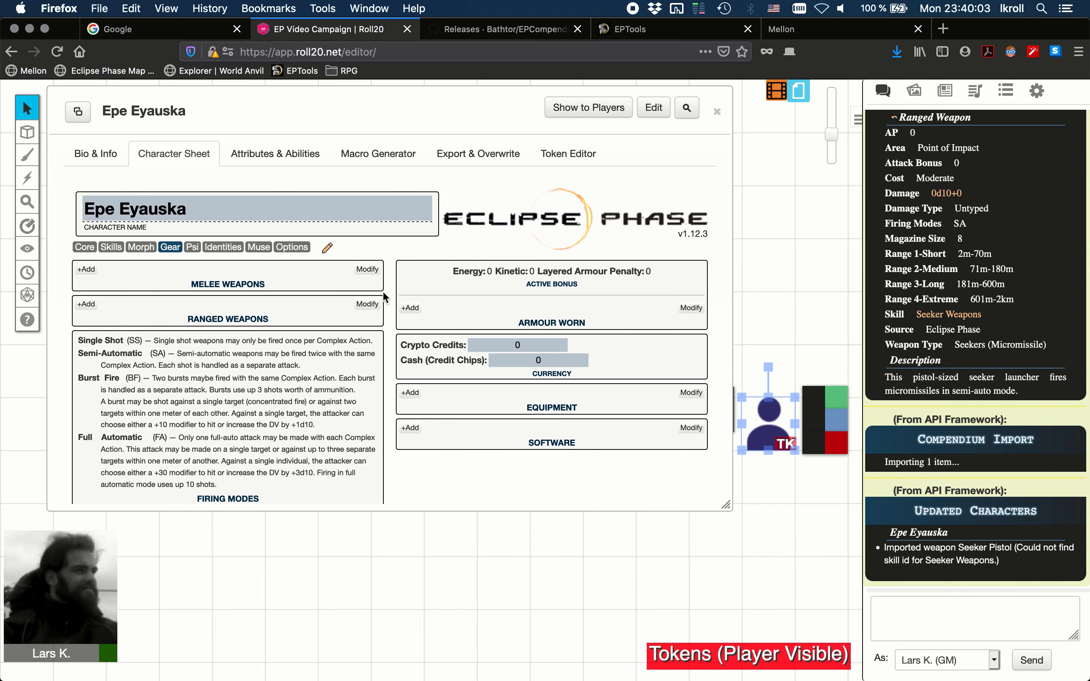
left_click(328, 249)
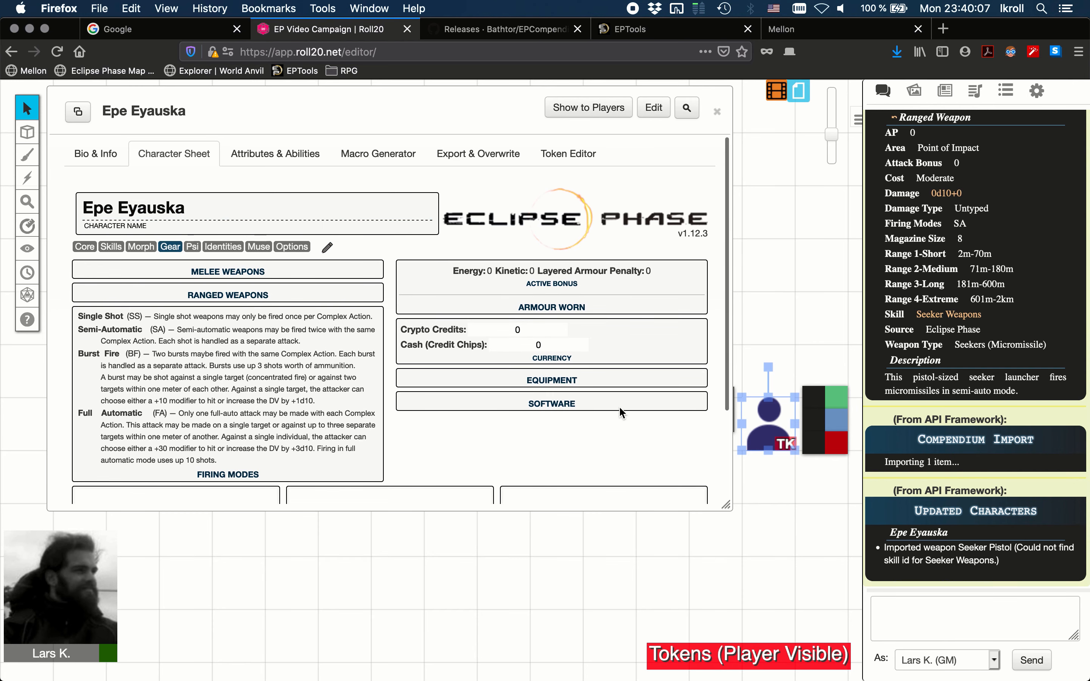
- Import the Seeker Pistol from its chat entry again for the selected token's character
scroll(929, 395, "up", 1)
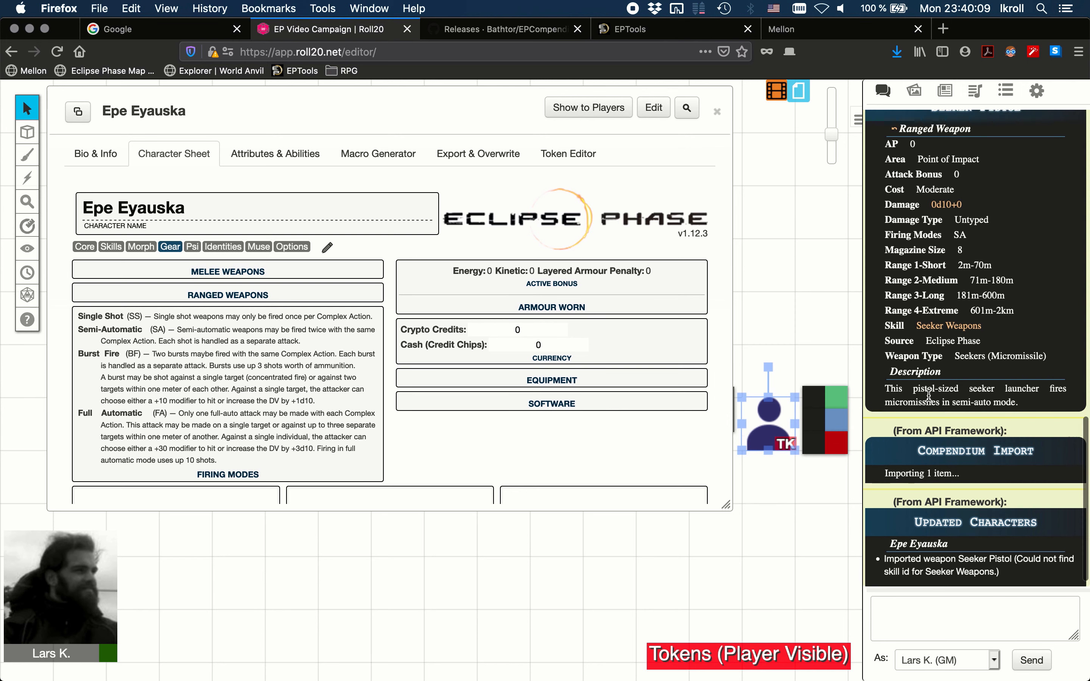
scroll(929, 395, "up", 1)
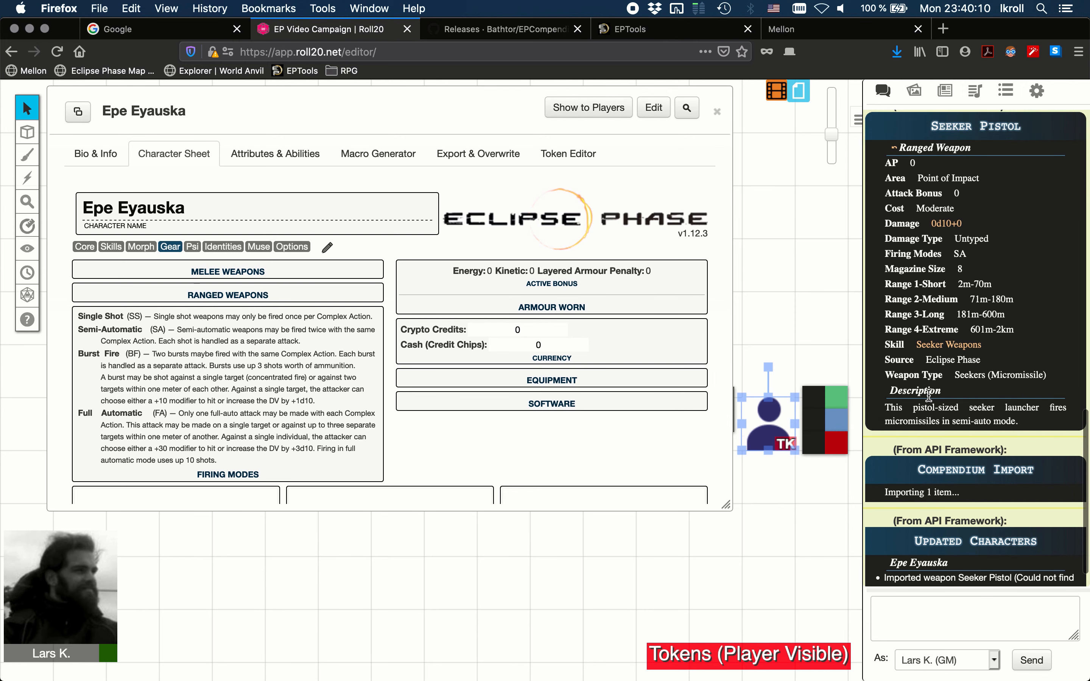
left_click(895, 149)
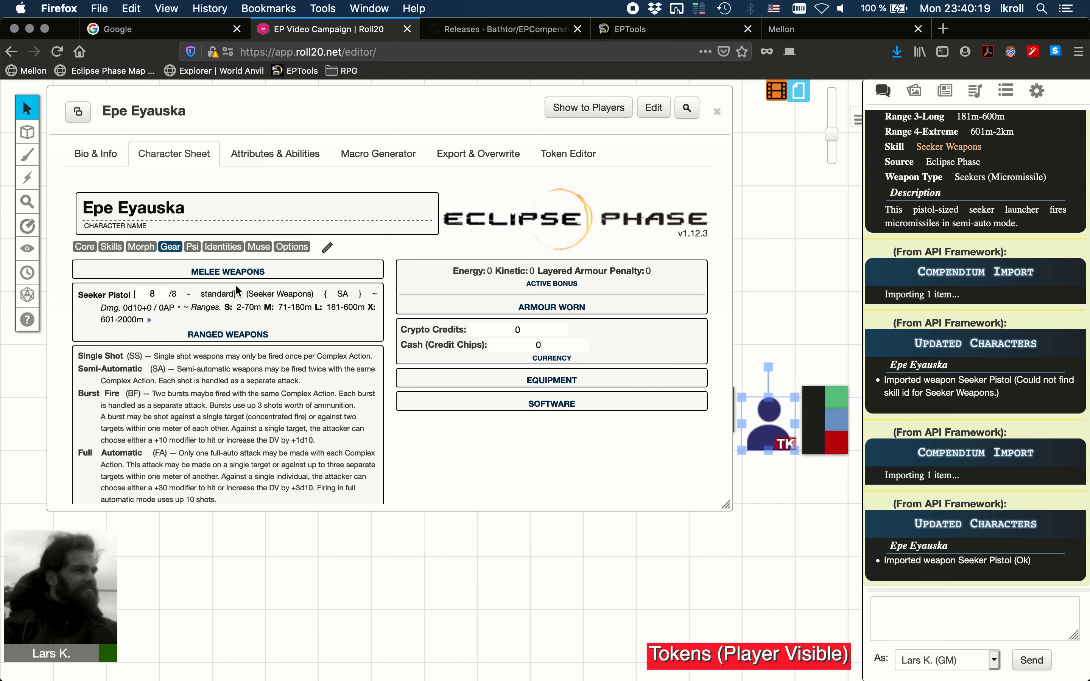
- Roll a Seeker Pistol attack from the Gear section with a test modifier of 30
left_click(90, 296)
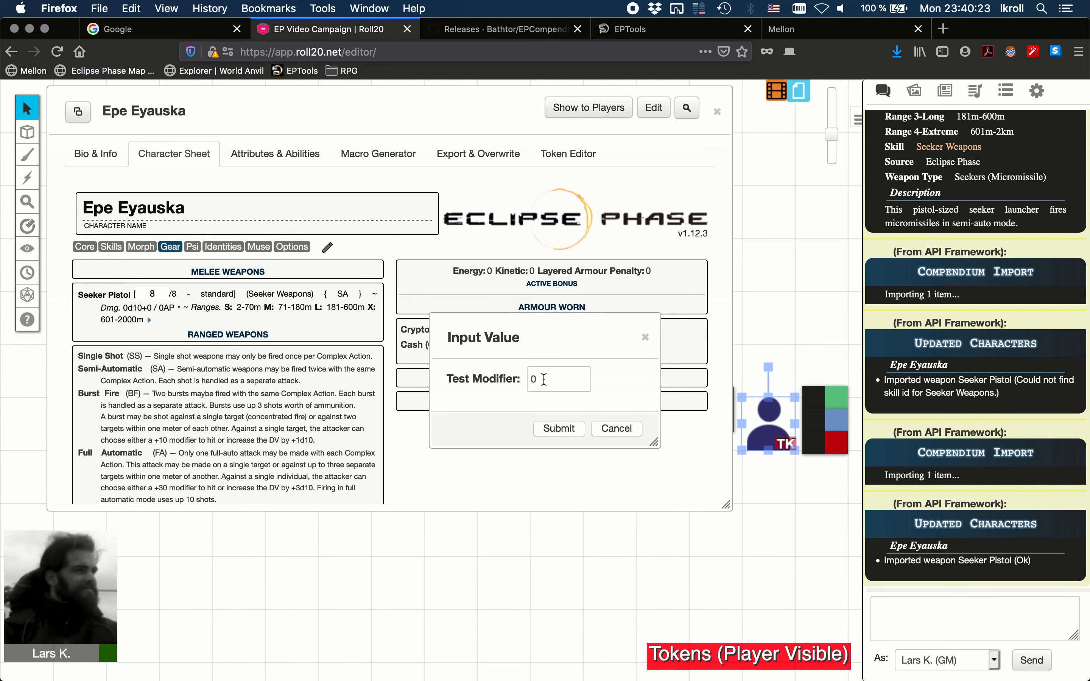
type("30")
left_click(559, 429)
left_click(564, 428)
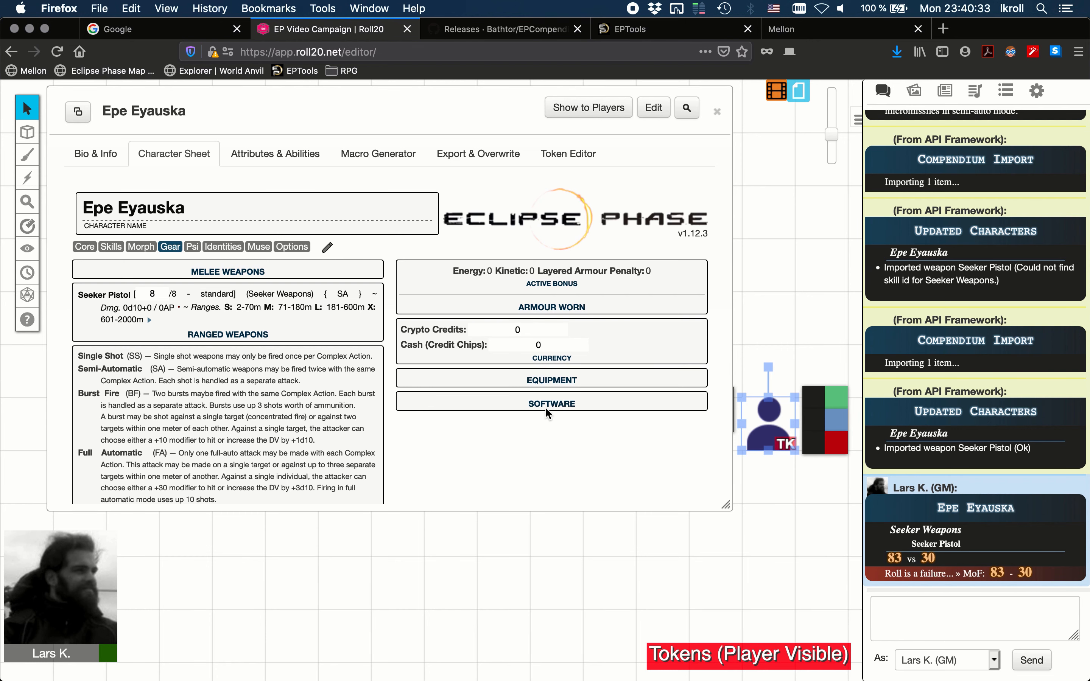
- Temporarily disable Firefox's insecure-content protection for app.roll20.net and check the earlier roll and import cards in chat
left_click(214, 52)
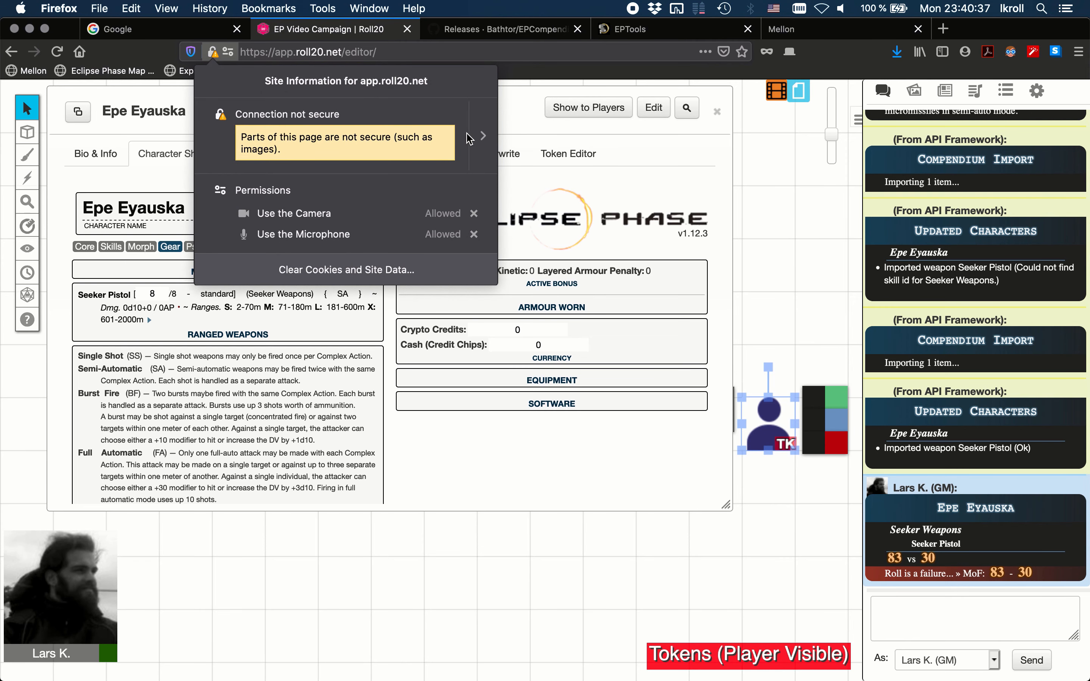
left_click(482, 136)
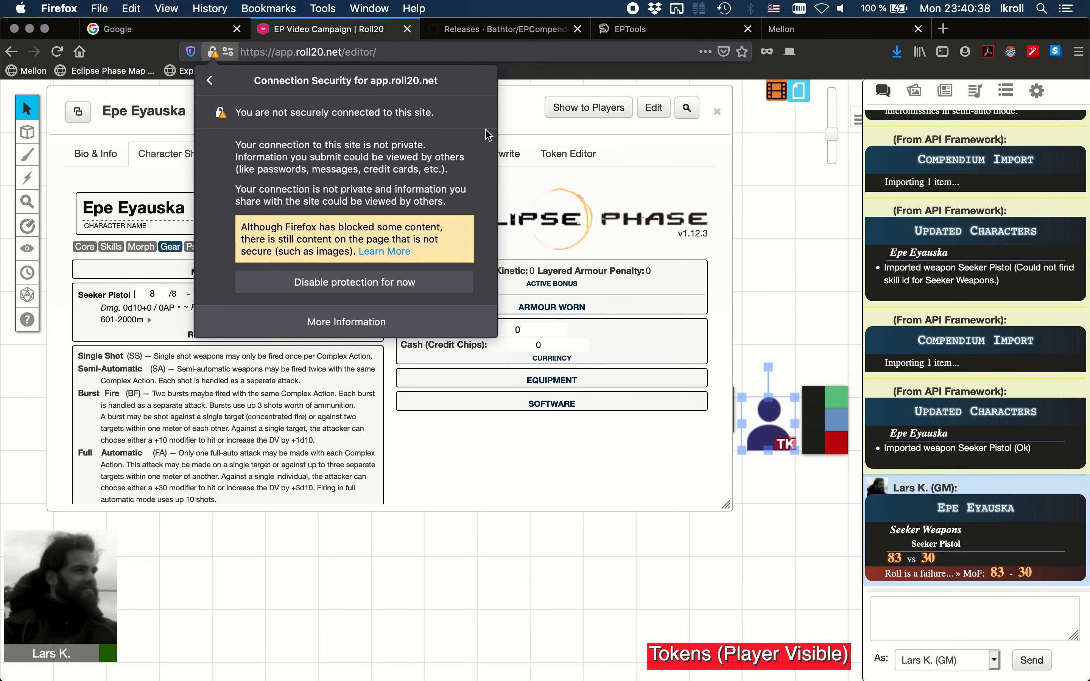
left_click(331, 283)
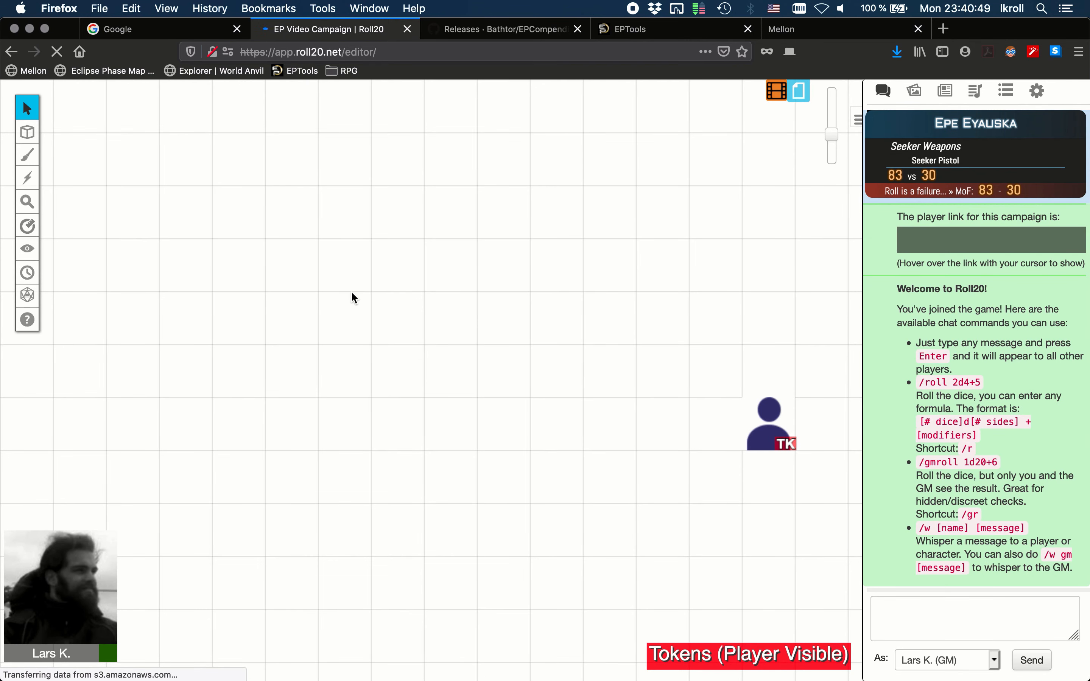
scroll(942, 336, "up", 5)
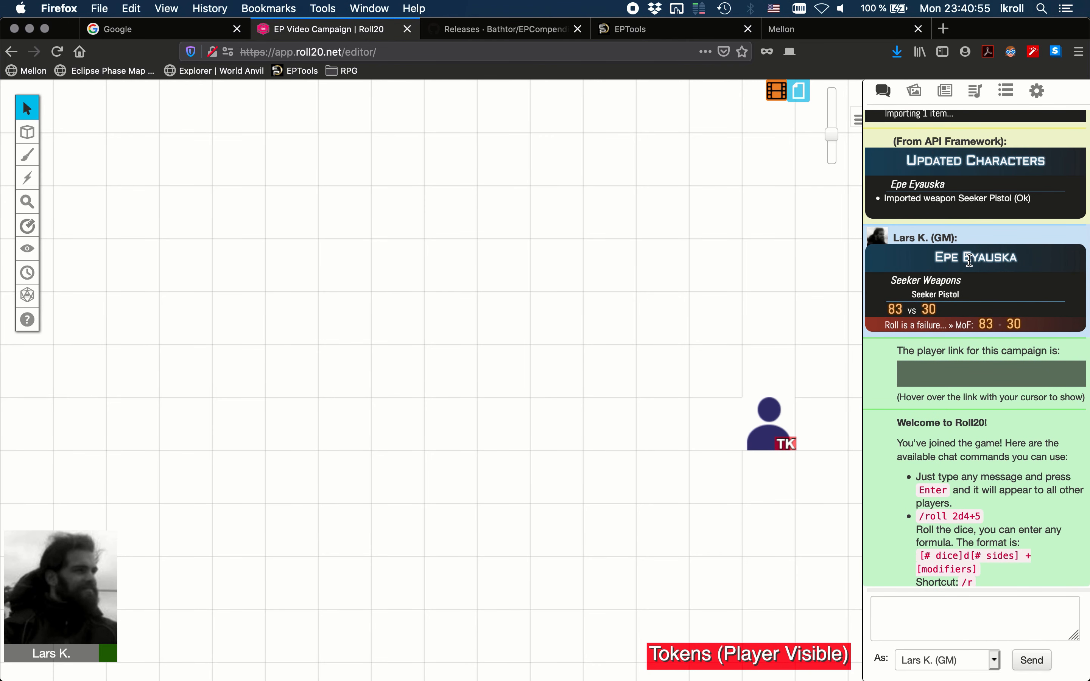
- Open the campaign character from the journal and display its character sheet beside the token
scroll(971, 313, "down", 5)
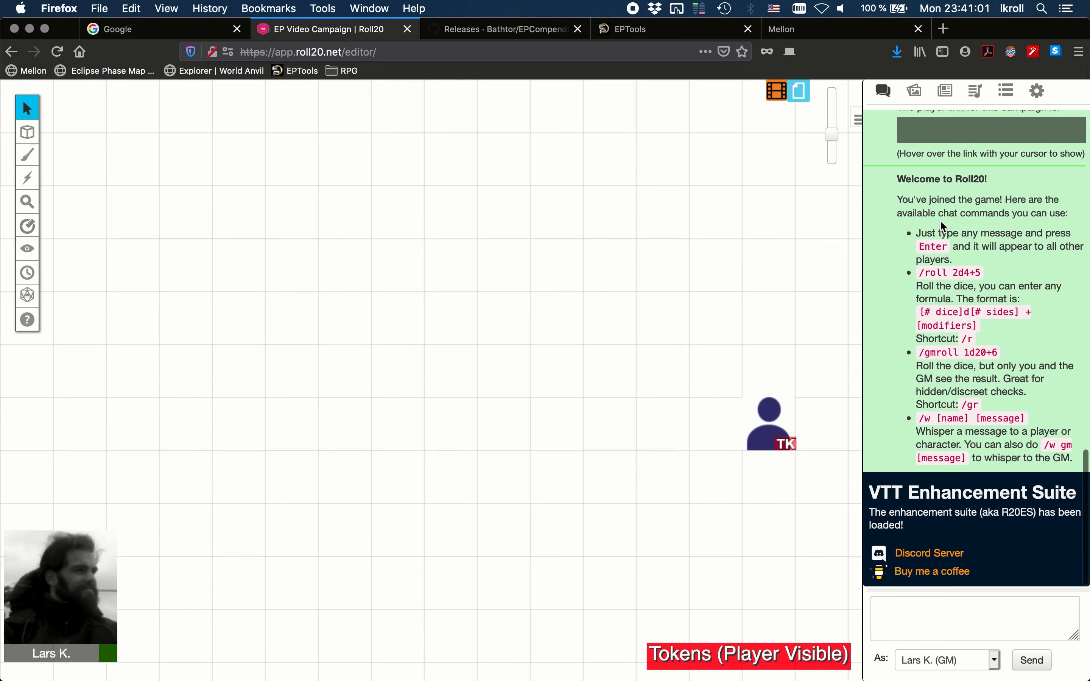
left_click(947, 92)
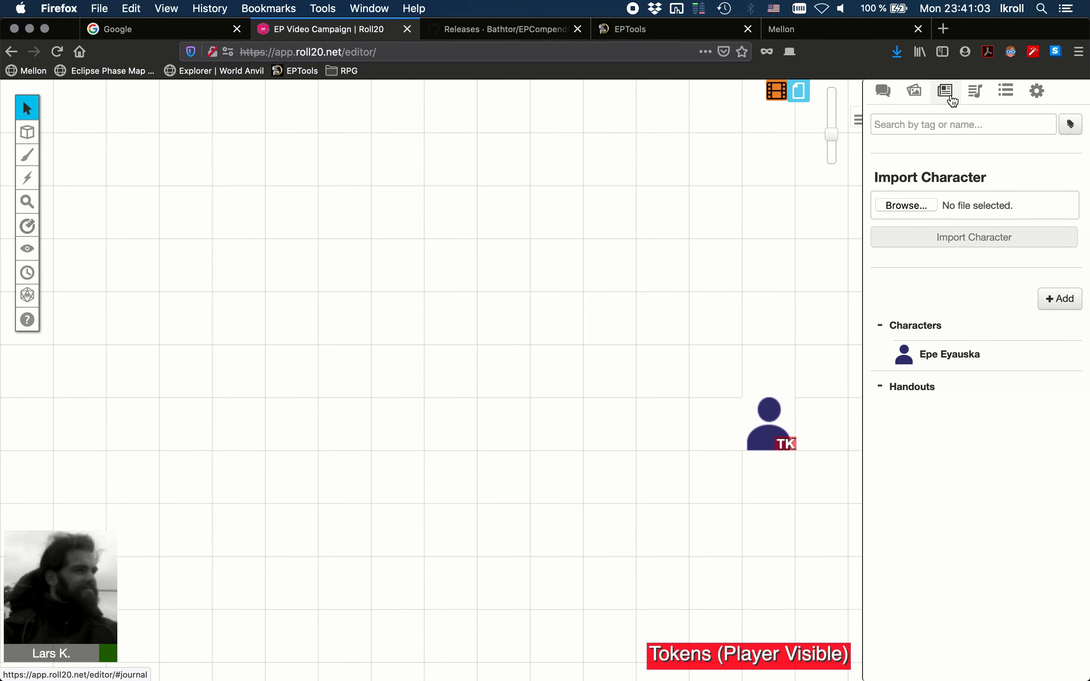
left_click(946, 356)
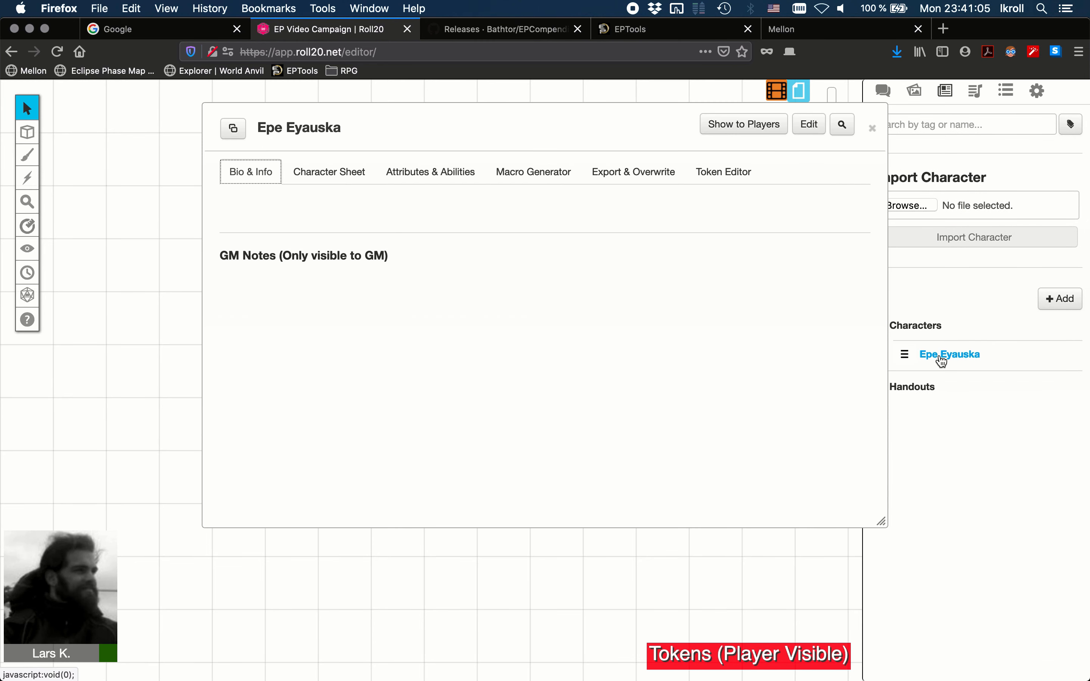
left_click_drag(586, 143, 438, 129)
left_click(195, 167)
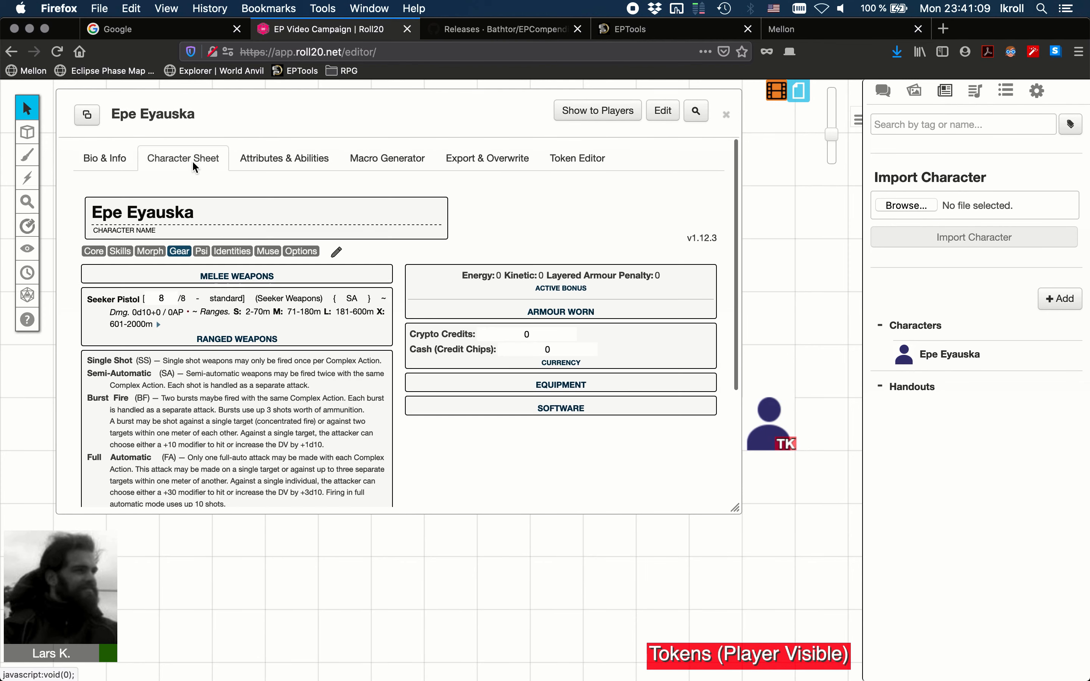
- Set the sheet's chat output to Public via API in its options and enable Use API Script
left_click(301, 253)
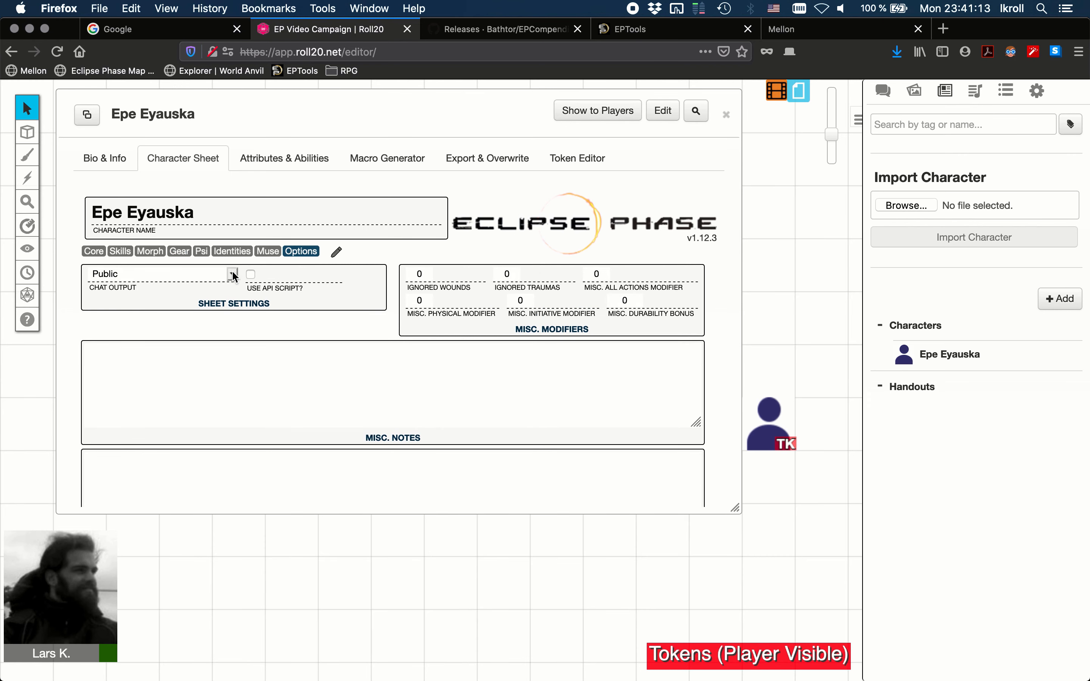
left_click(232, 273)
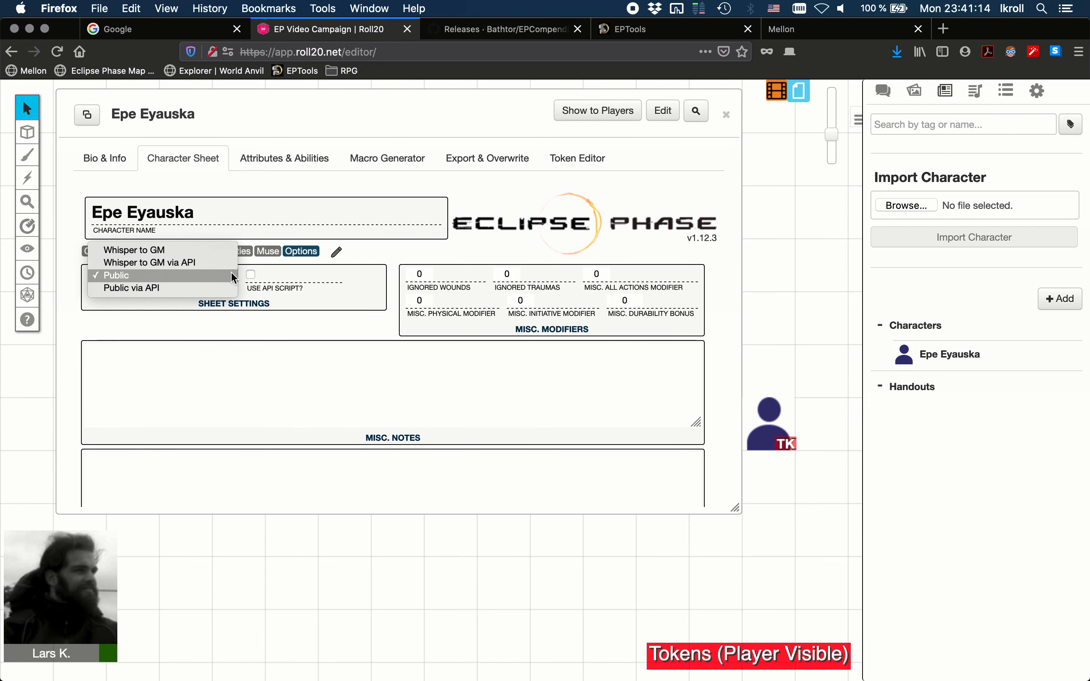
left_click(210, 284)
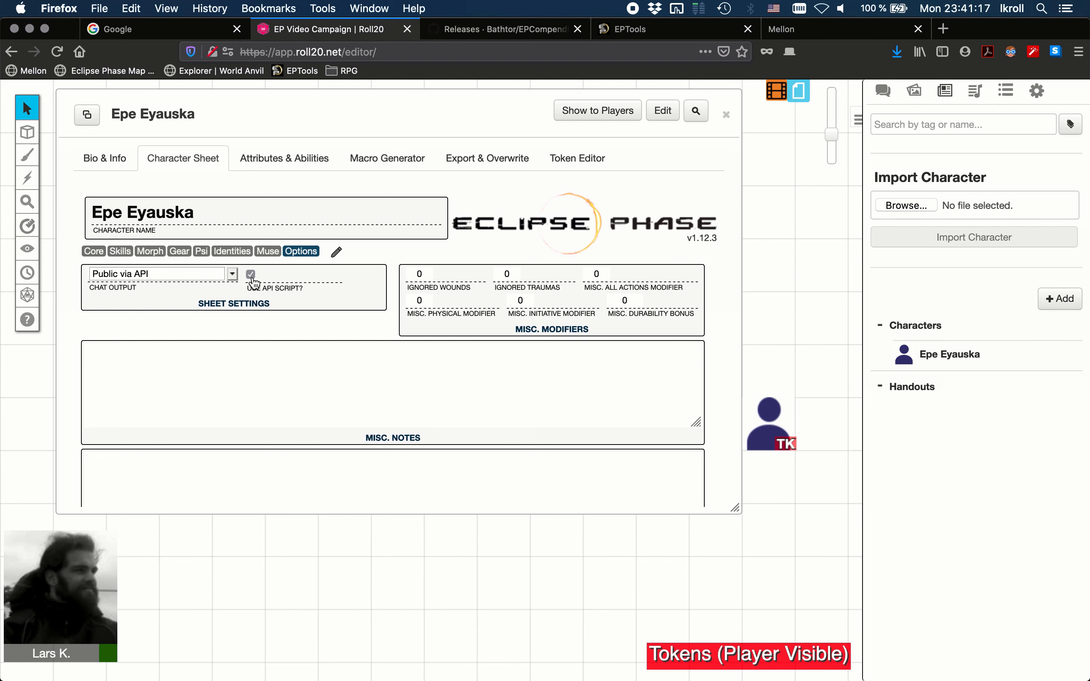
scroll(286, 389, "down", 3)
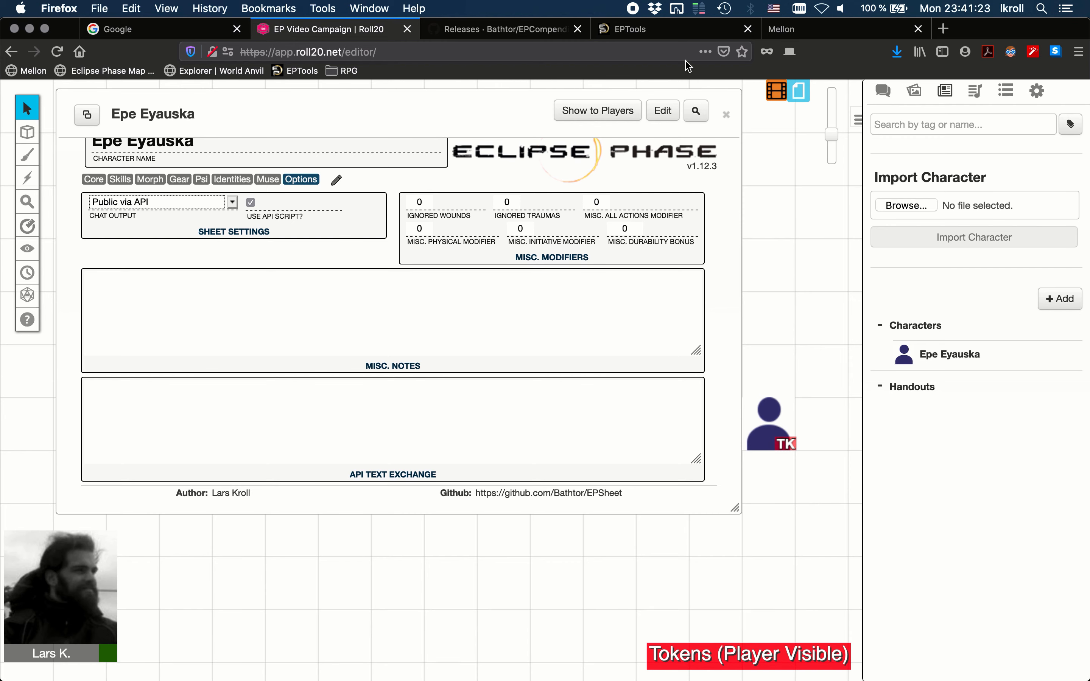
- Switch to EPTools and generate two random characters with the Lifepath creation system
left_click(653, 33)
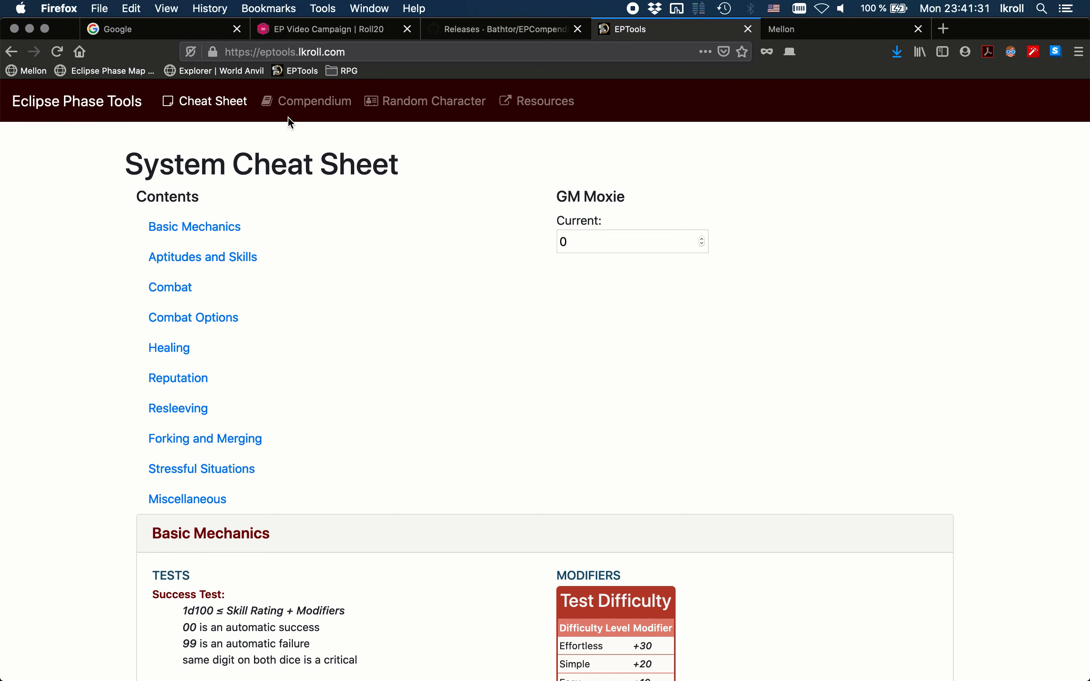
left_click(424, 109)
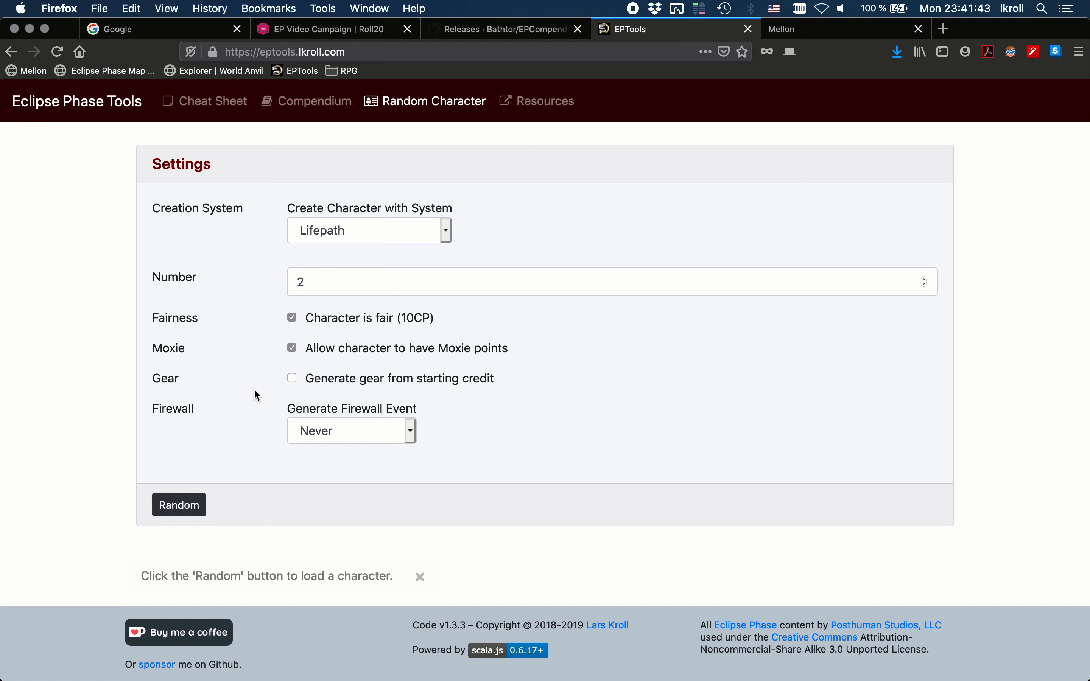
left_click(183, 513)
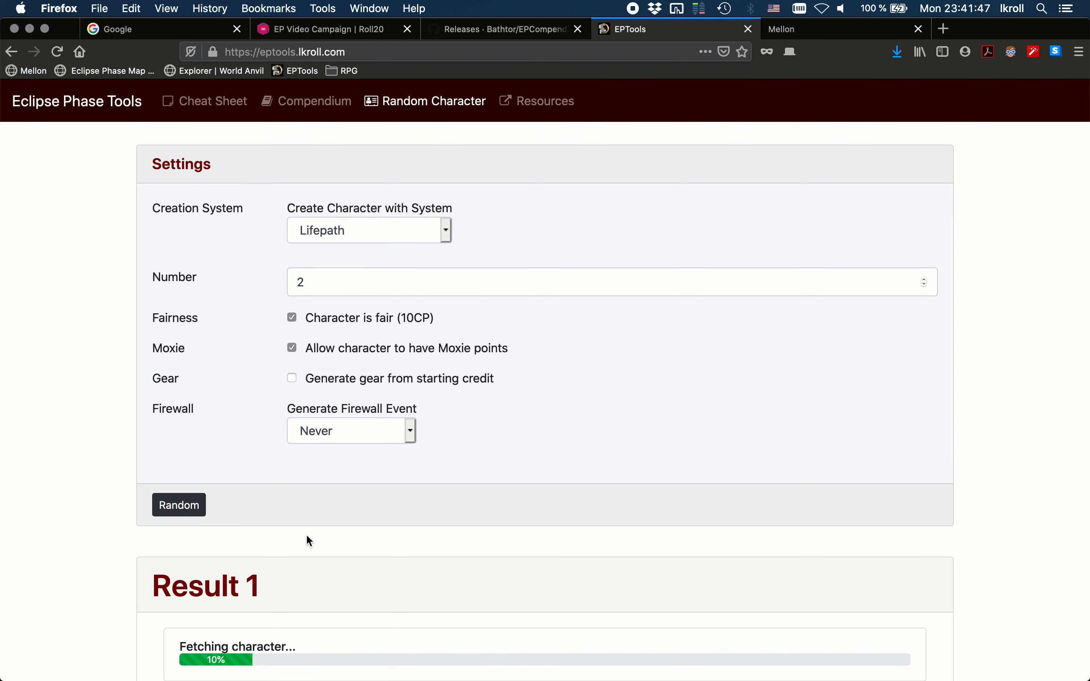
- Copy the JSON export of the first generated character, Result 1
scroll(309, 541, "down", 3)
scroll(308, 541, "down", 5)
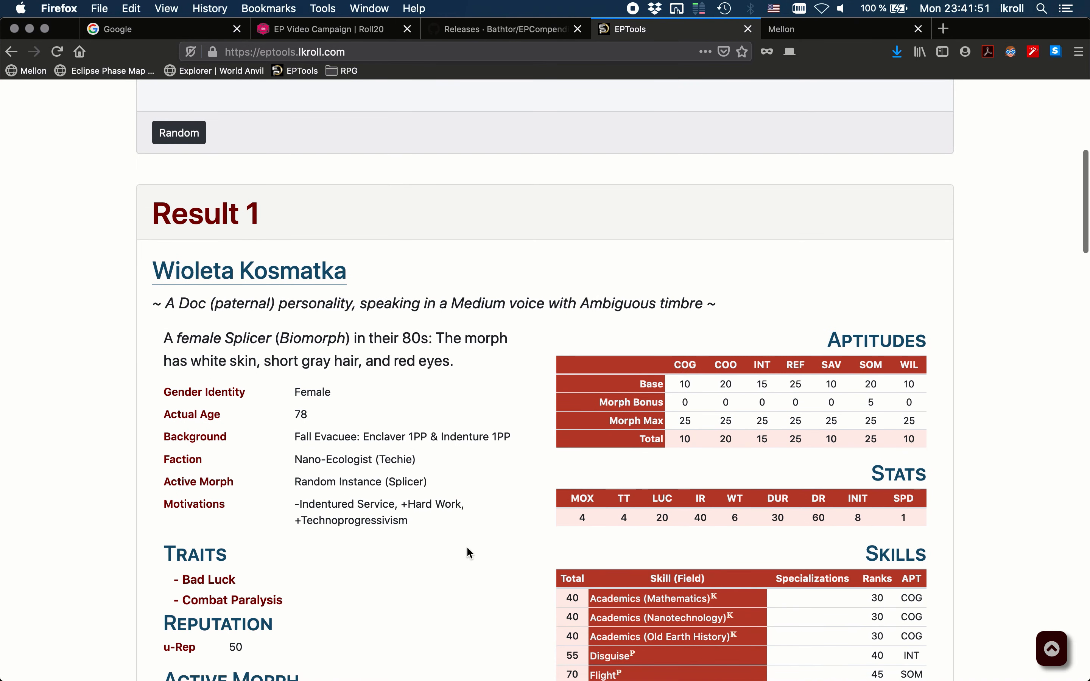
scroll(467, 546, "down", 15)
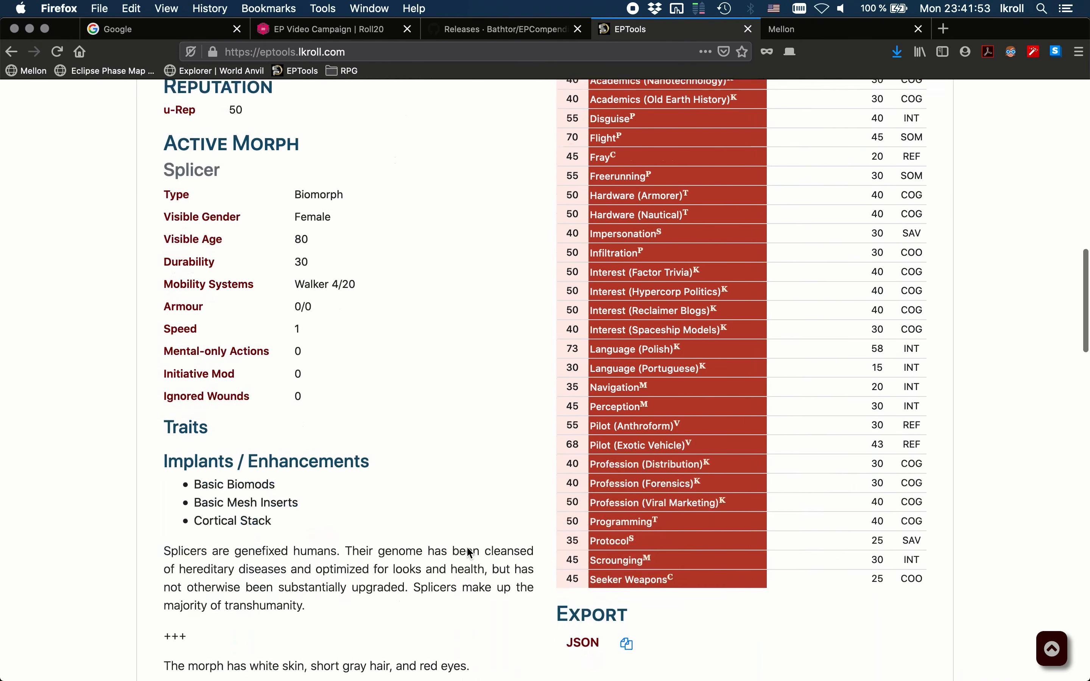
scroll(468, 552, "down", 6)
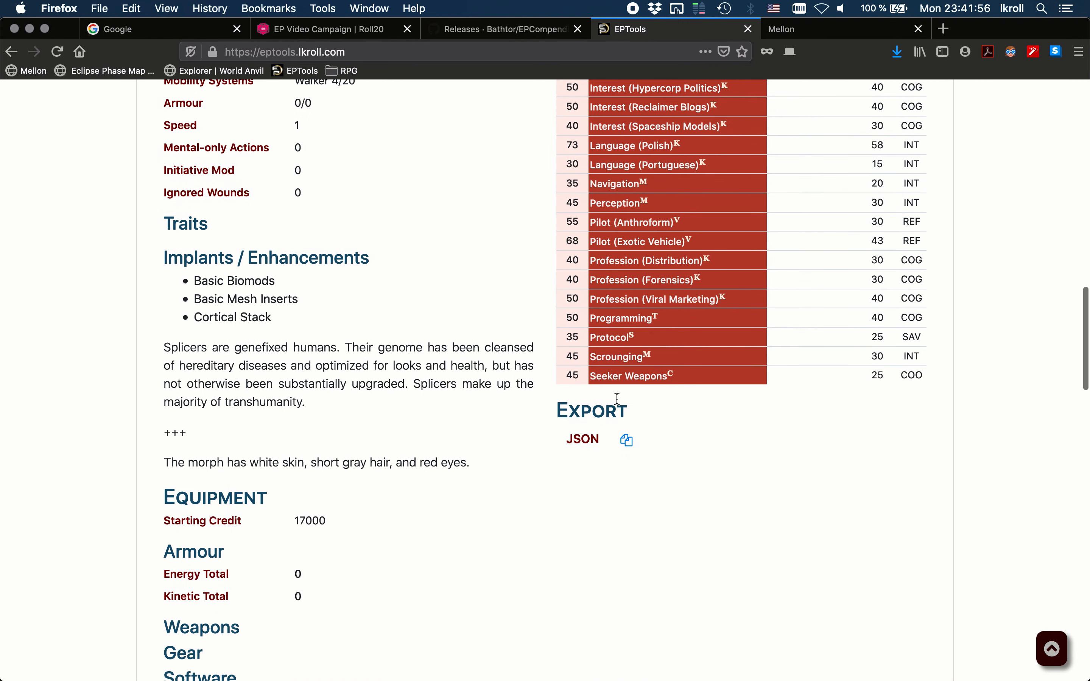
left_click(631, 442)
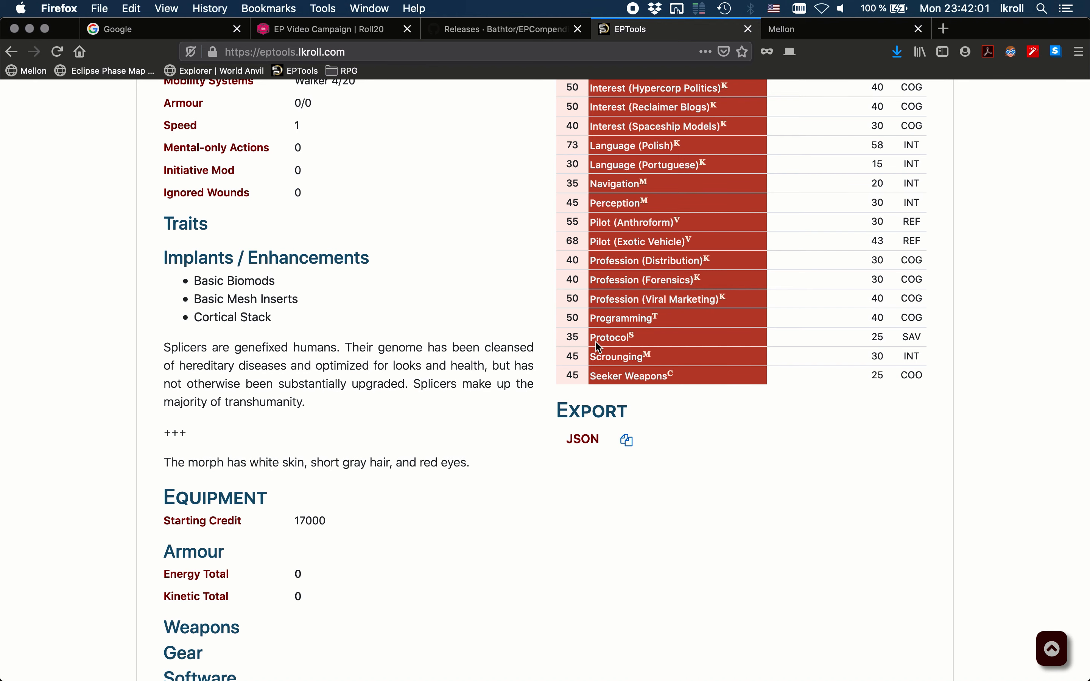
- Return to Roll20 and paste the copied character JSON into the sheet's API Text Exchange field
left_click(359, 34)
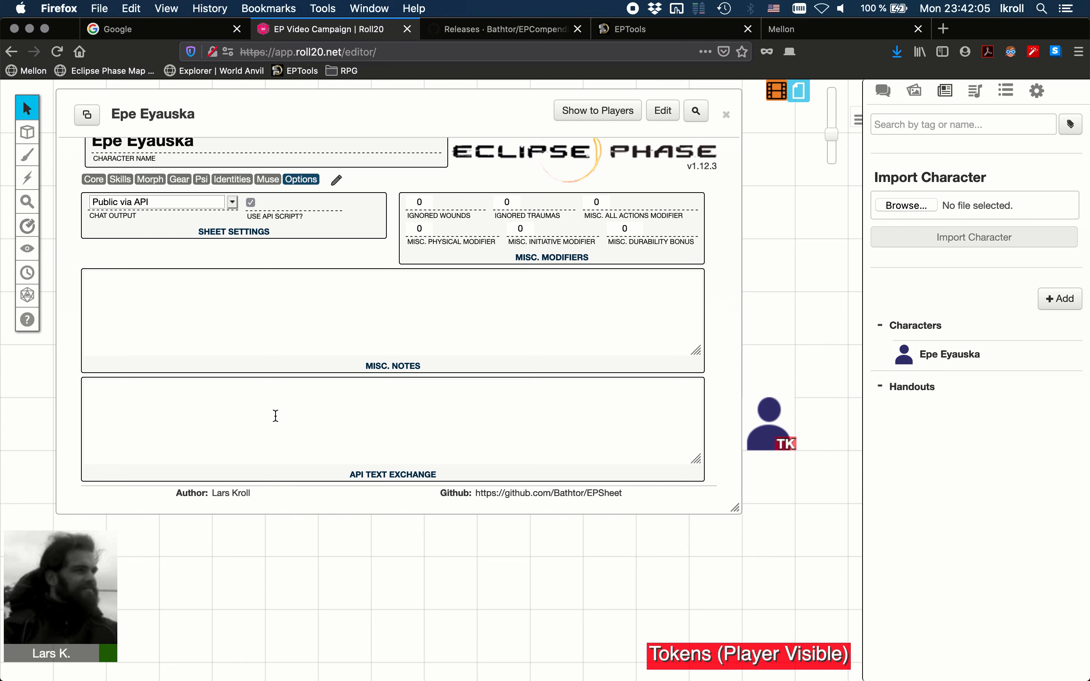
left_click(356, 416)
right_click(356, 417)
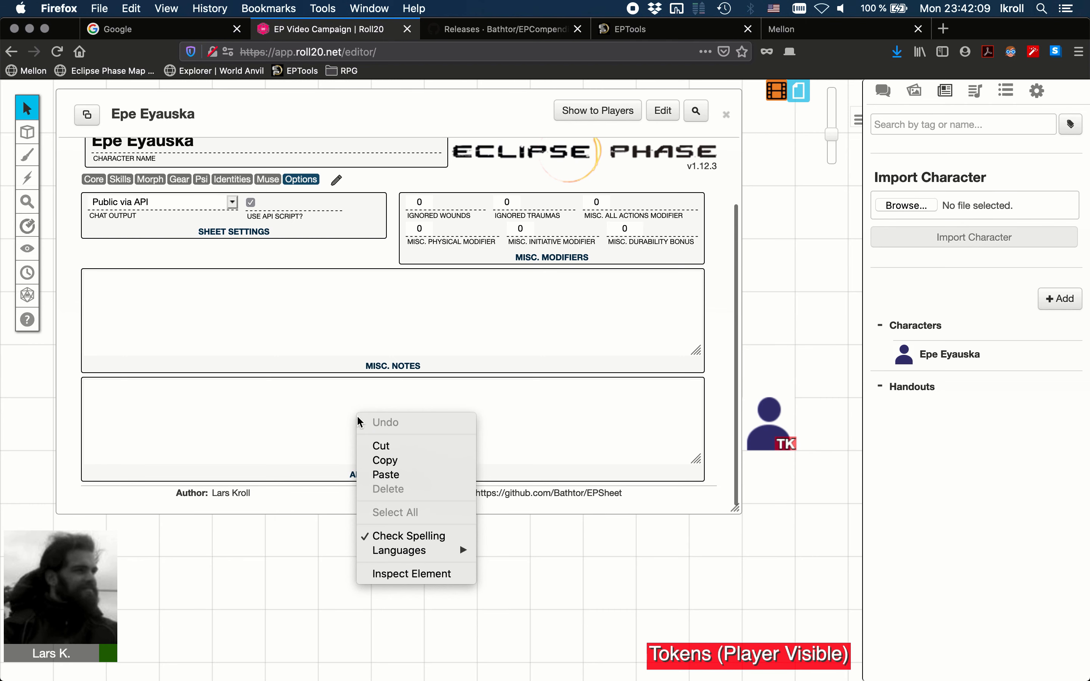
left_click(392, 476)
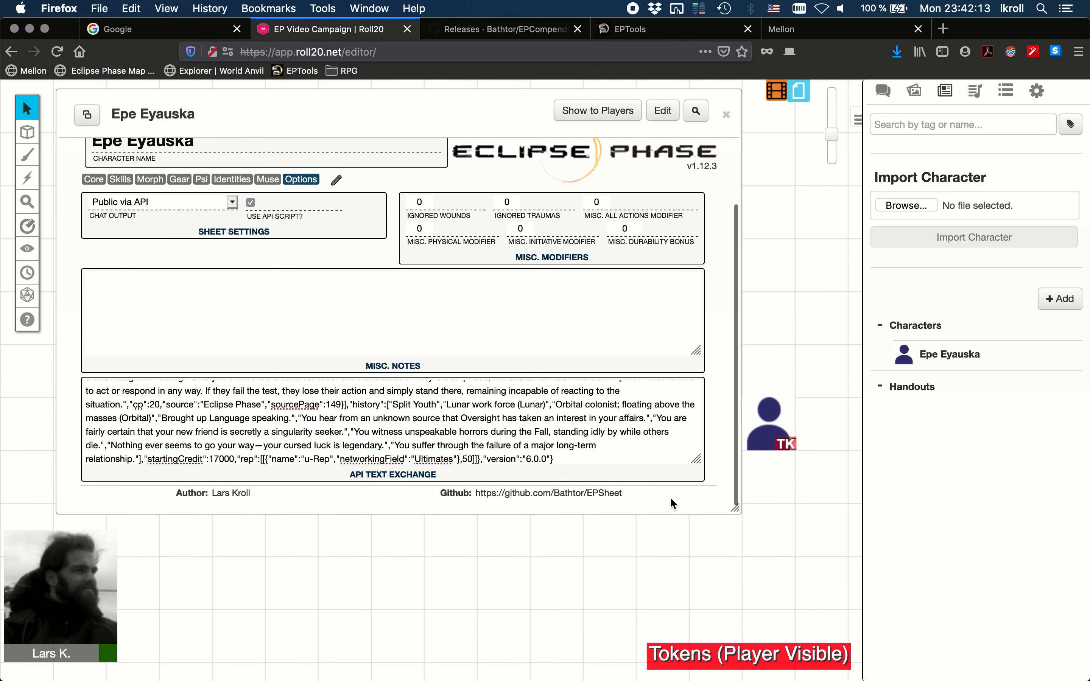
- Select the character's token and send the chat command !epcompendium-import --from-sheet
left_click(777, 428)
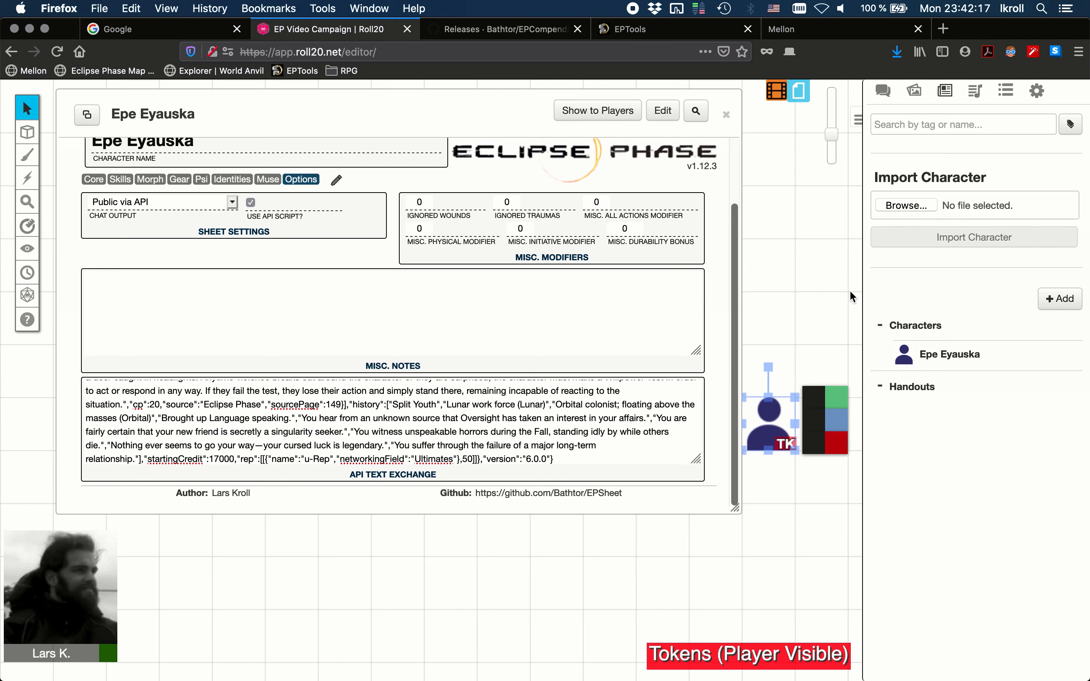
left_click(883, 92)
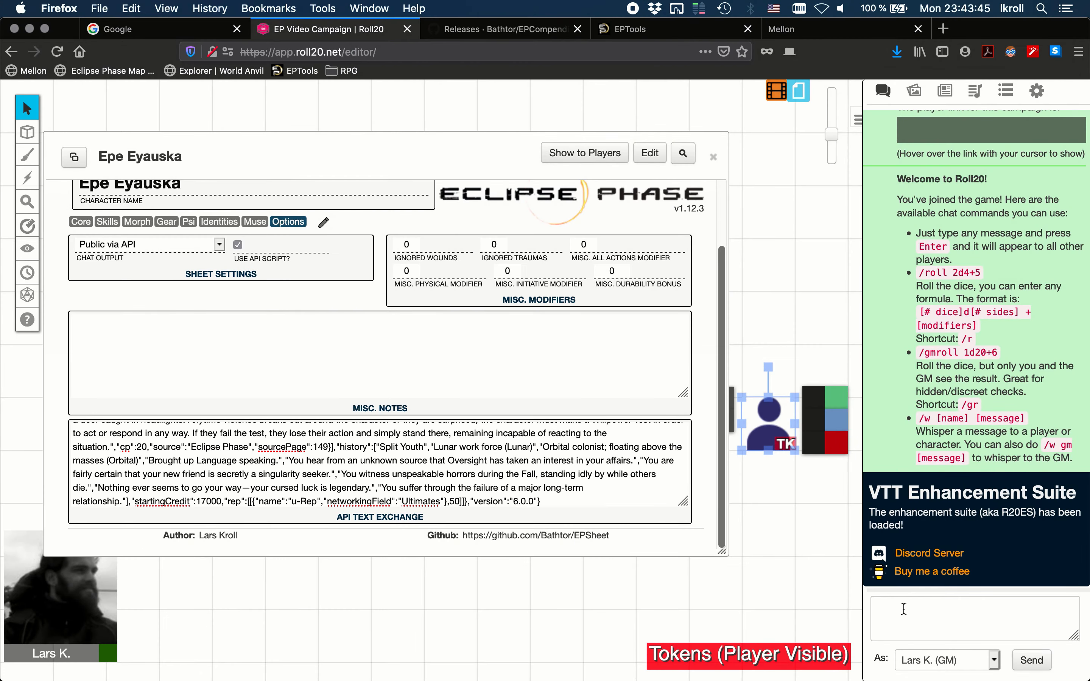
left_click(904, 608)
type("!epcompendium-import")
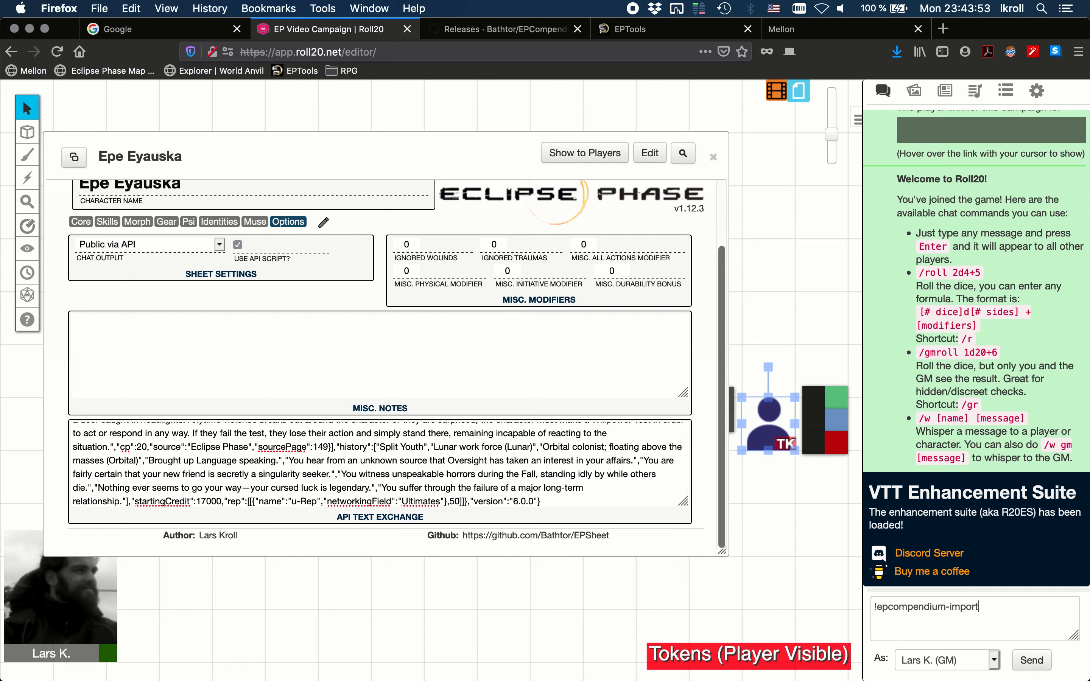
type(" --from-sheet")
key("Return")
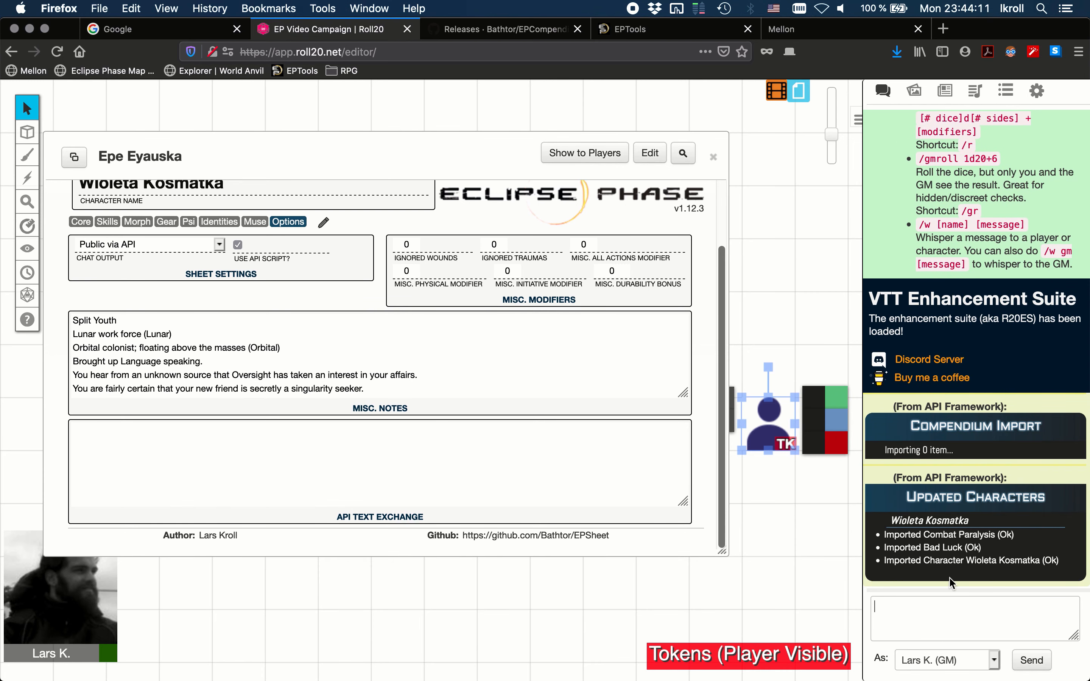
- Examine the imported character's data in the Core, Skills and Morph sections of the sheet
scroll(455, 466, "up", 2)
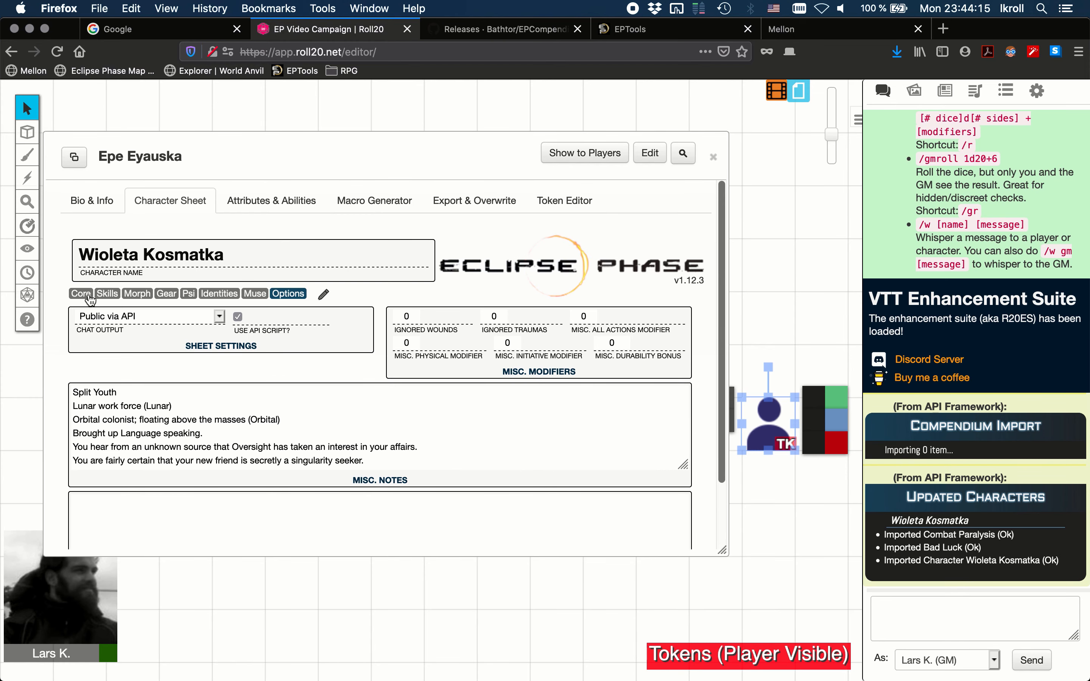
left_click(82, 295)
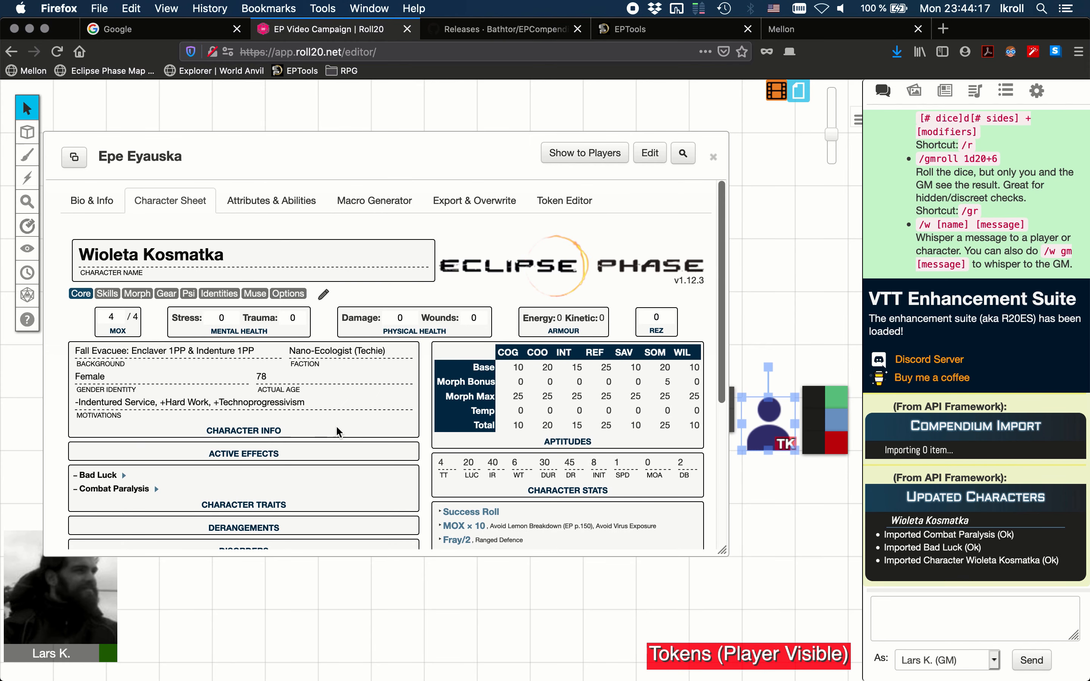
scroll(427, 427, "down", 3)
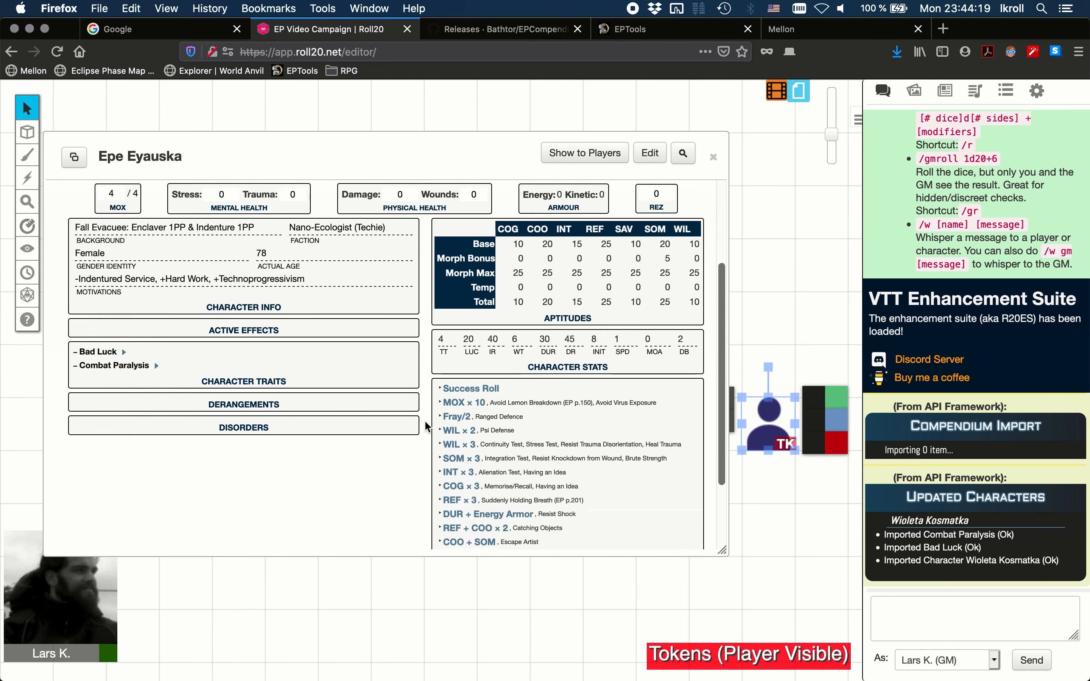
scroll(394, 366, "up", 3)
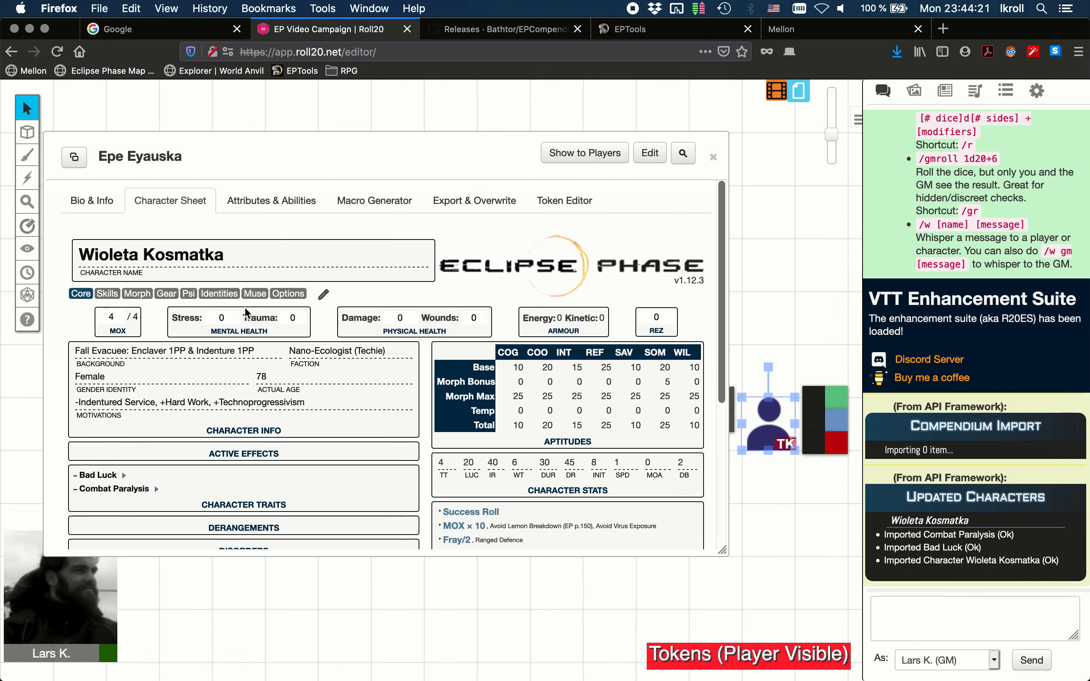
left_click(108, 293)
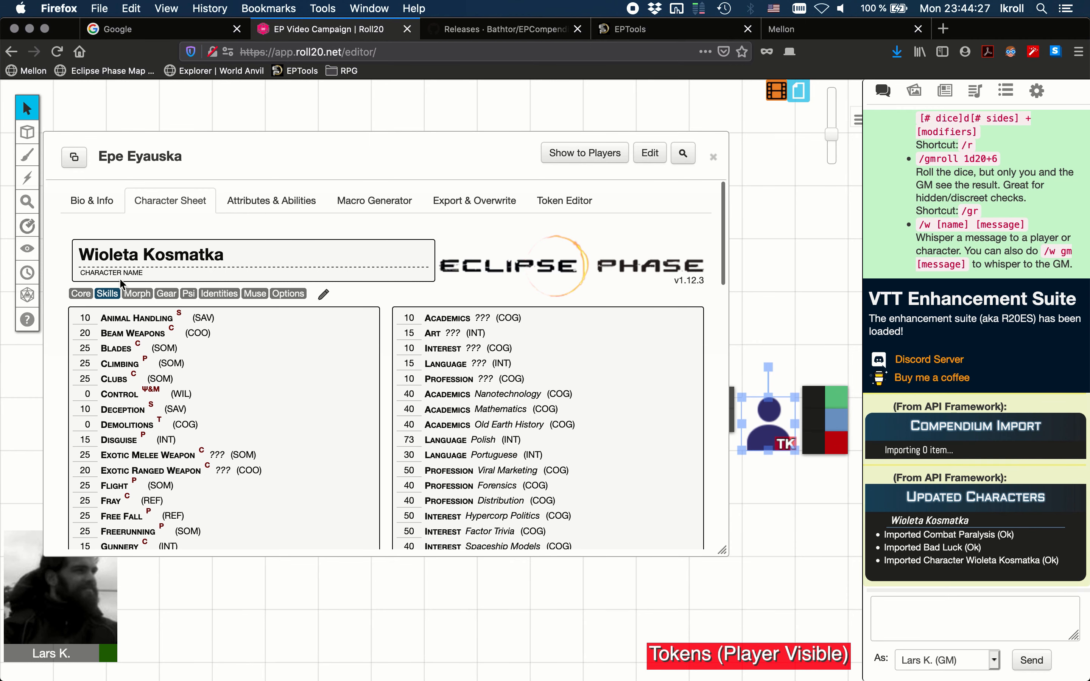
left_click(138, 294)
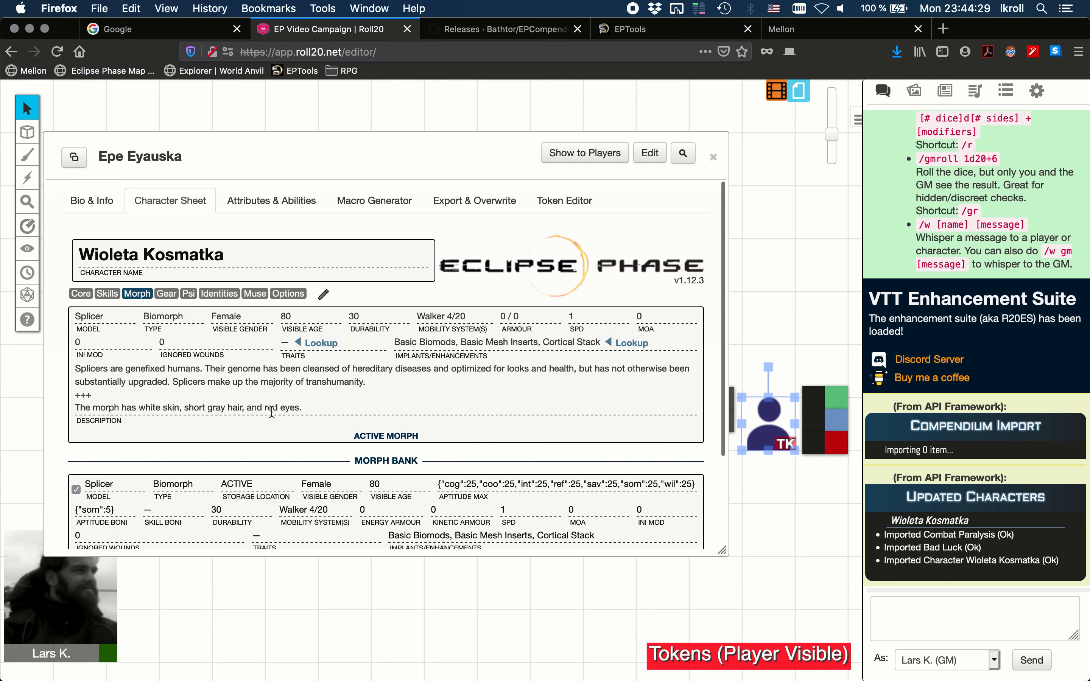